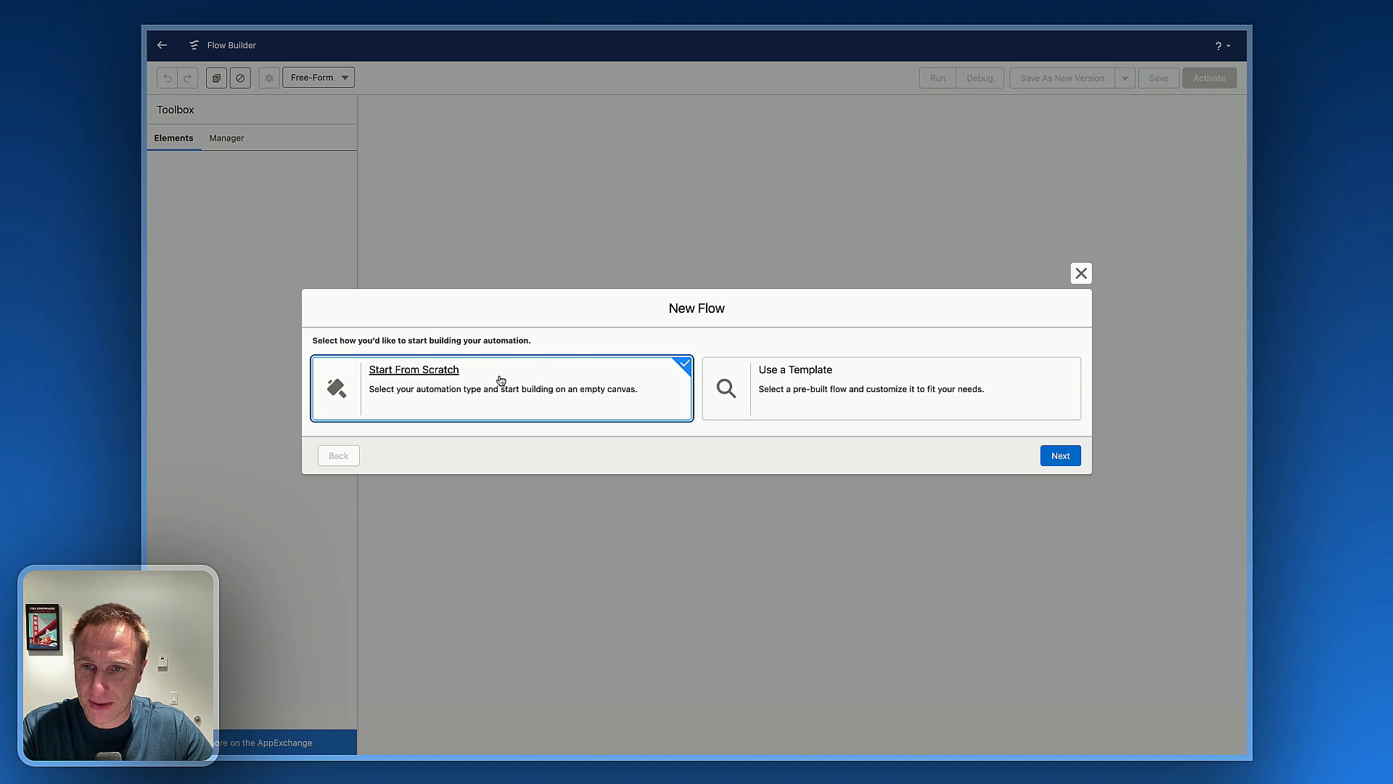
Create a new Screen Flow from scratch and show the flow's toolbox
left_click(1059, 455)
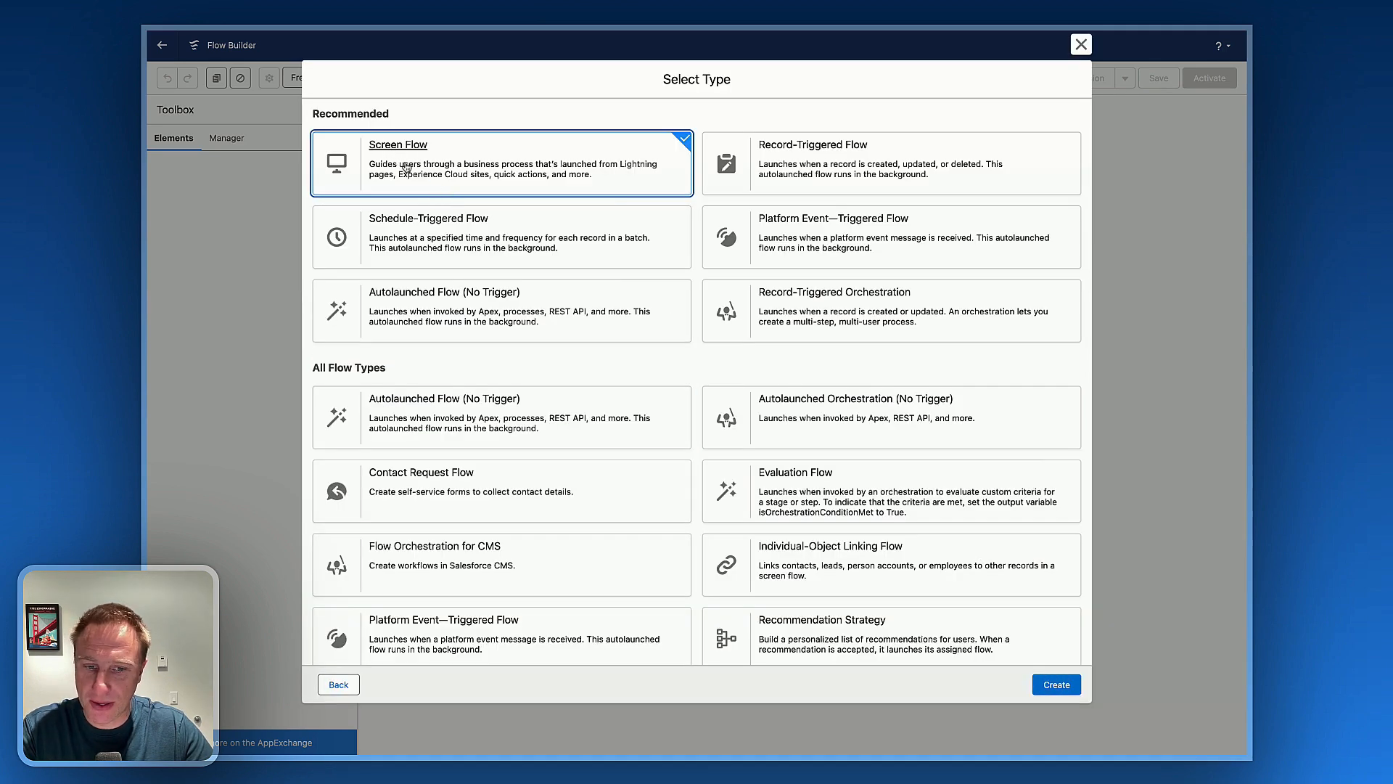
left_click(1058, 685)
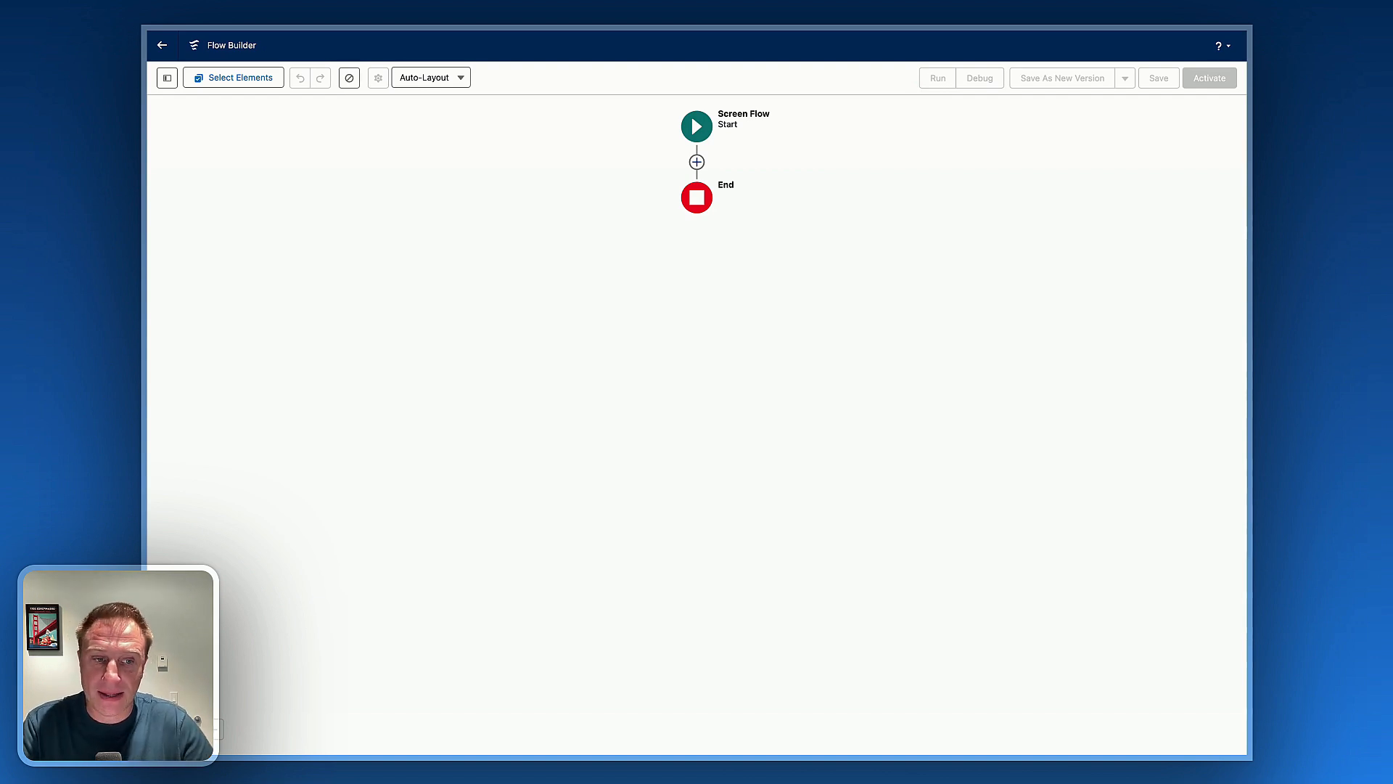
left_click(167, 78)
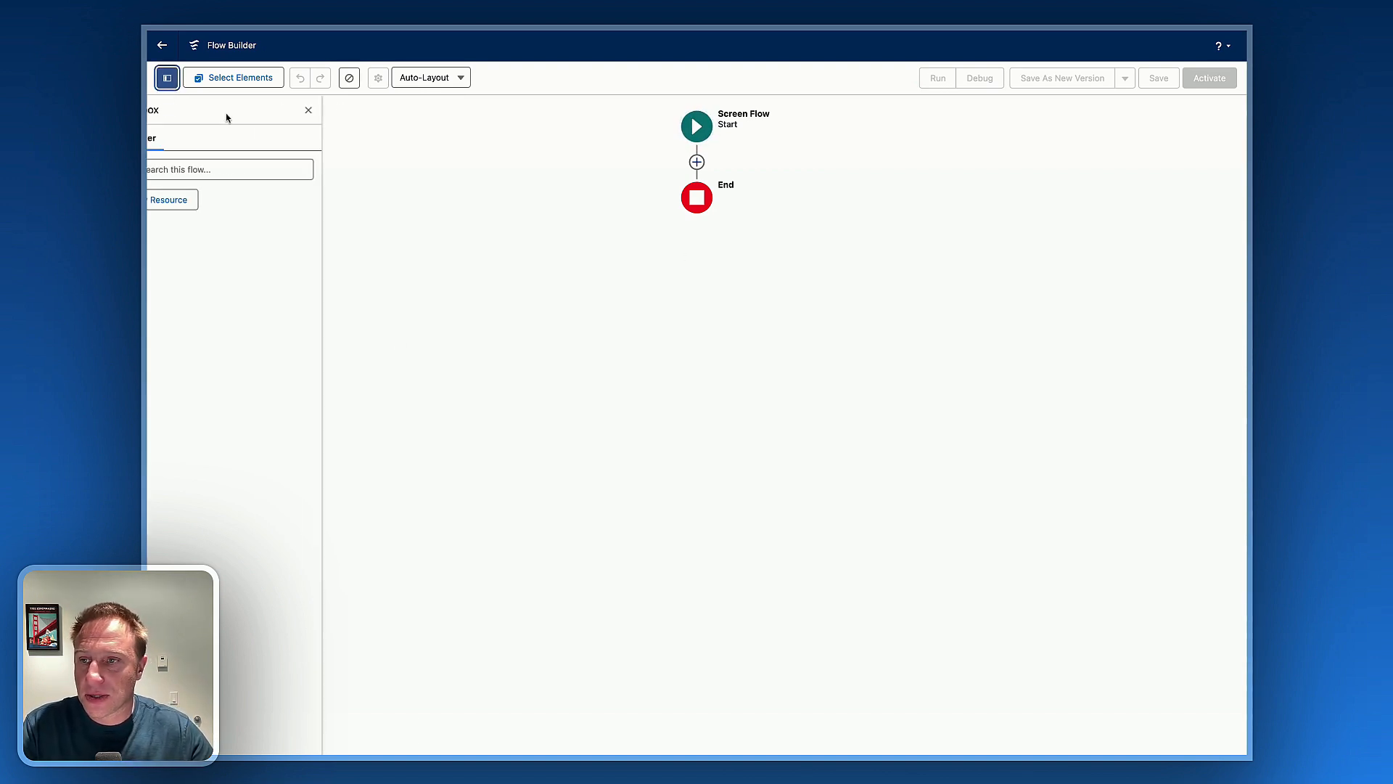
Create a Variable resource with the API name input and data type Text, and make it available for input
left_click(190, 201)
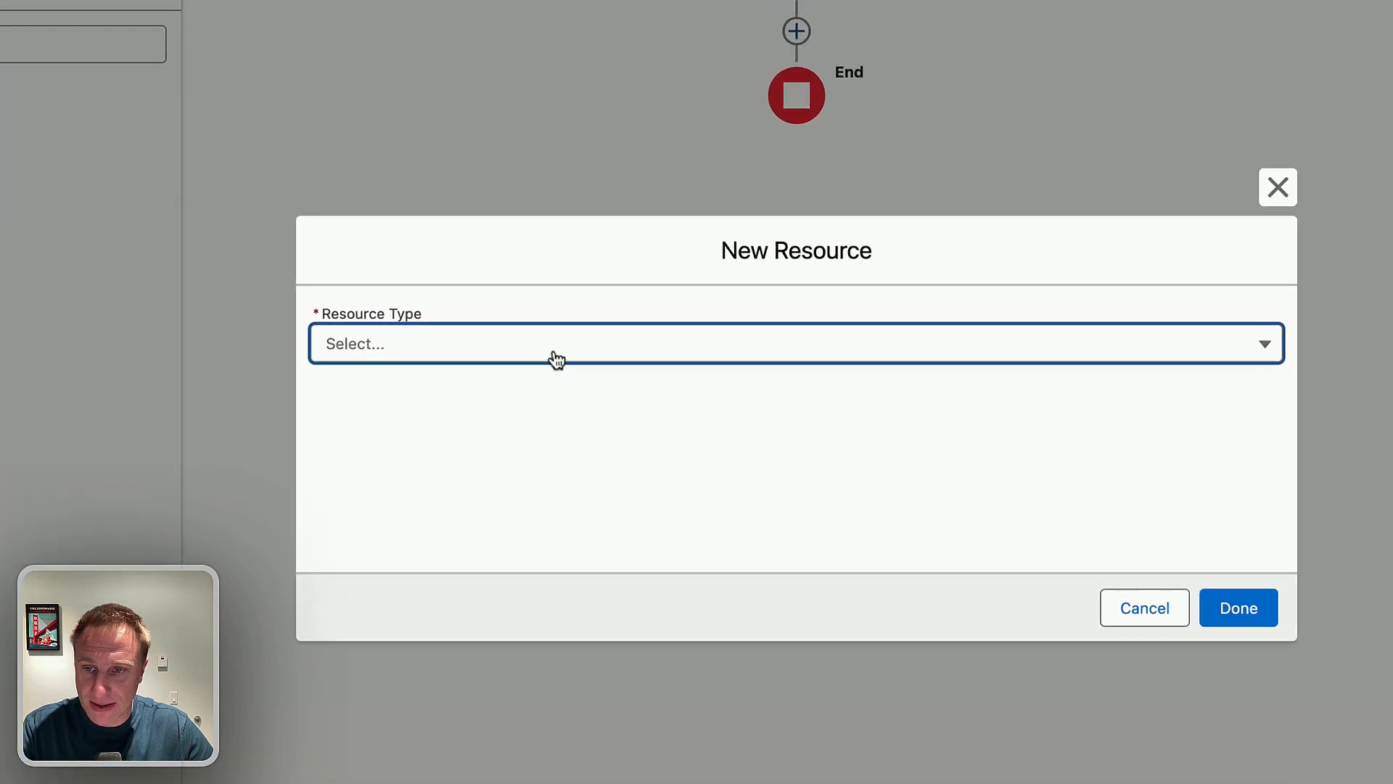
left_click(562, 340)
left_click(515, 368)
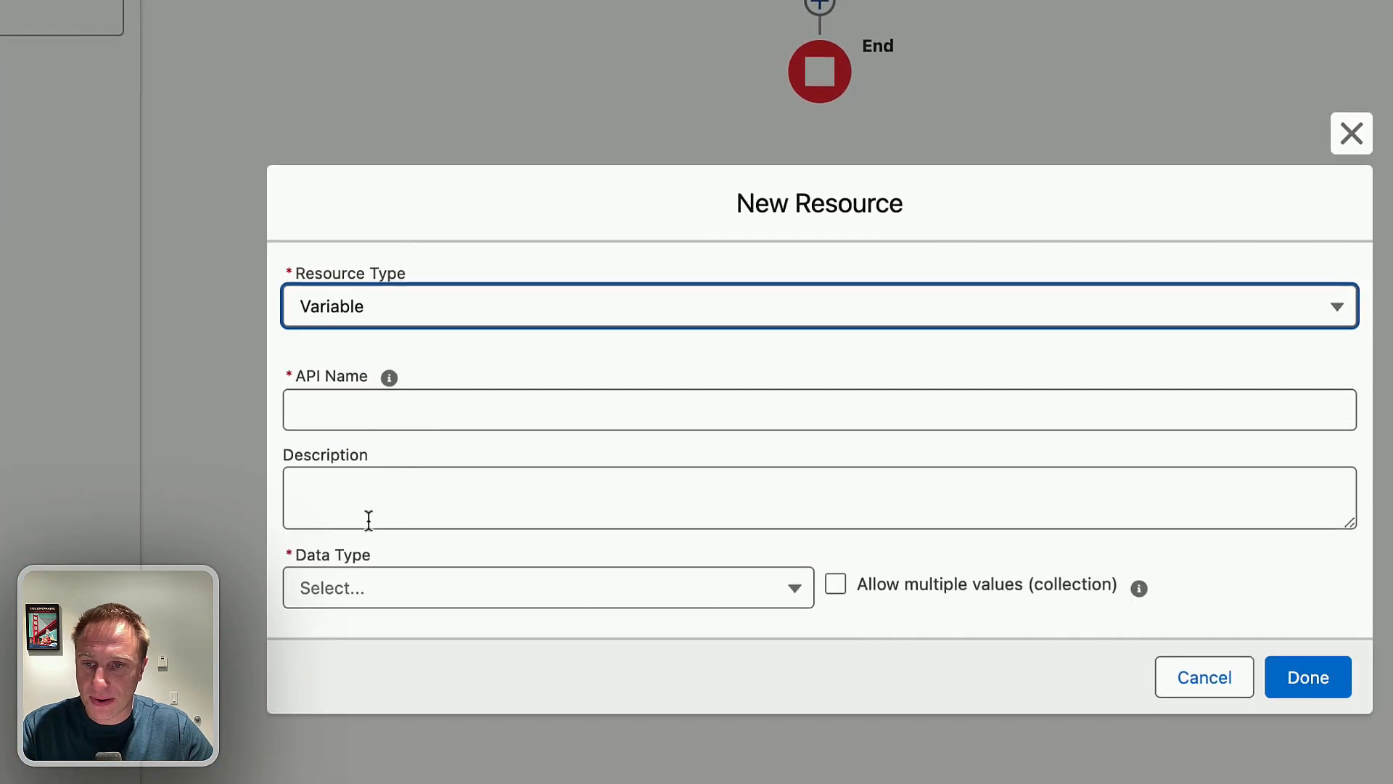
left_click(364, 410)
type("input")
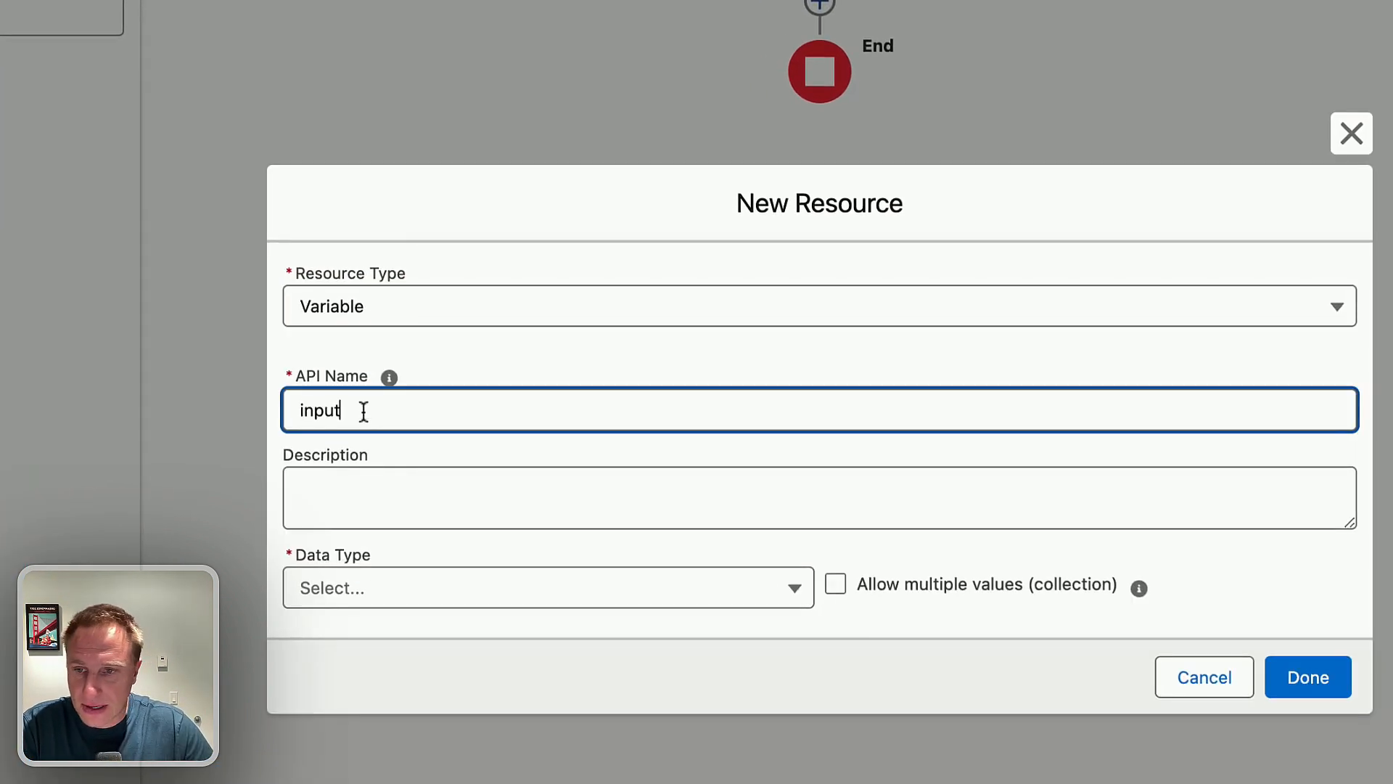
left_click(541, 359)
left_click(378, 597)
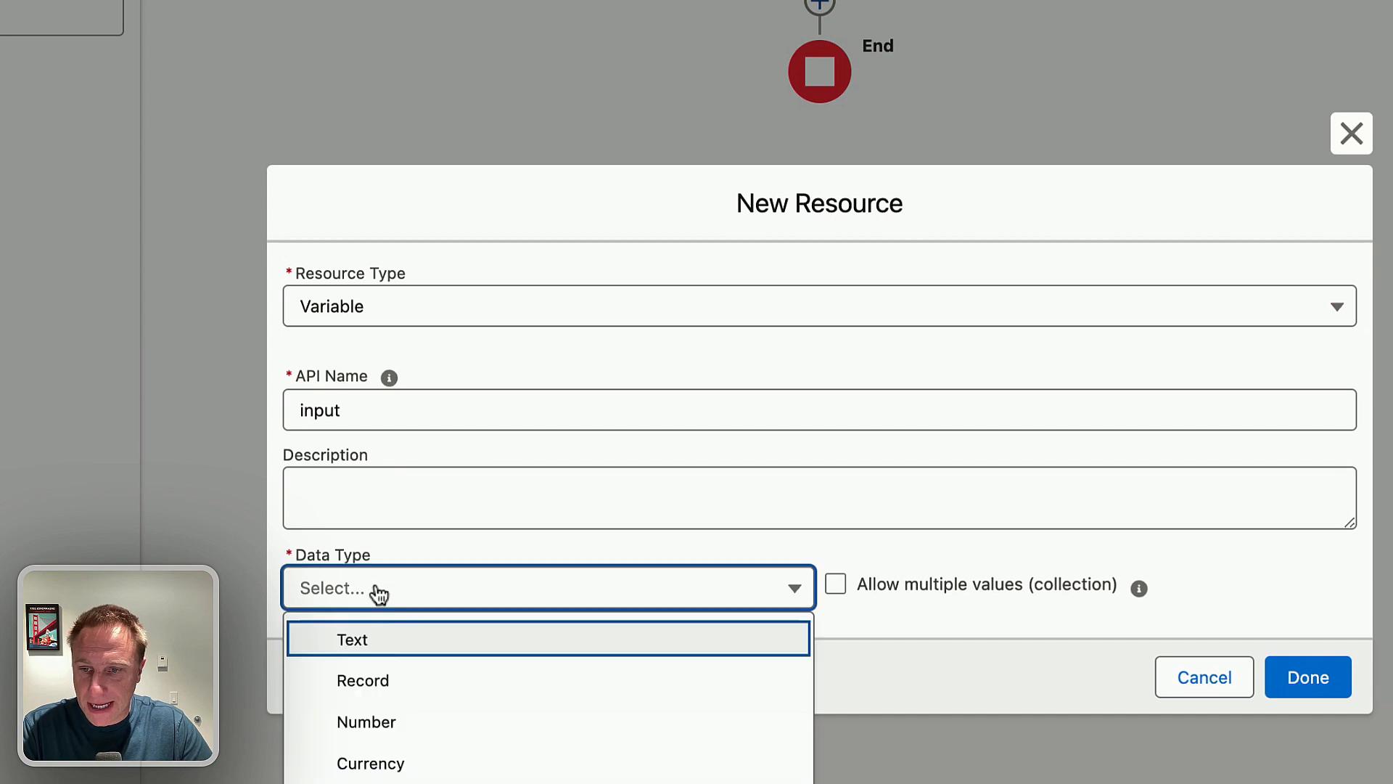
left_click(405, 637)
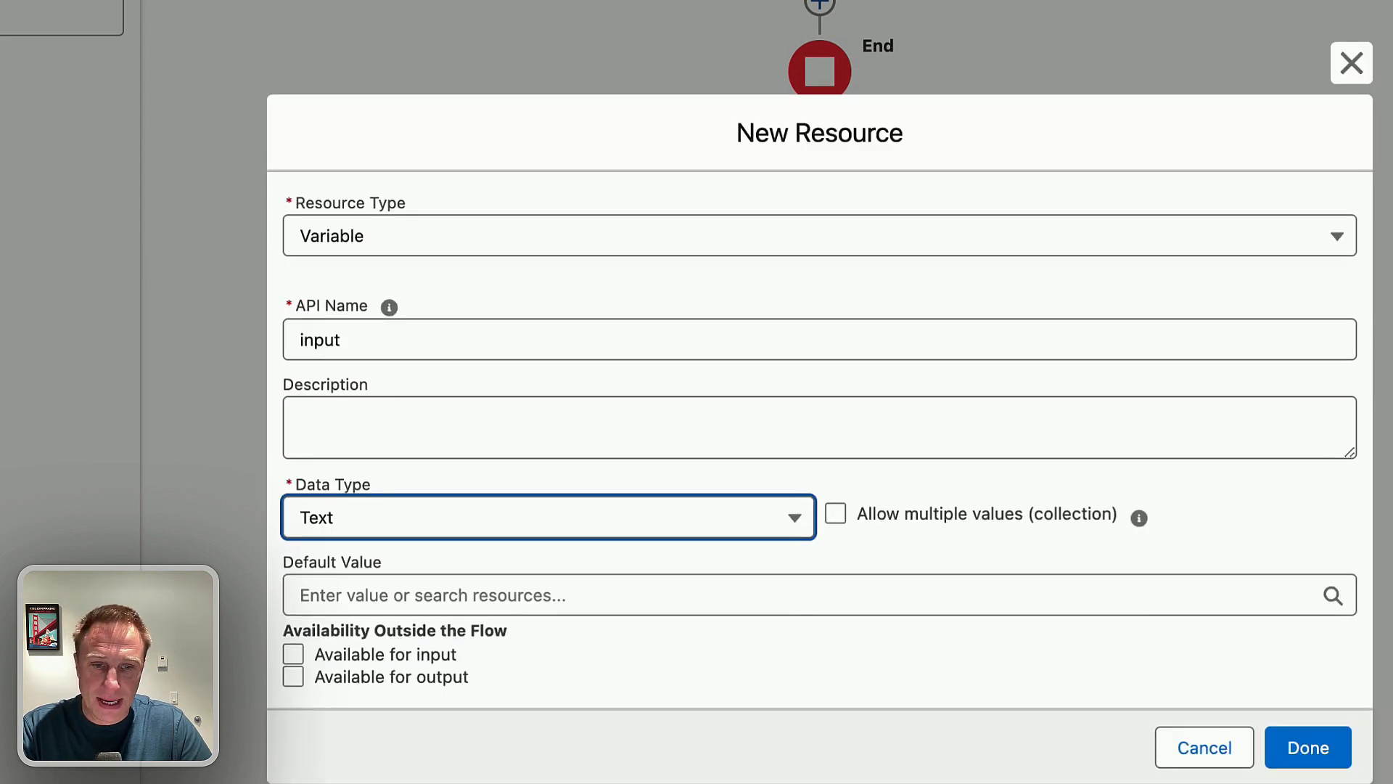
left_click(290, 654)
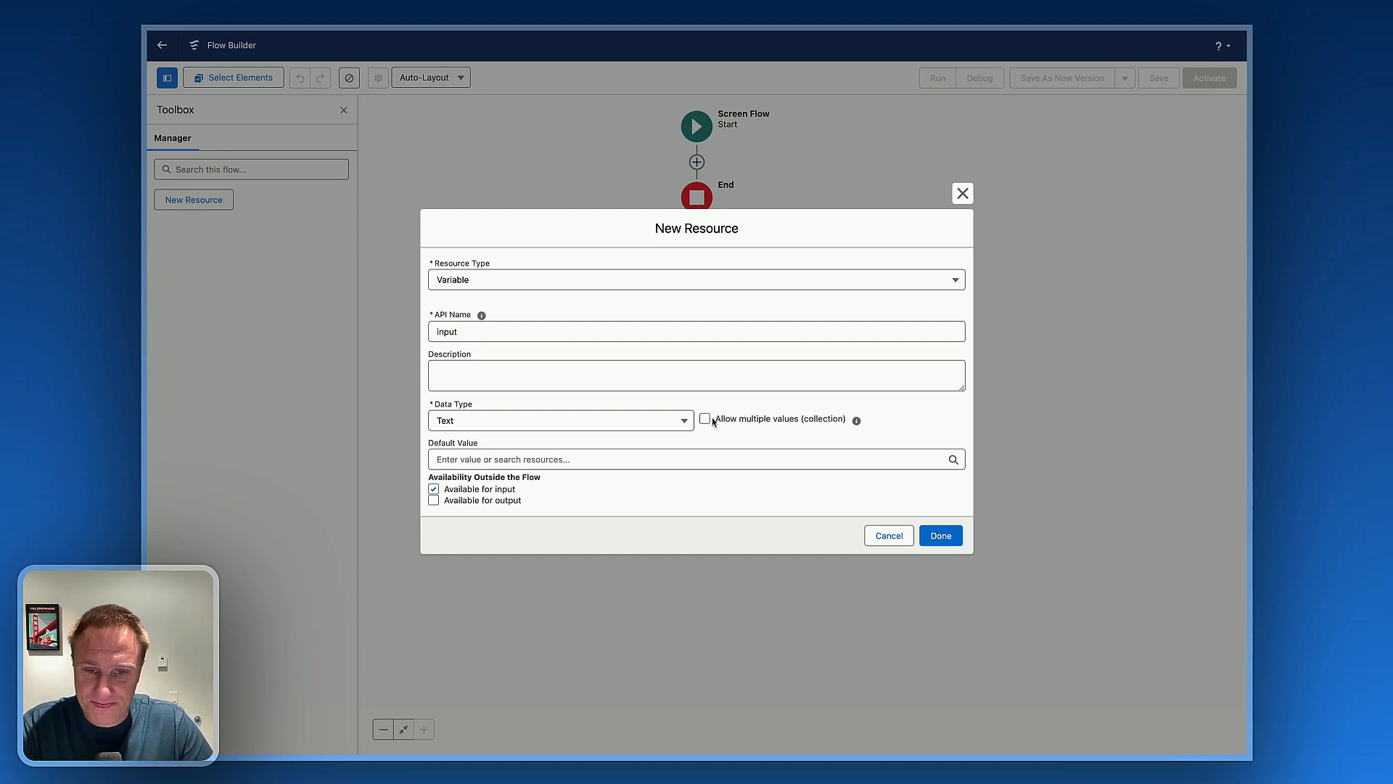
left_click(781, 527)
left_click(941, 536)
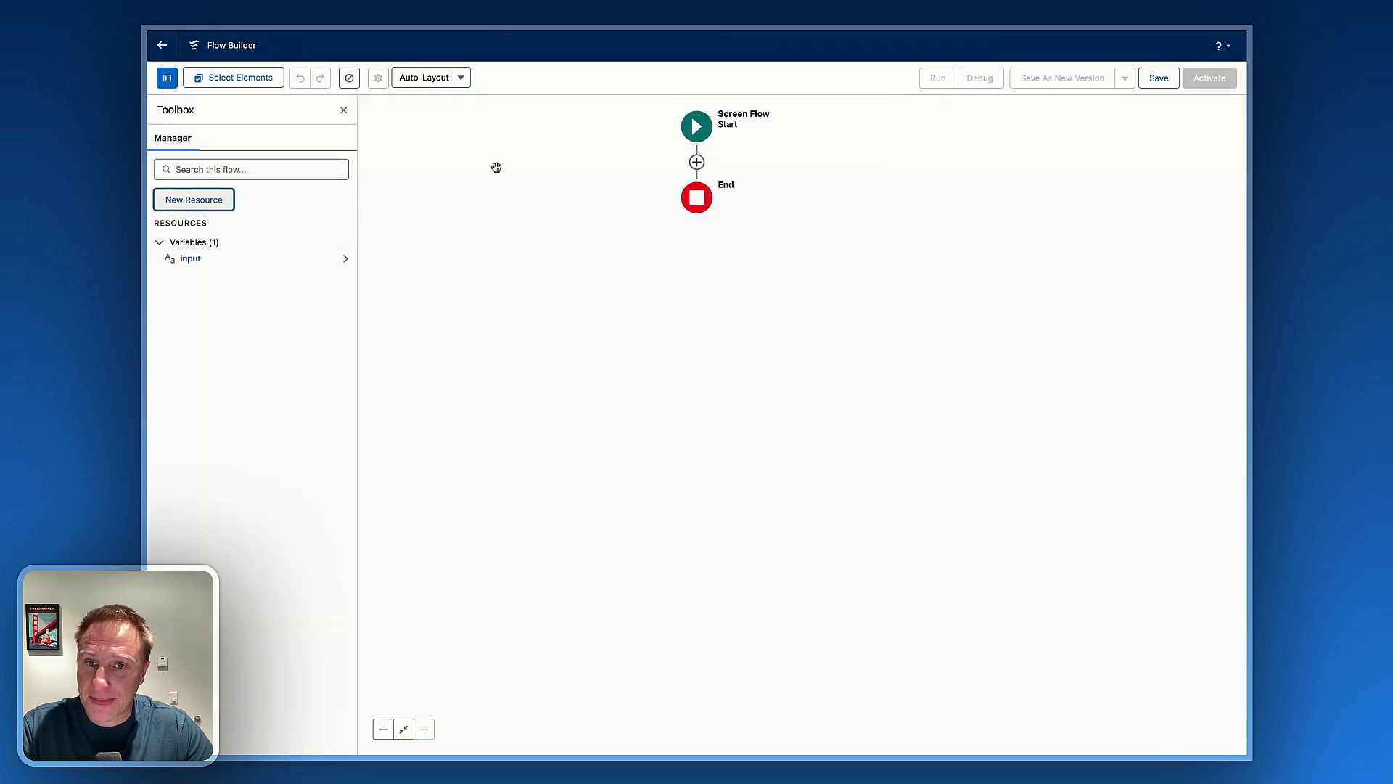
Add a Screen element between Start and End, with sc1 as its label and API name
left_click(697, 162)
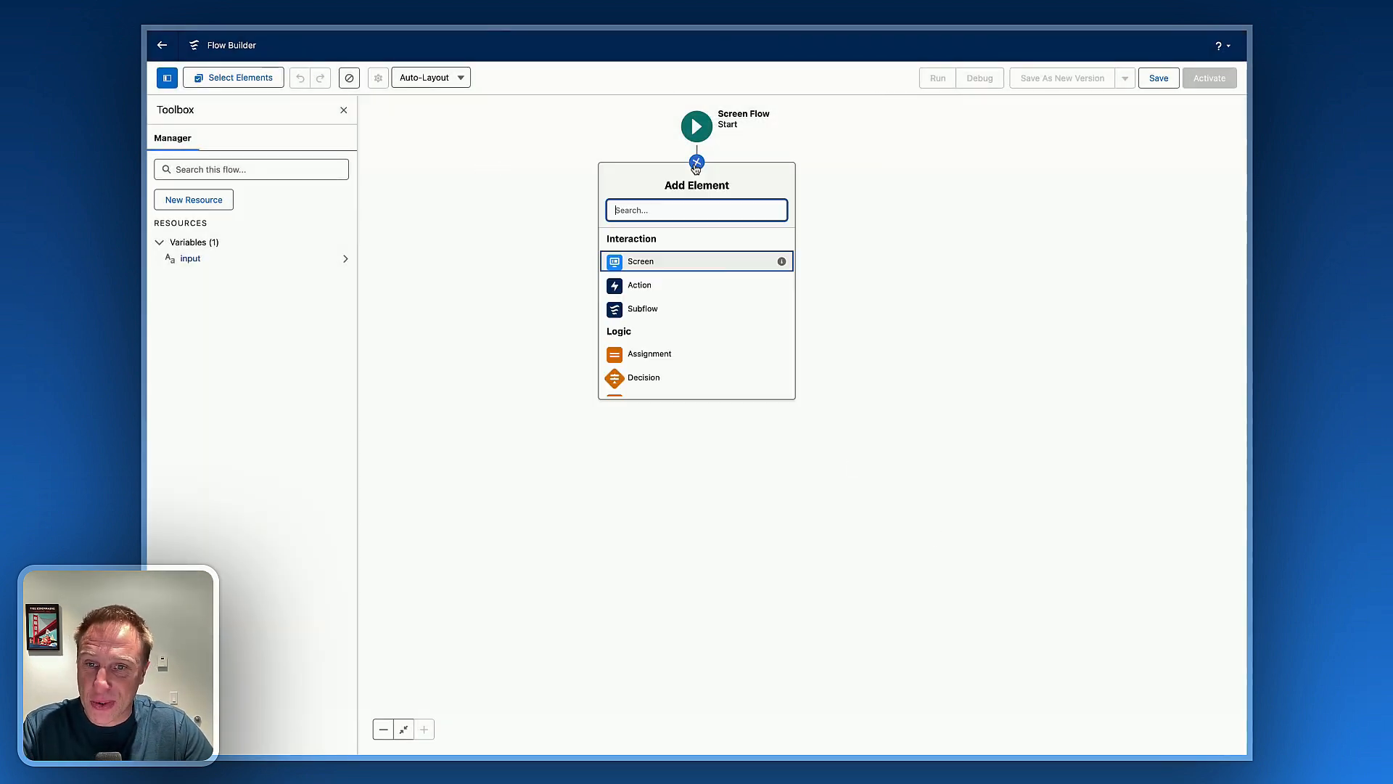
left_click(665, 264)
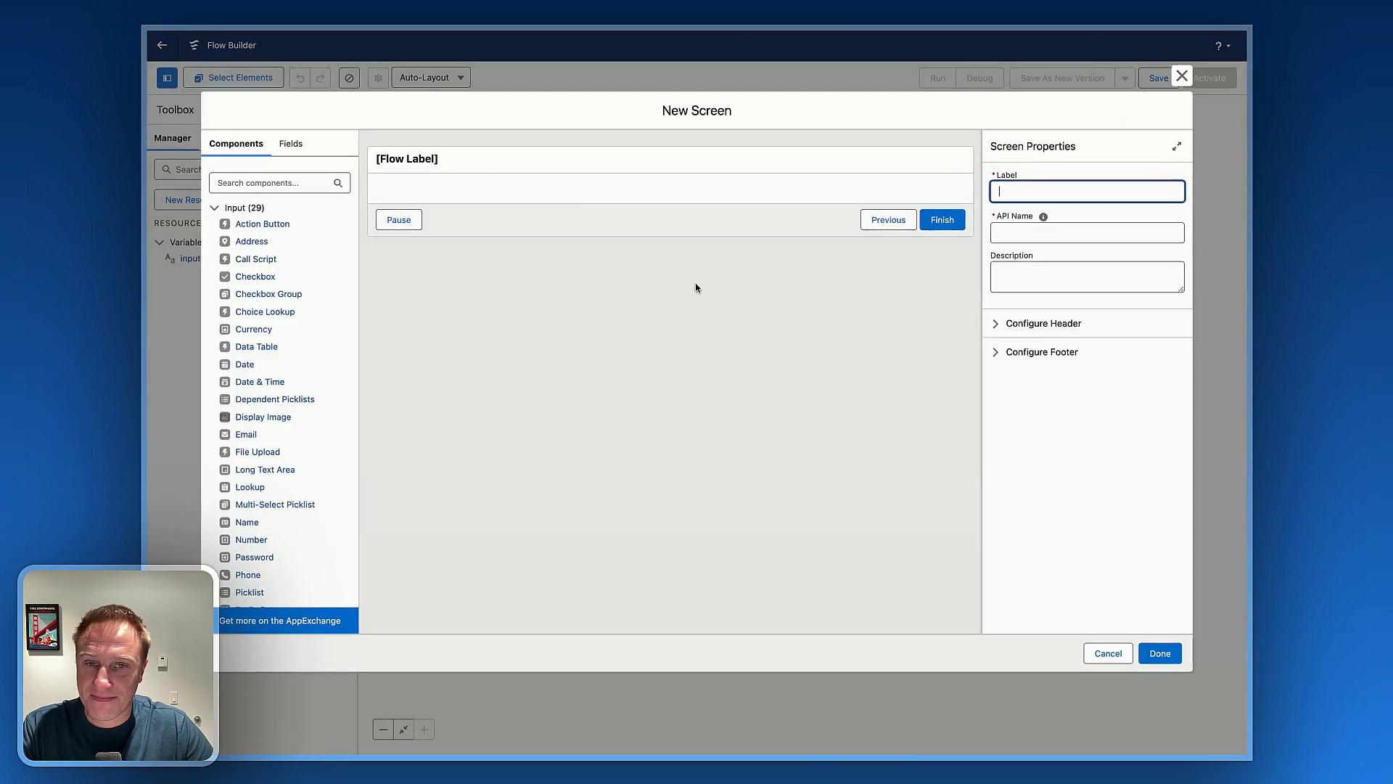
type("sc1")
left_click(1017, 234)
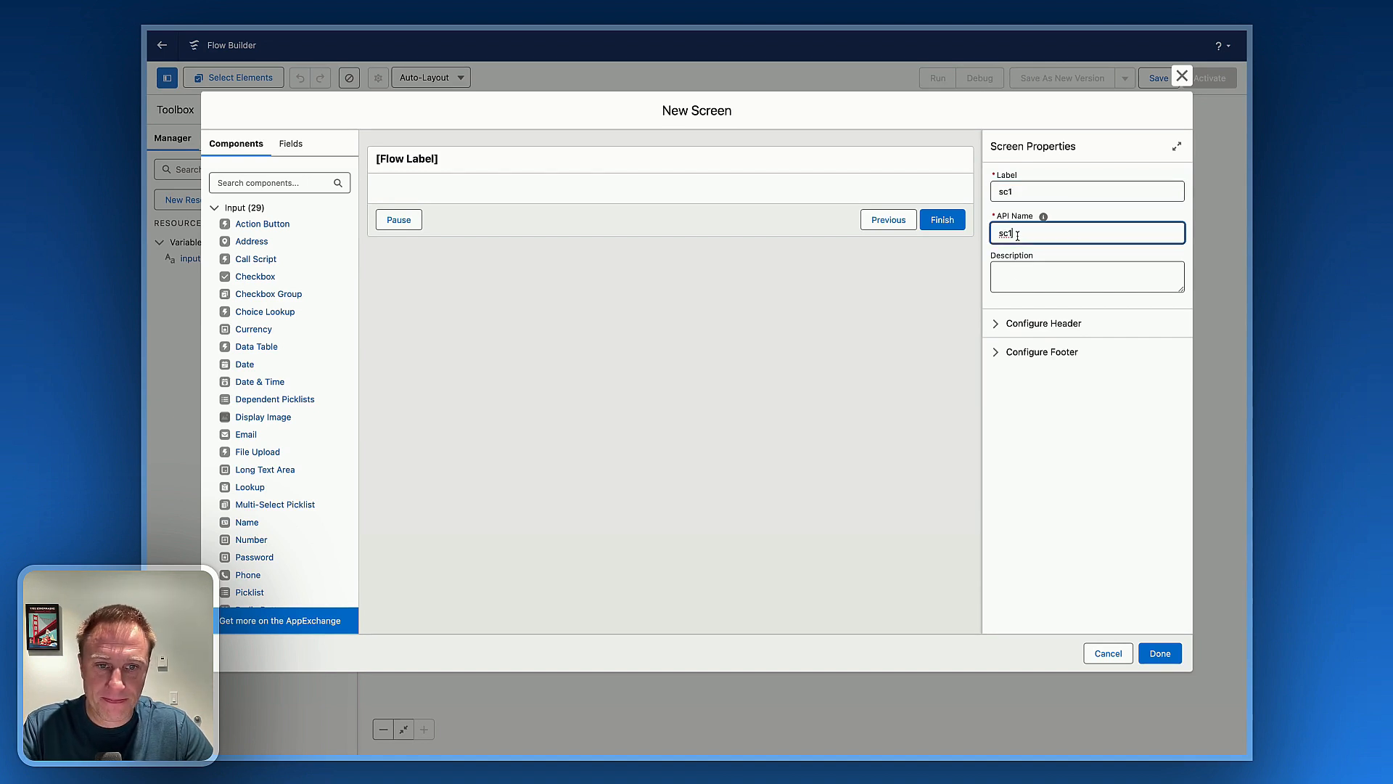
Hide both the header and the footer of the sc1 screen
left_click(1059, 323)
left_click(1030, 344)
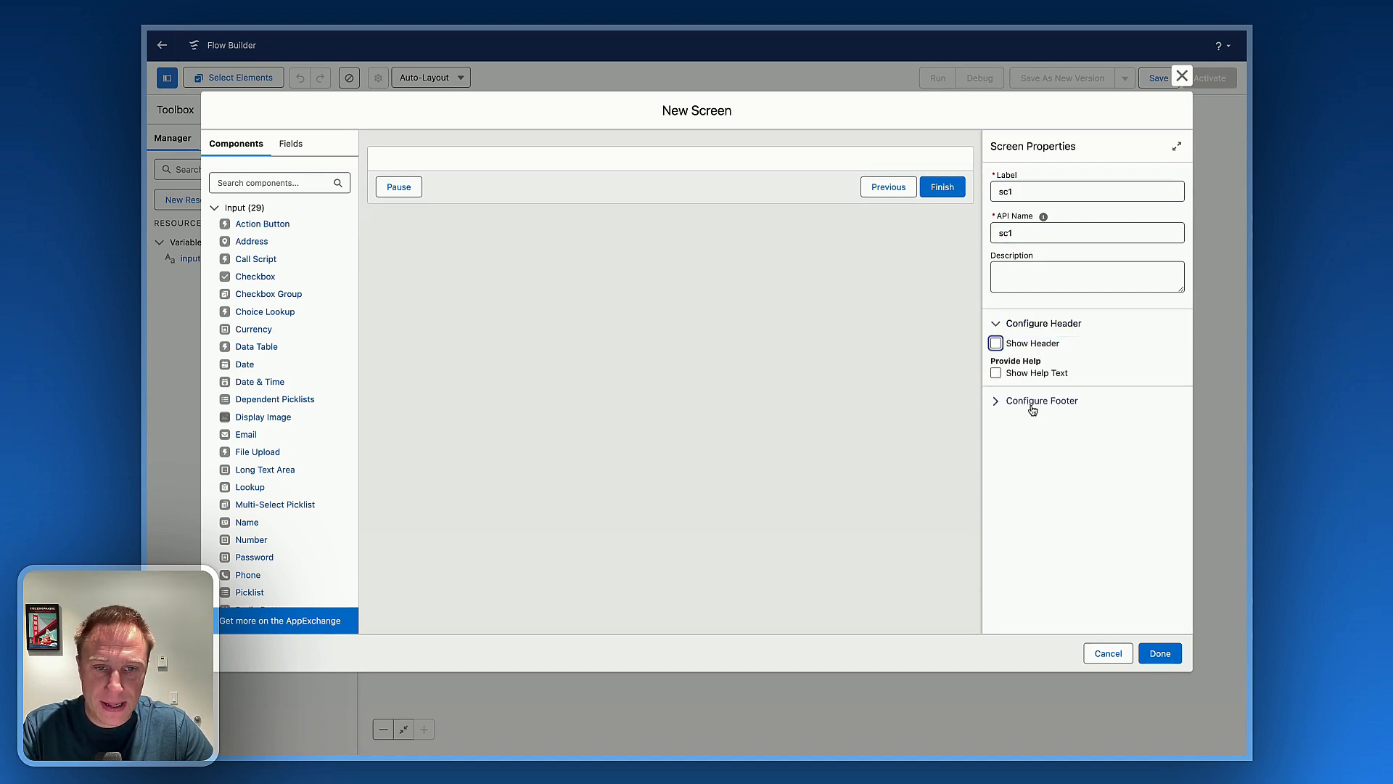
left_click(1034, 400)
left_click(1018, 423)
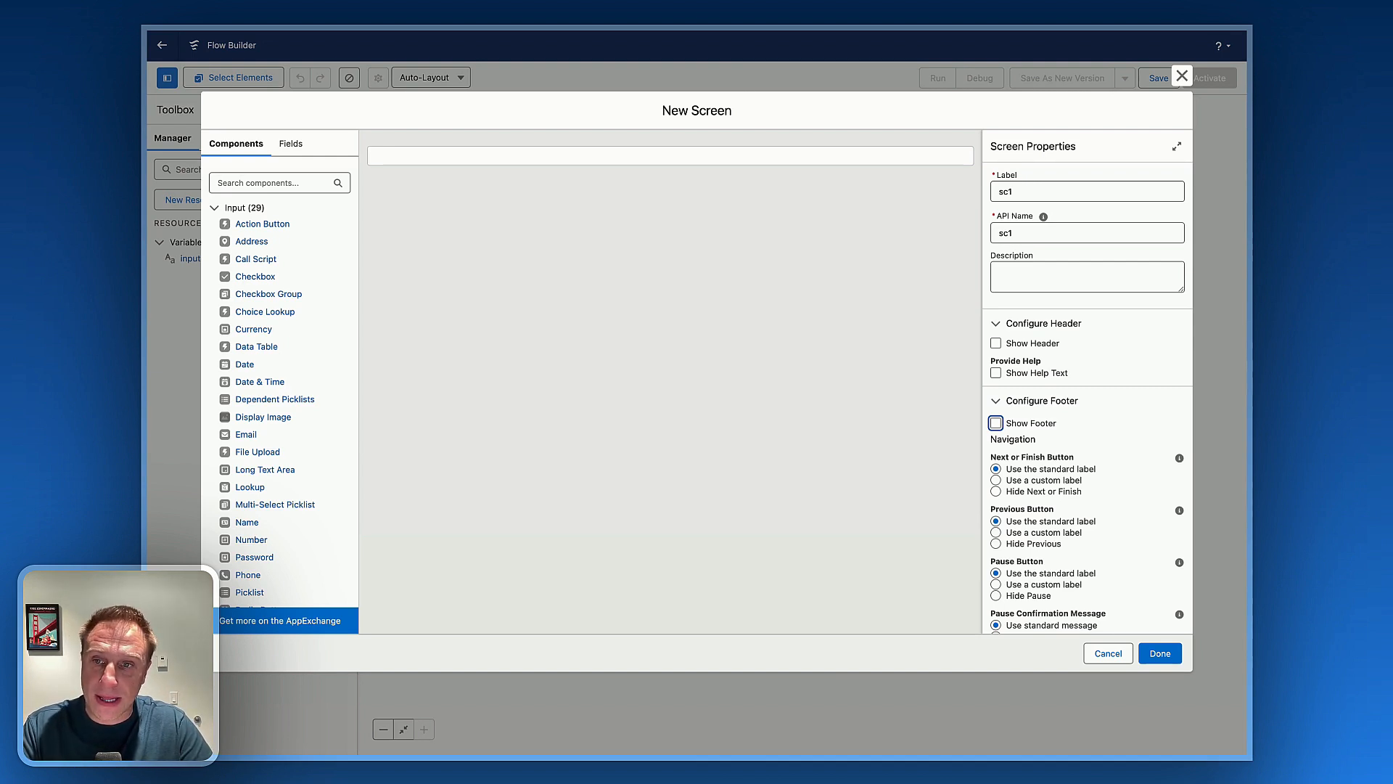
Add an Avonni Header component to the screen and give it the API name header
scroll(247, 485, "down", 8)
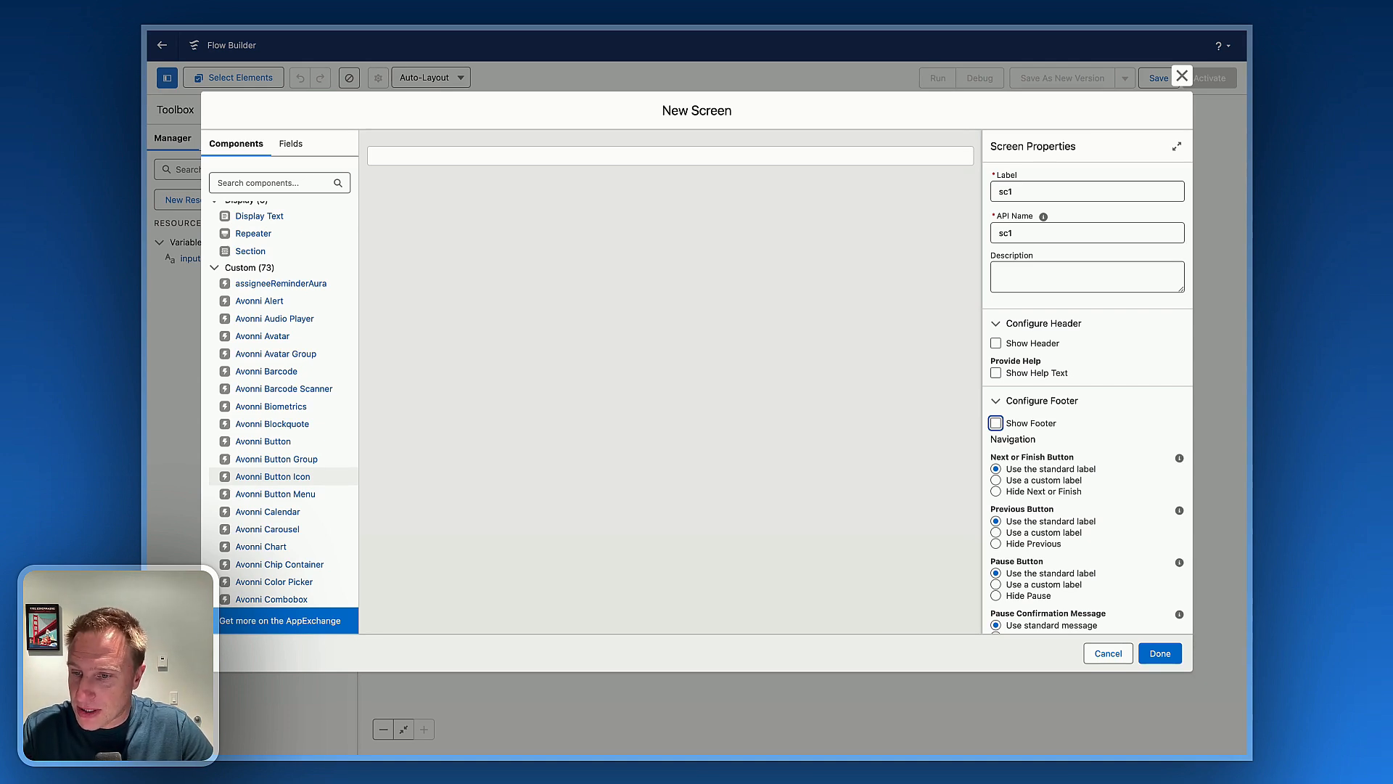
scroll(275, 475, "down", 10)
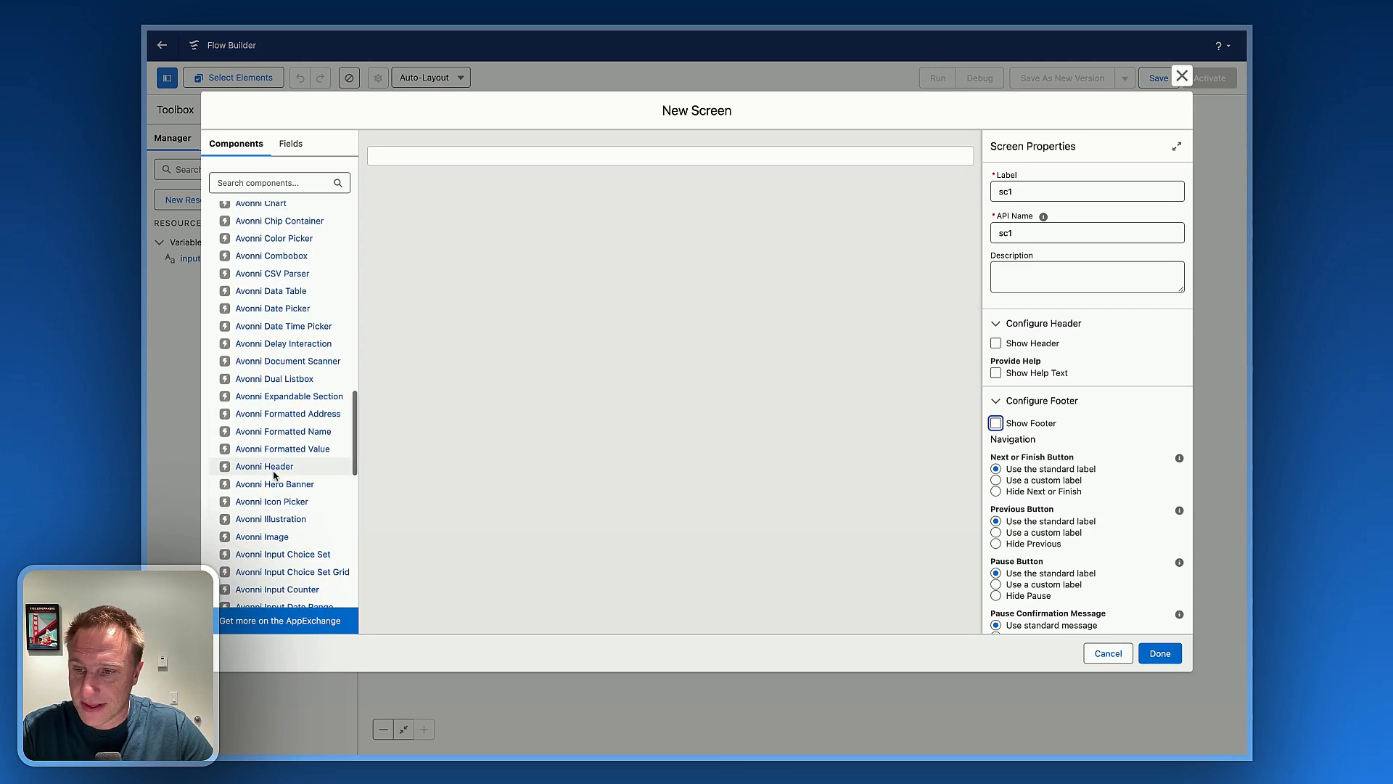
left_click(275, 470)
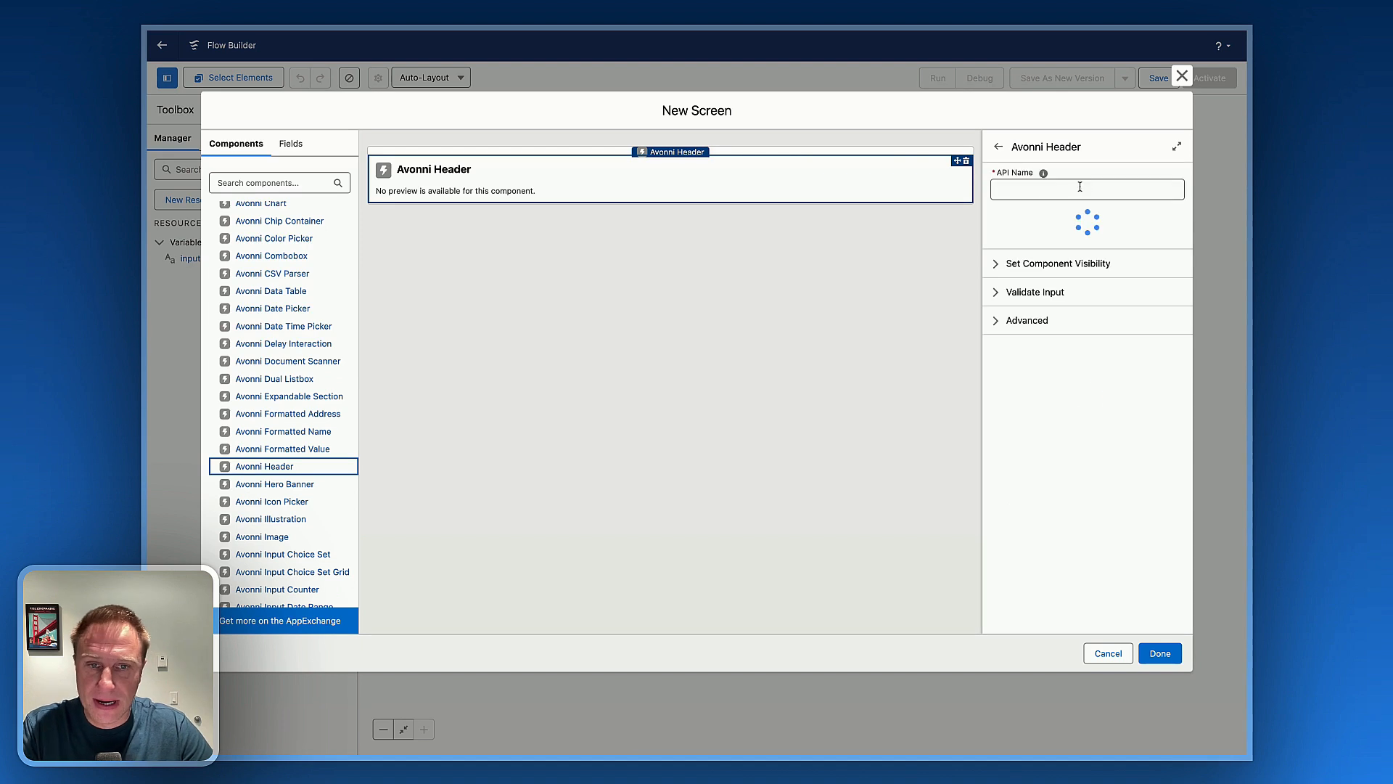
left_click(1069, 190)
type("heqd")
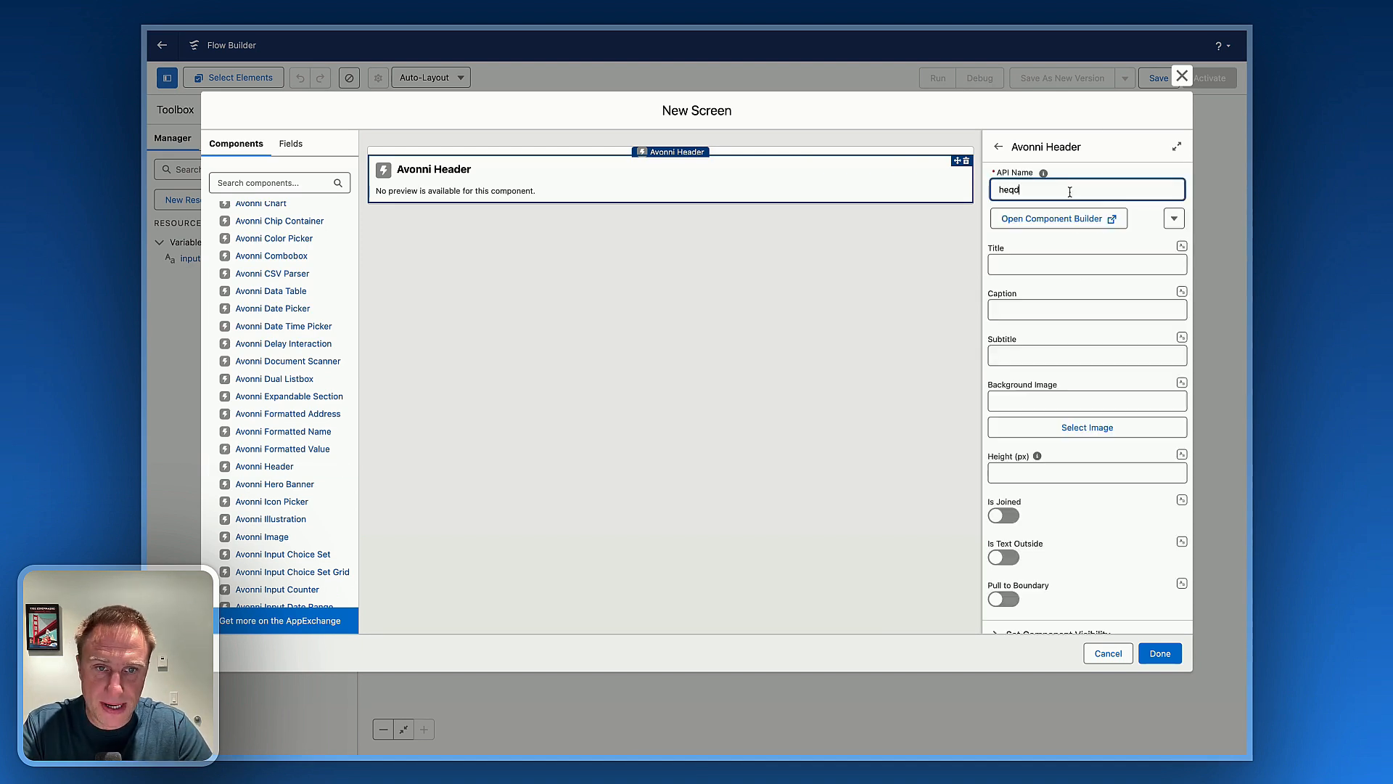
type("der")
In the header's Component Builder, set the title to Contacts List and enable Is Joined and Pull to Boundary
left_click(1023, 220)
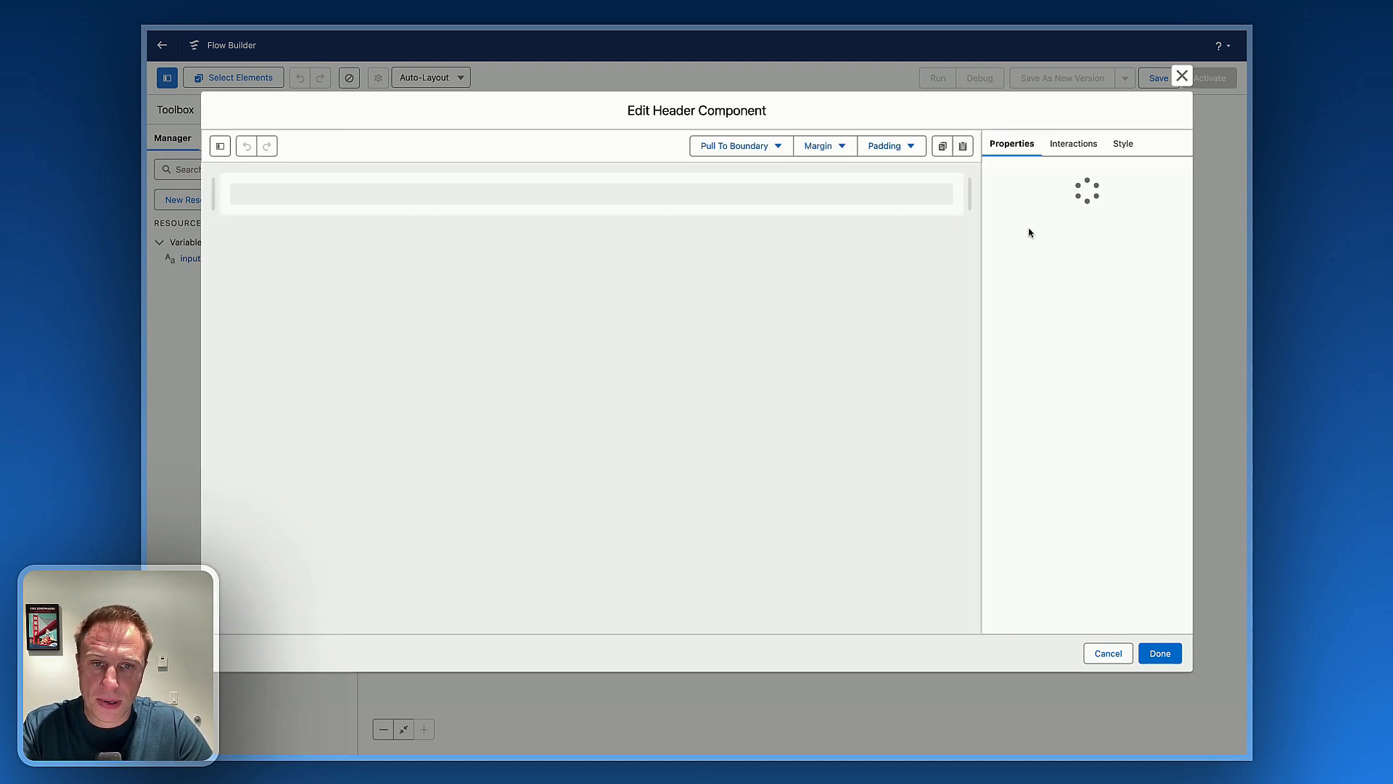
left_click(1036, 187)
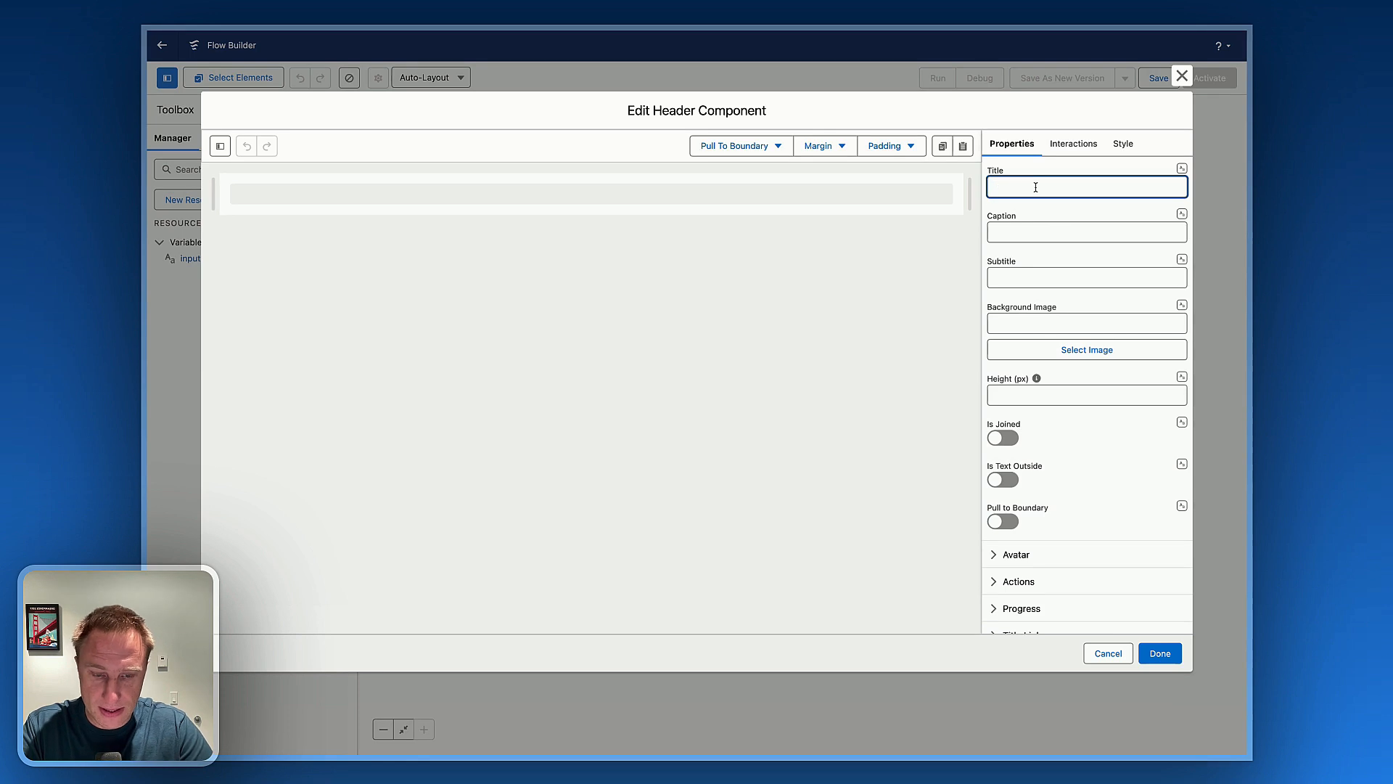
type("Contacts List")
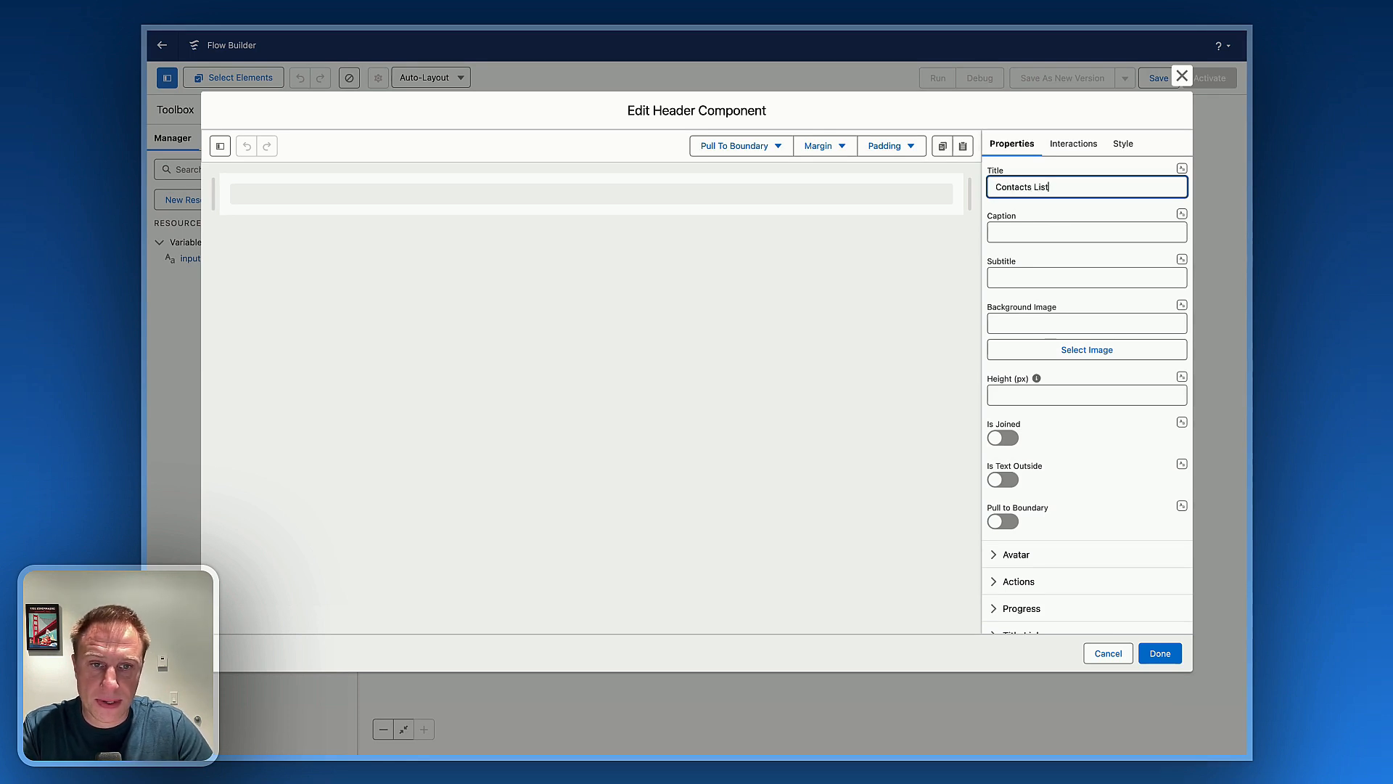
left_click(1007, 438)
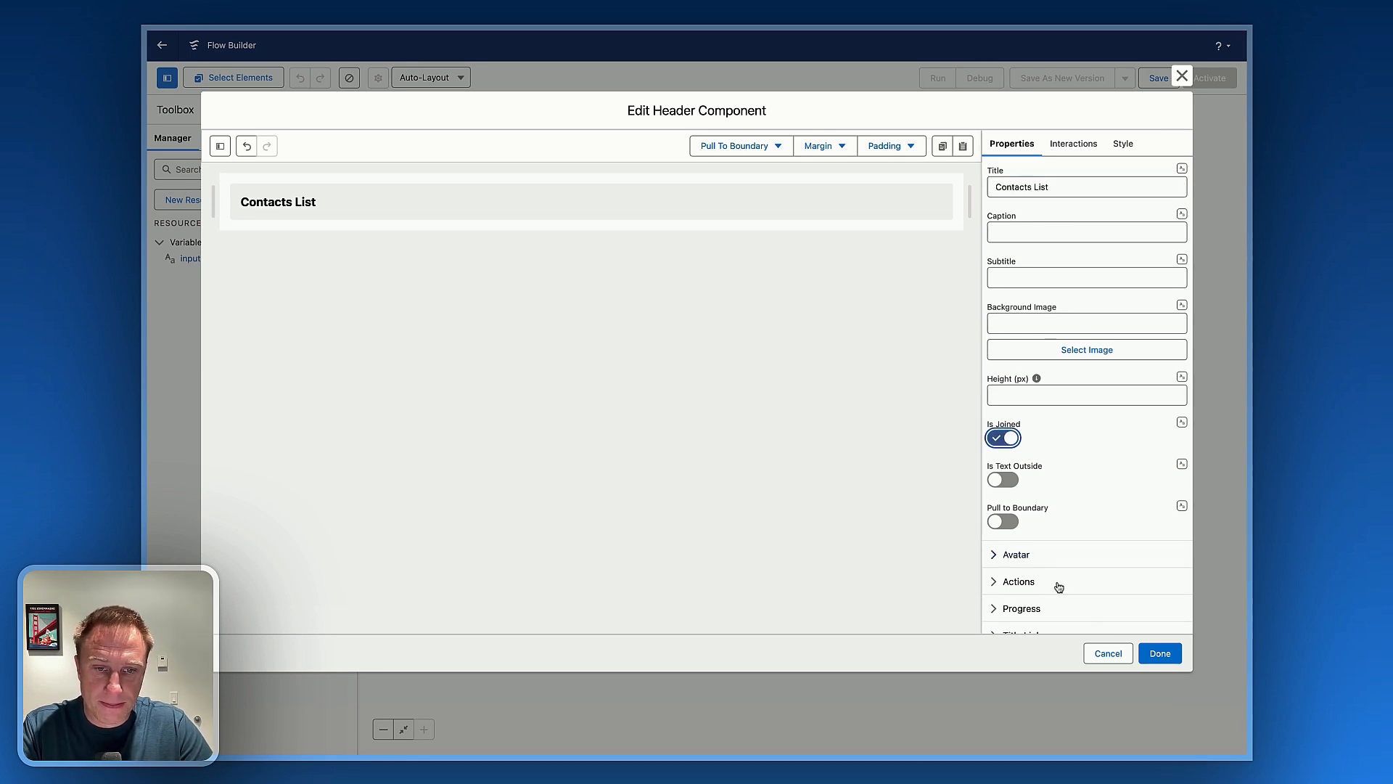
left_click(1008, 522)
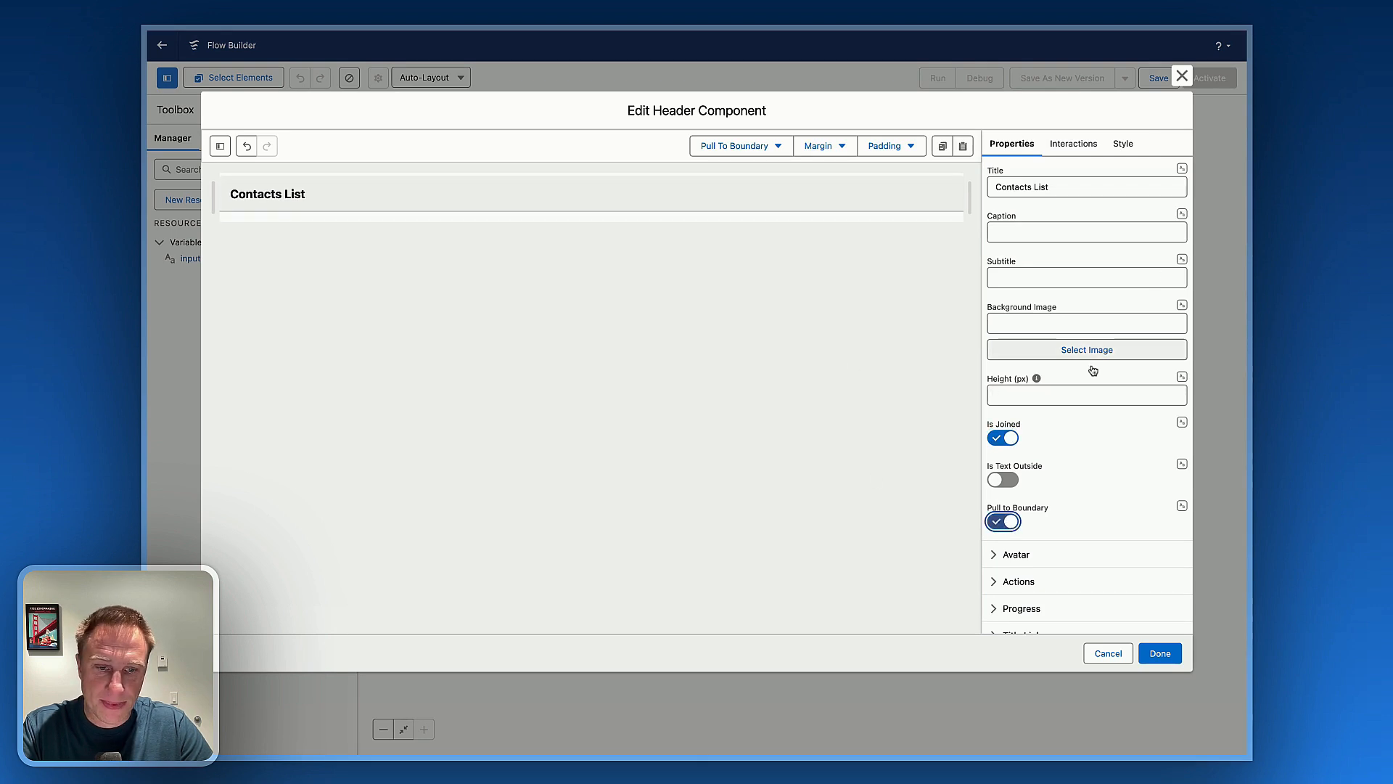
Search the avatar icons for contact and assign the standard opportunity_contact_role icon to the header
scroll(1092, 384, "down", 2)
left_click(1014, 485)
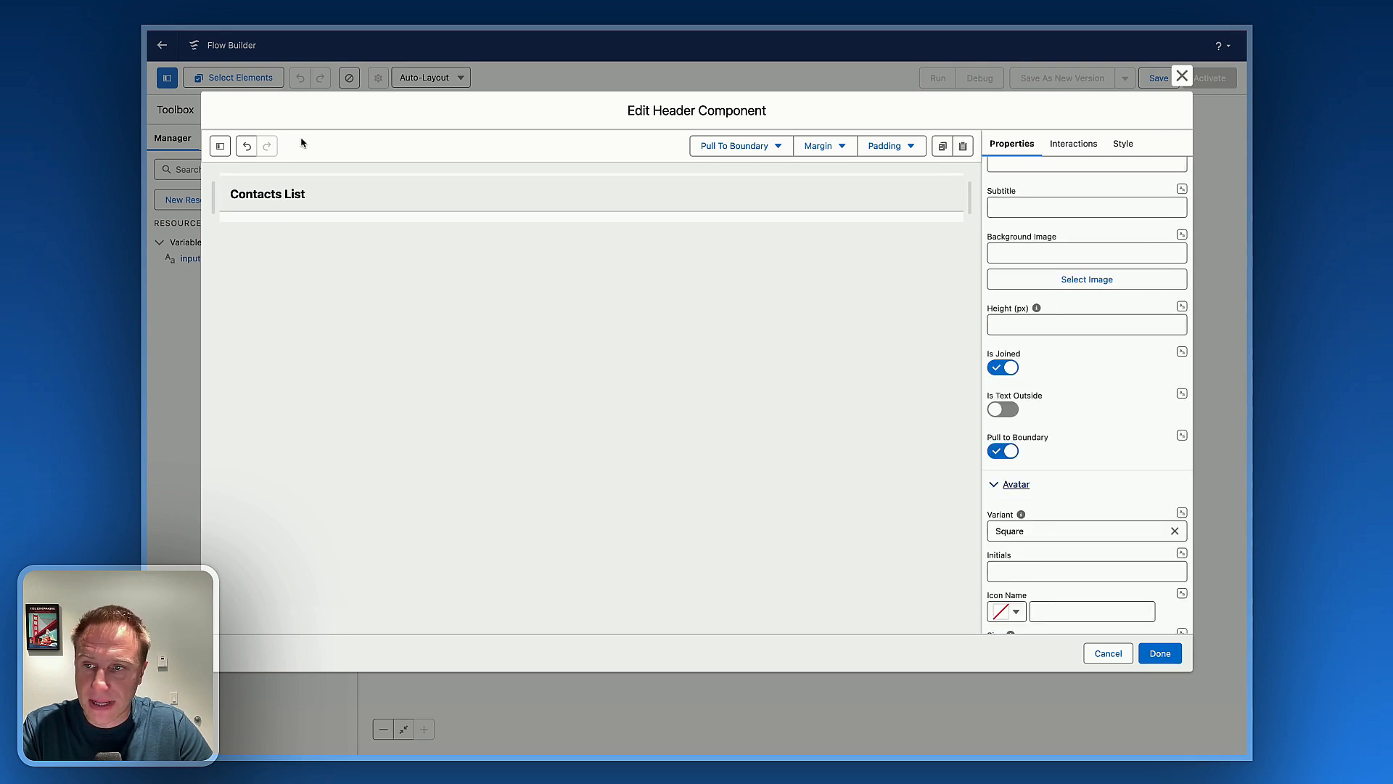
scroll(1016, 450, "down", 6)
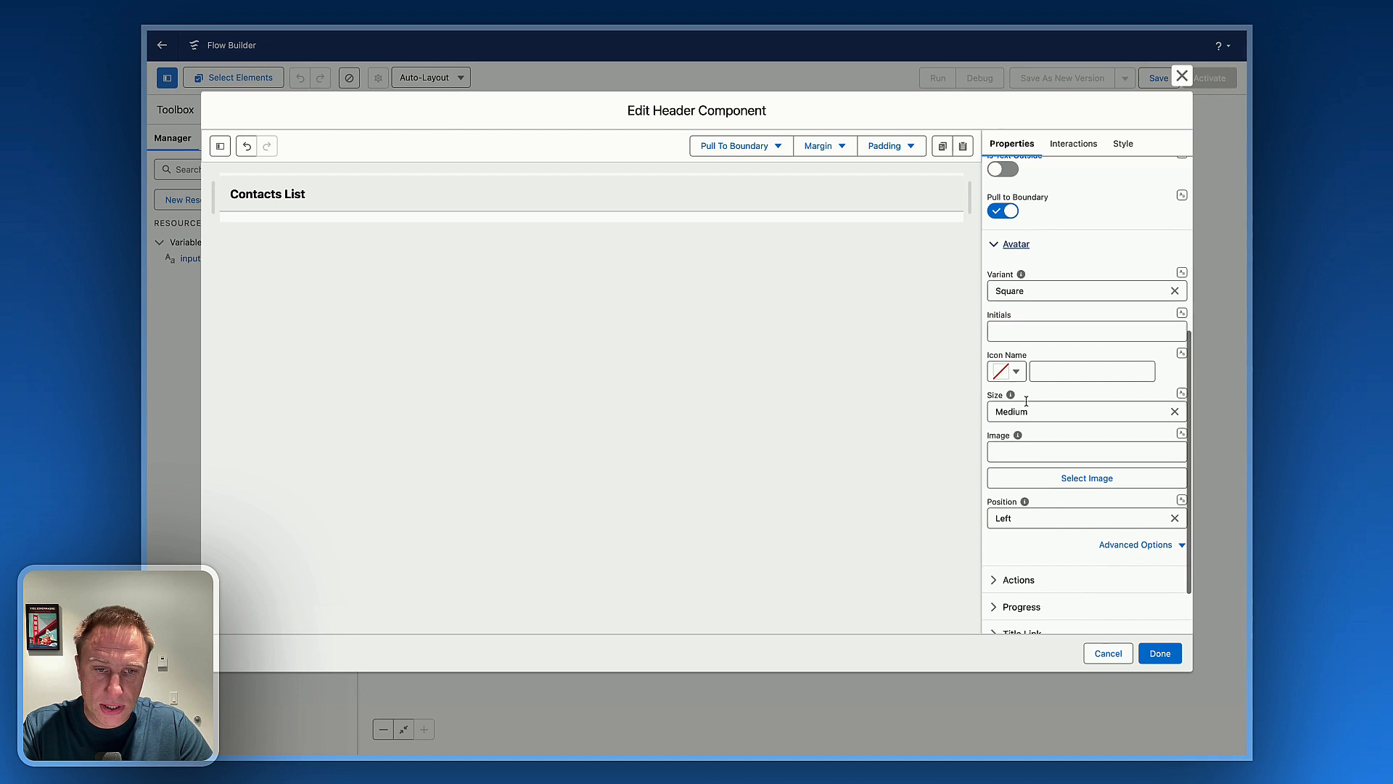
left_click(1002, 372)
type("contact")
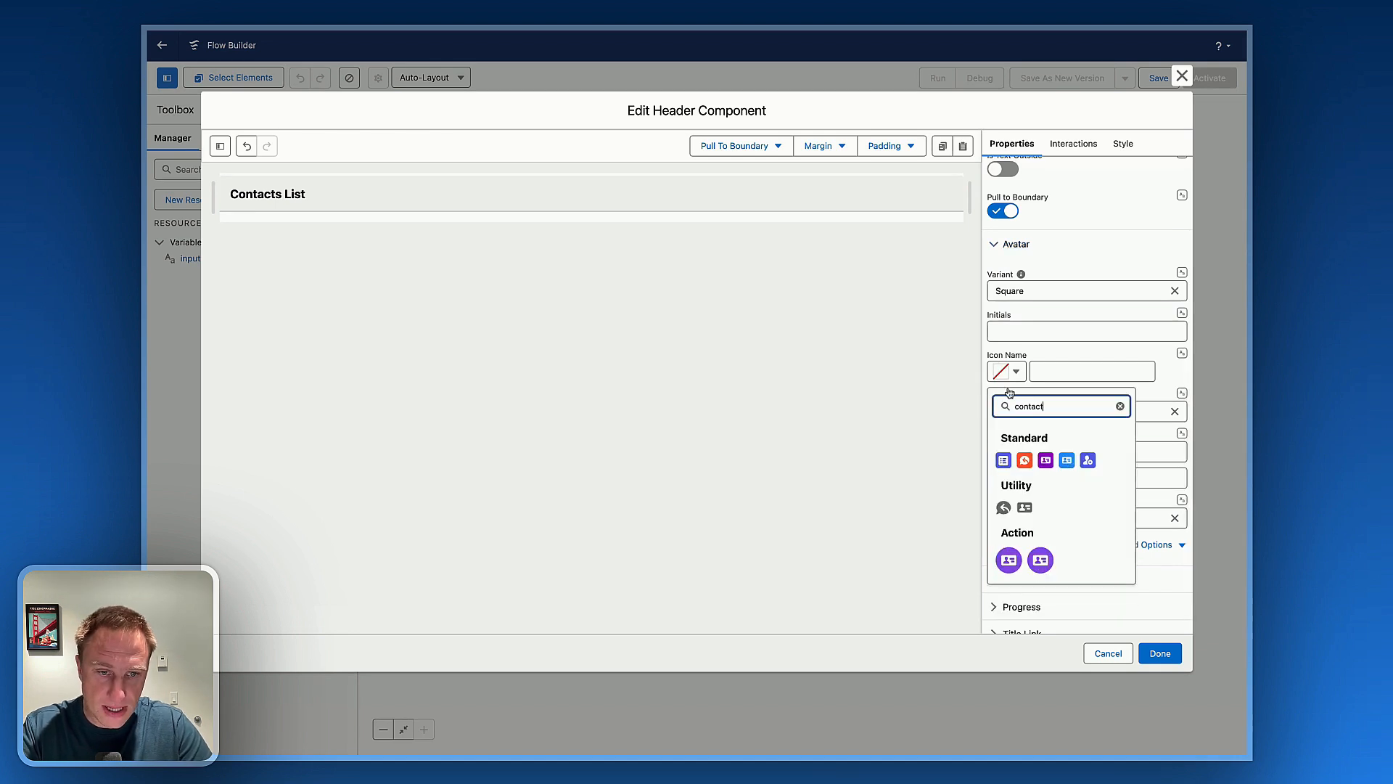
left_click(1087, 460)
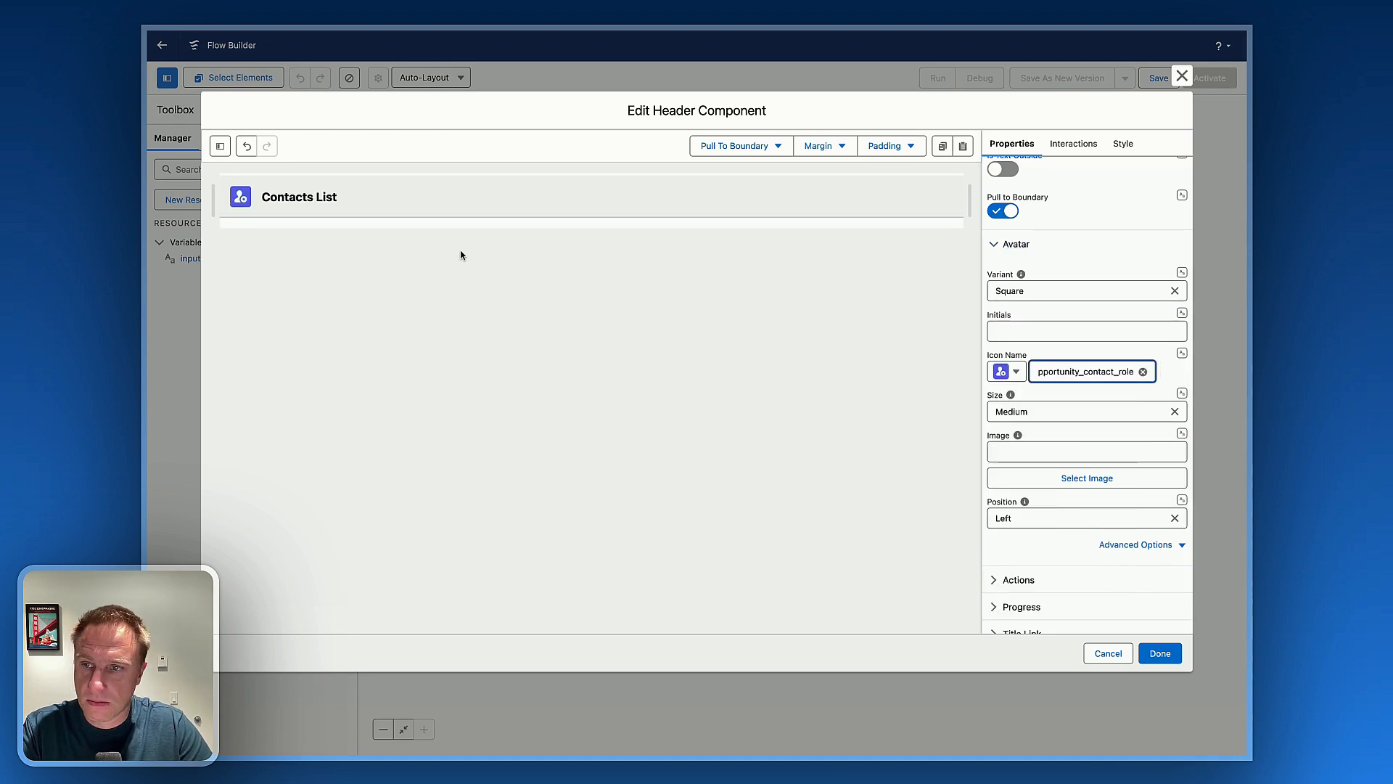
Set the header's bottom margin to Medium and finish editing the component
left_click(1125, 145)
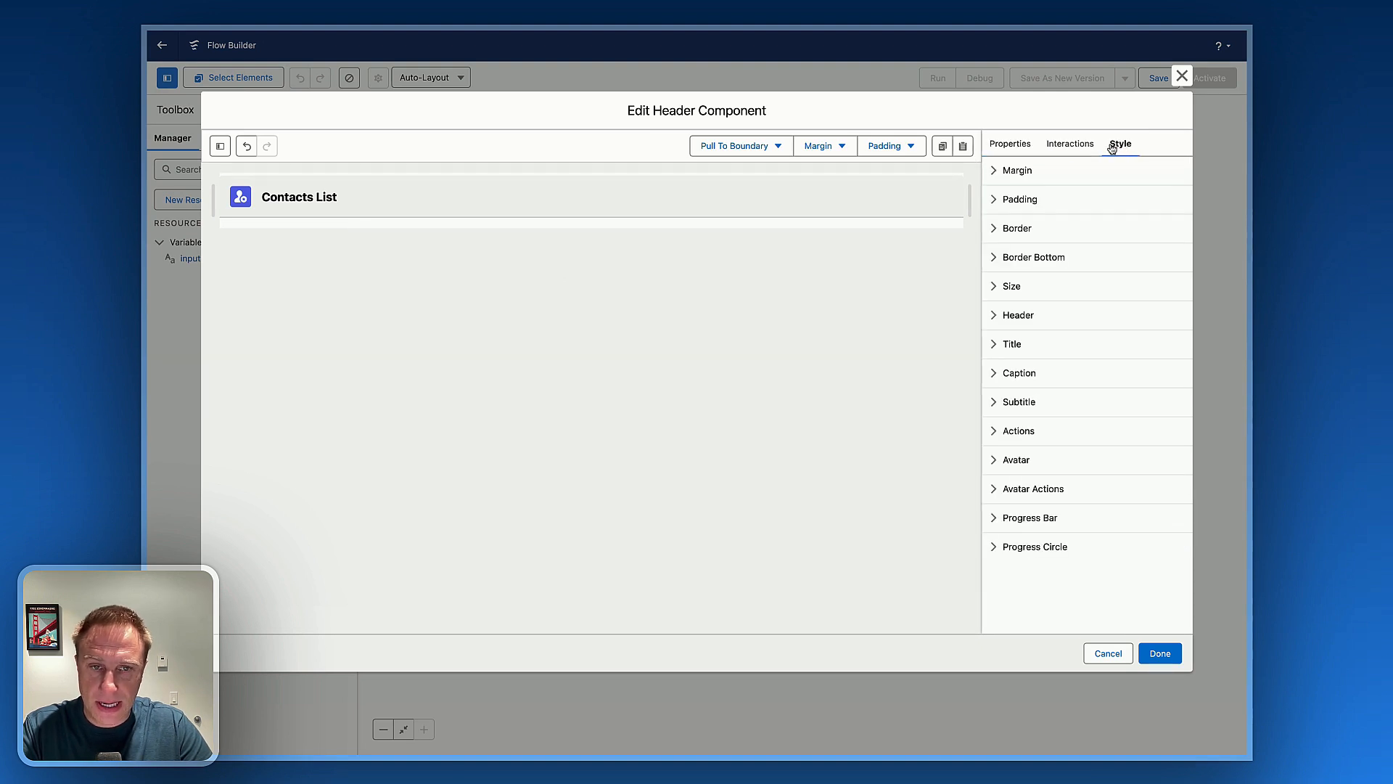
left_click(1012, 172)
left_click(1029, 309)
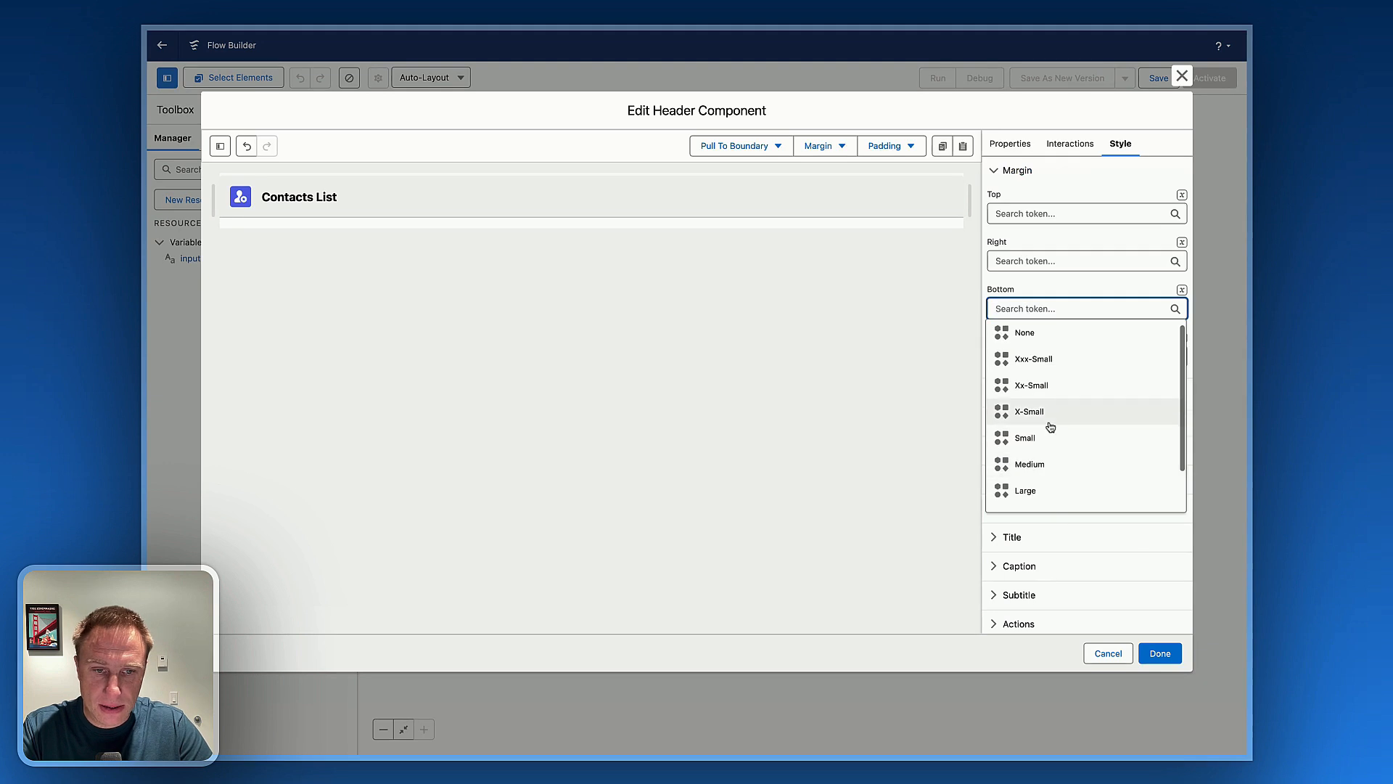
left_click(1065, 461)
left_click(1157, 652)
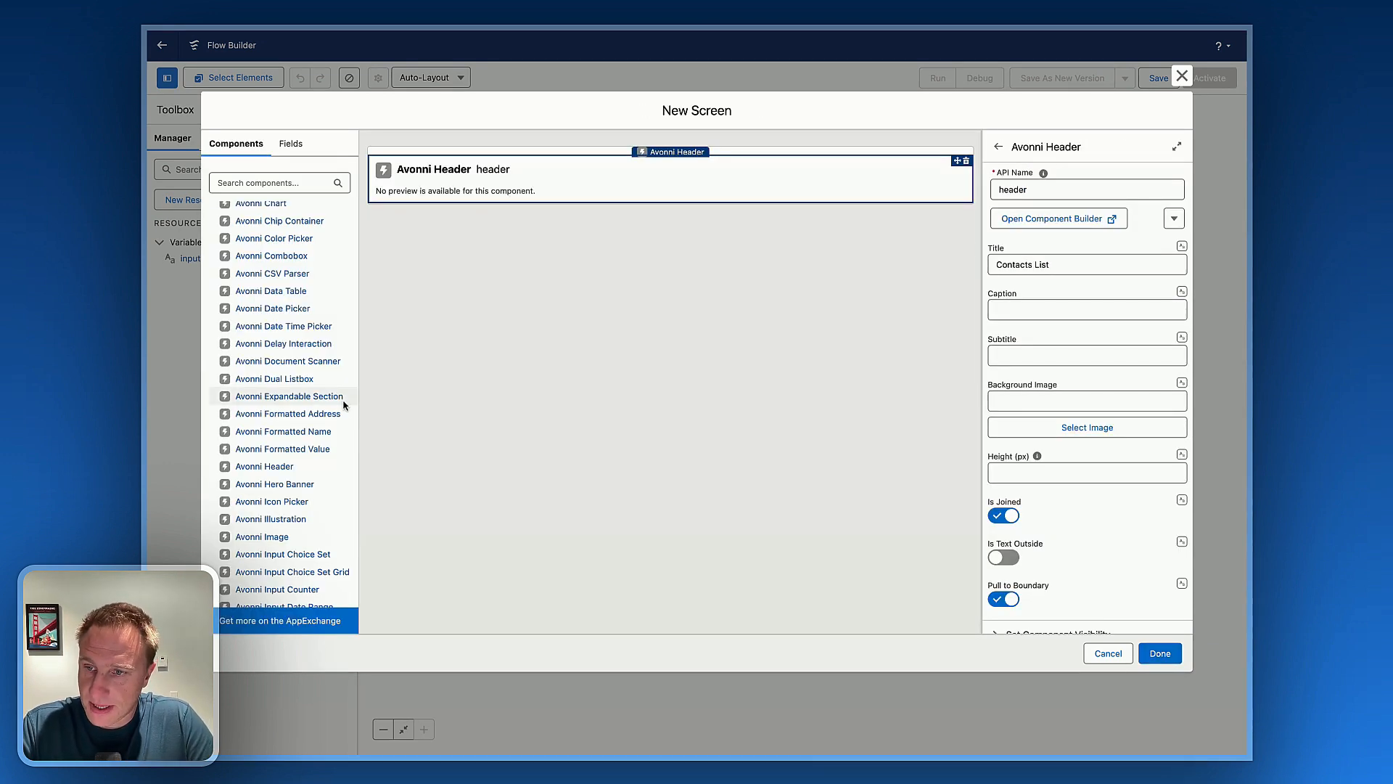
Add an Avonni Avatar Group component below the header with the API name avatarGRoup
scroll(269, 310, "up", 3)
scroll(268, 311, "up", 4)
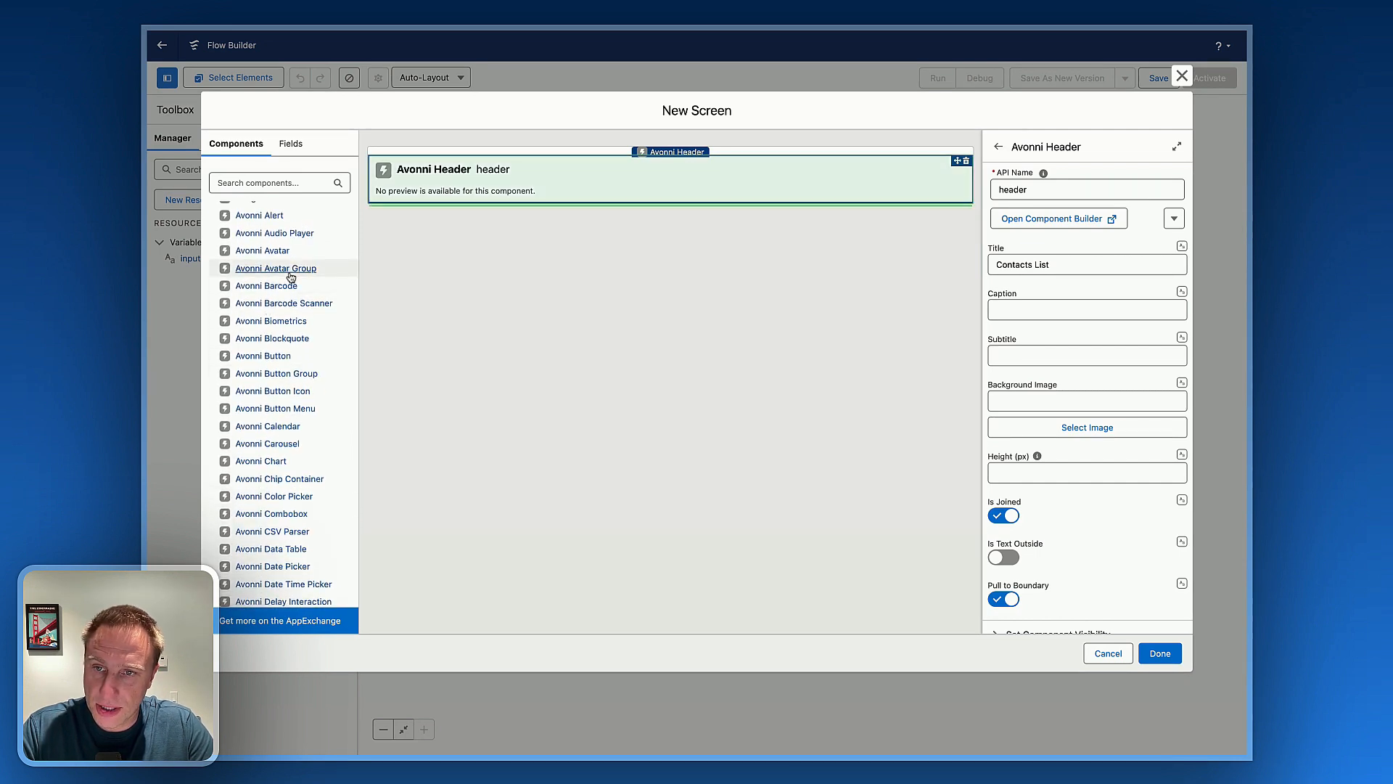
left_click(290, 276)
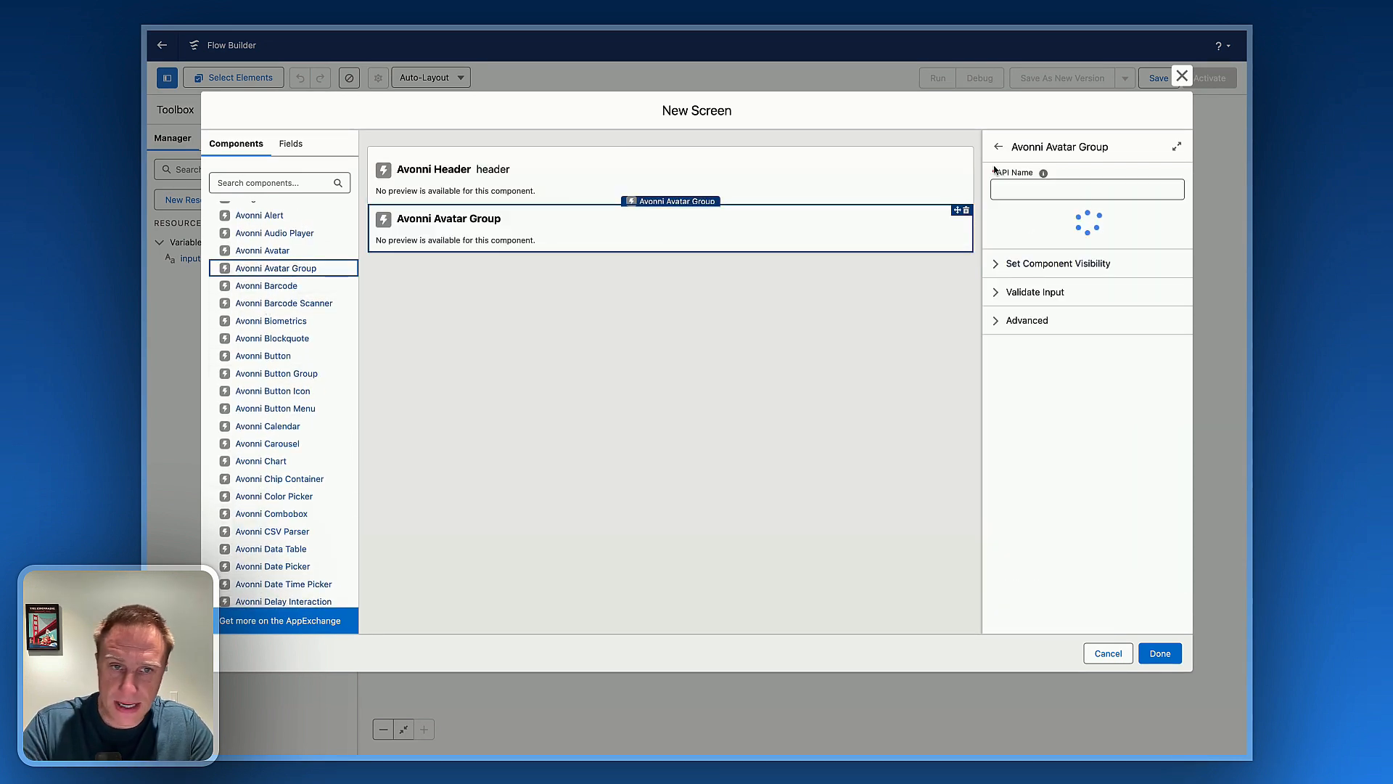
left_click(1014, 188)
type("avatar")
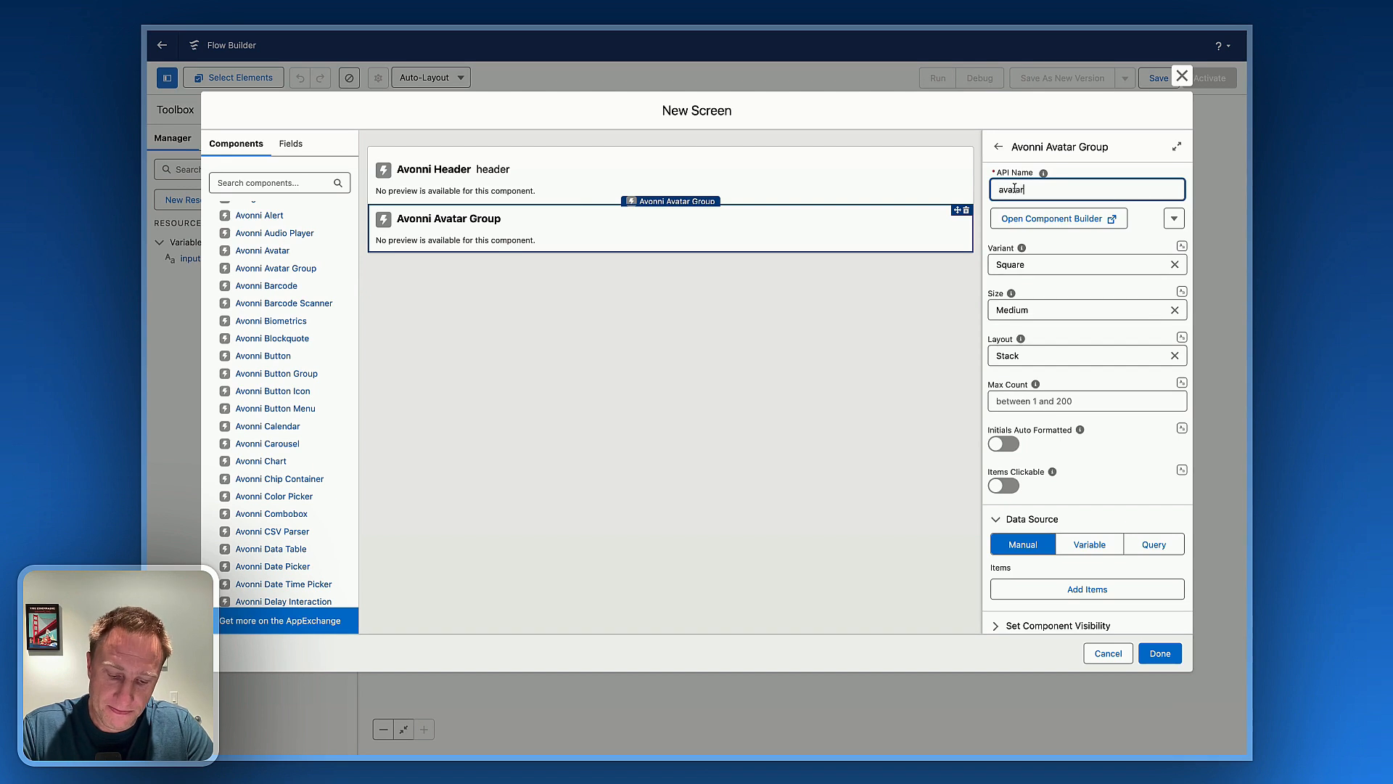
type("GRoup")
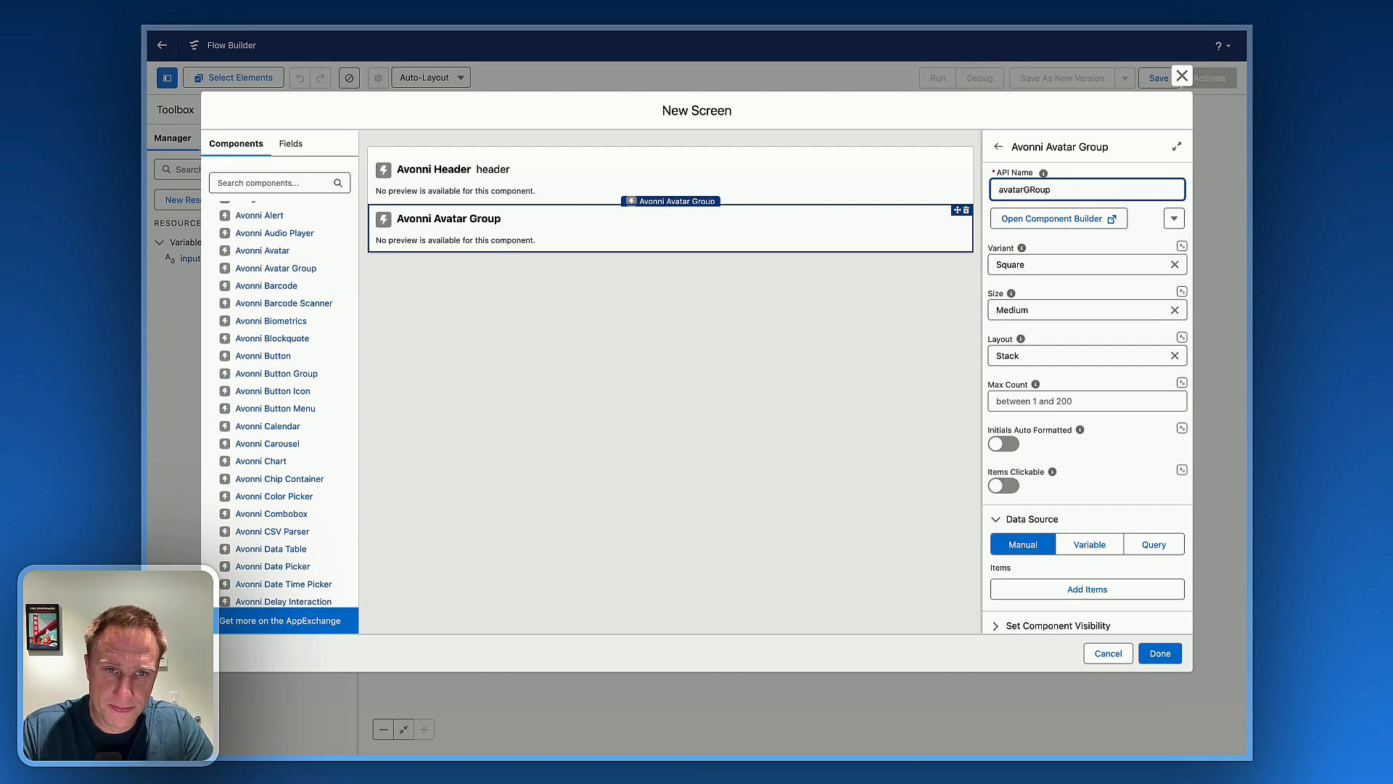
Correct the avatar group's API name to avatarGroup
key("BackSpace")
key("BackSpace")
key("BackSpace")
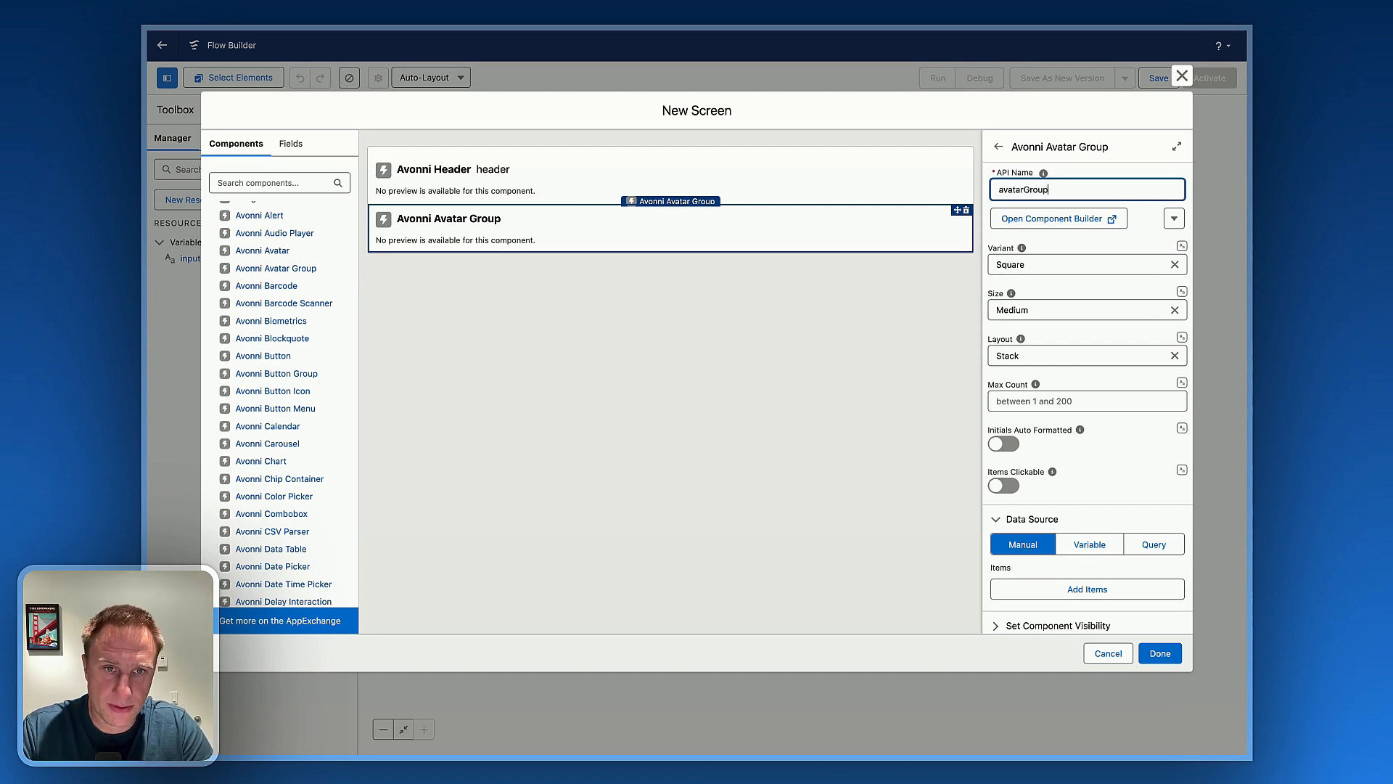
In the avatar group's Component Builder, set the data source to a query on the Contact object
left_click(1035, 222)
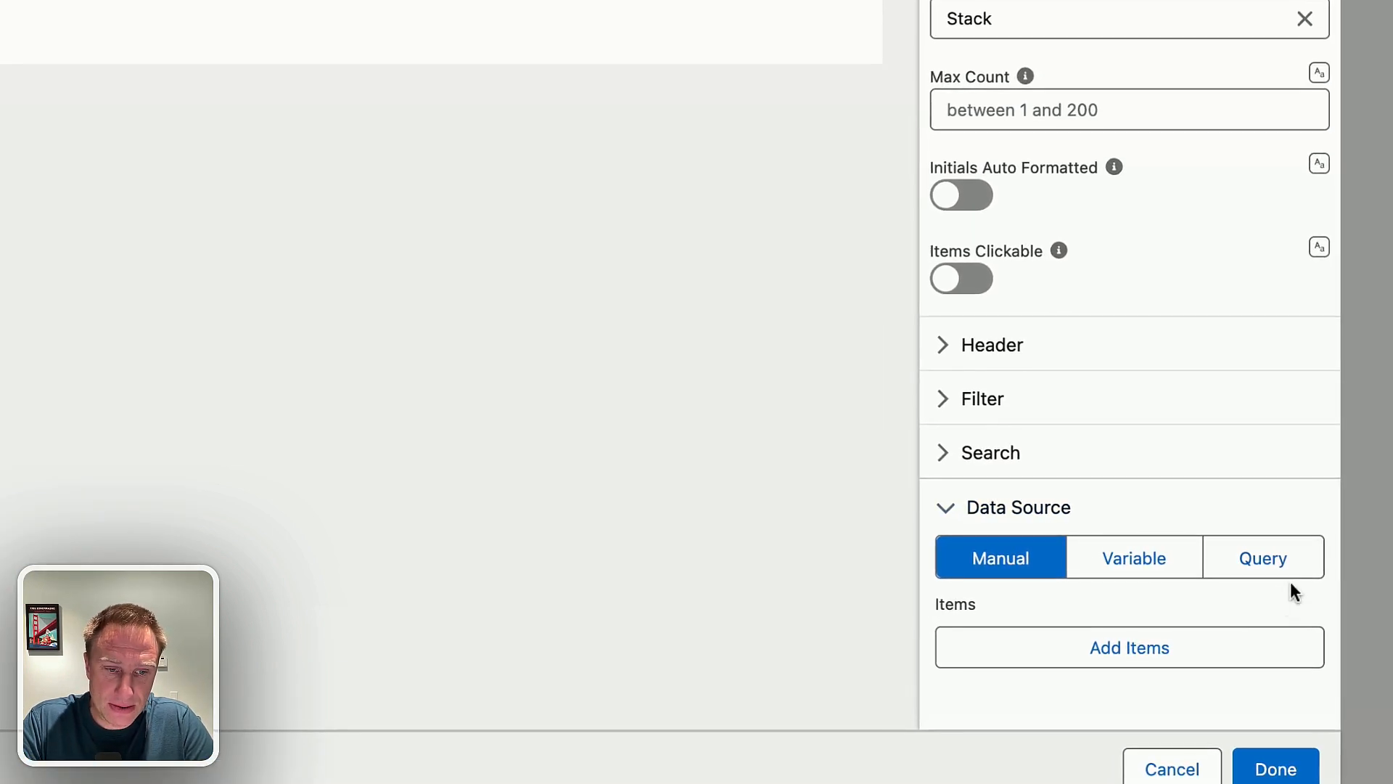
left_click(1266, 565)
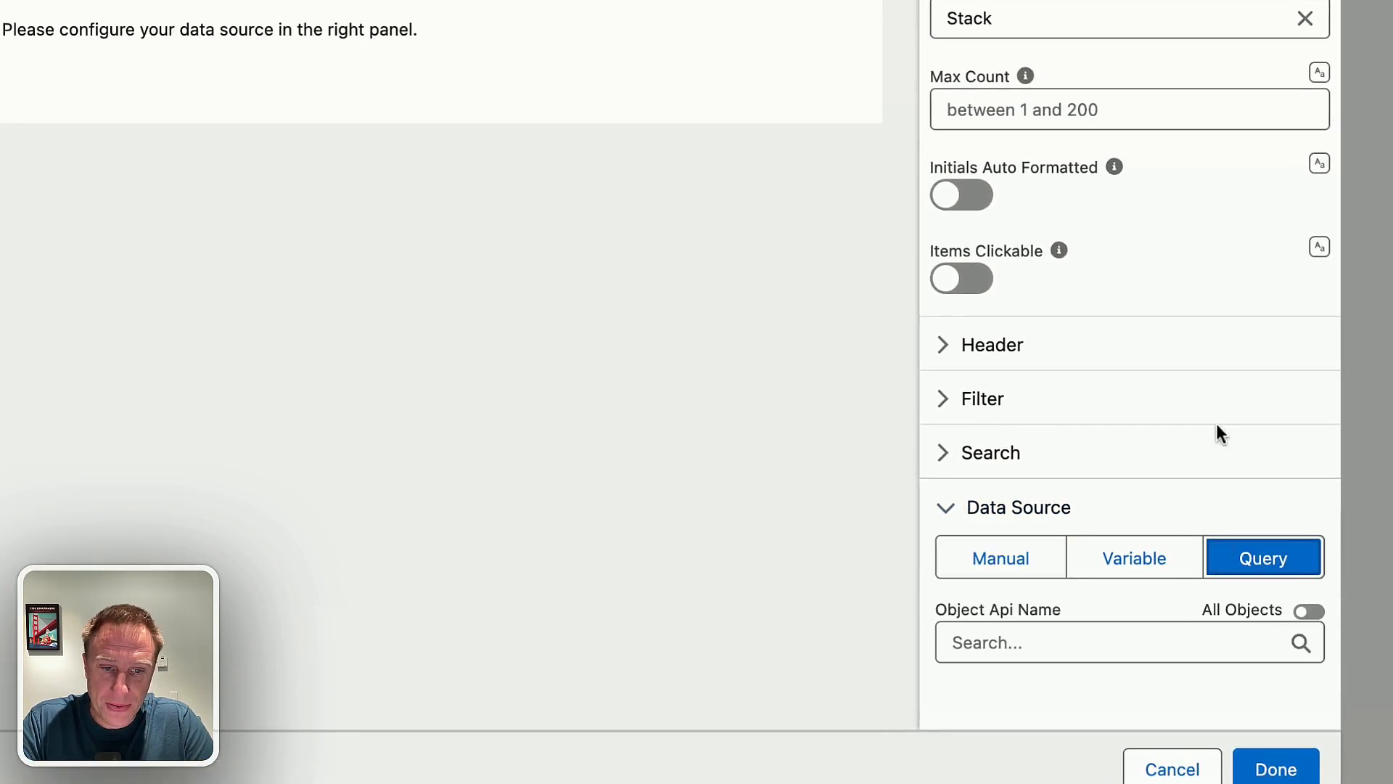
left_click(1015, 653)
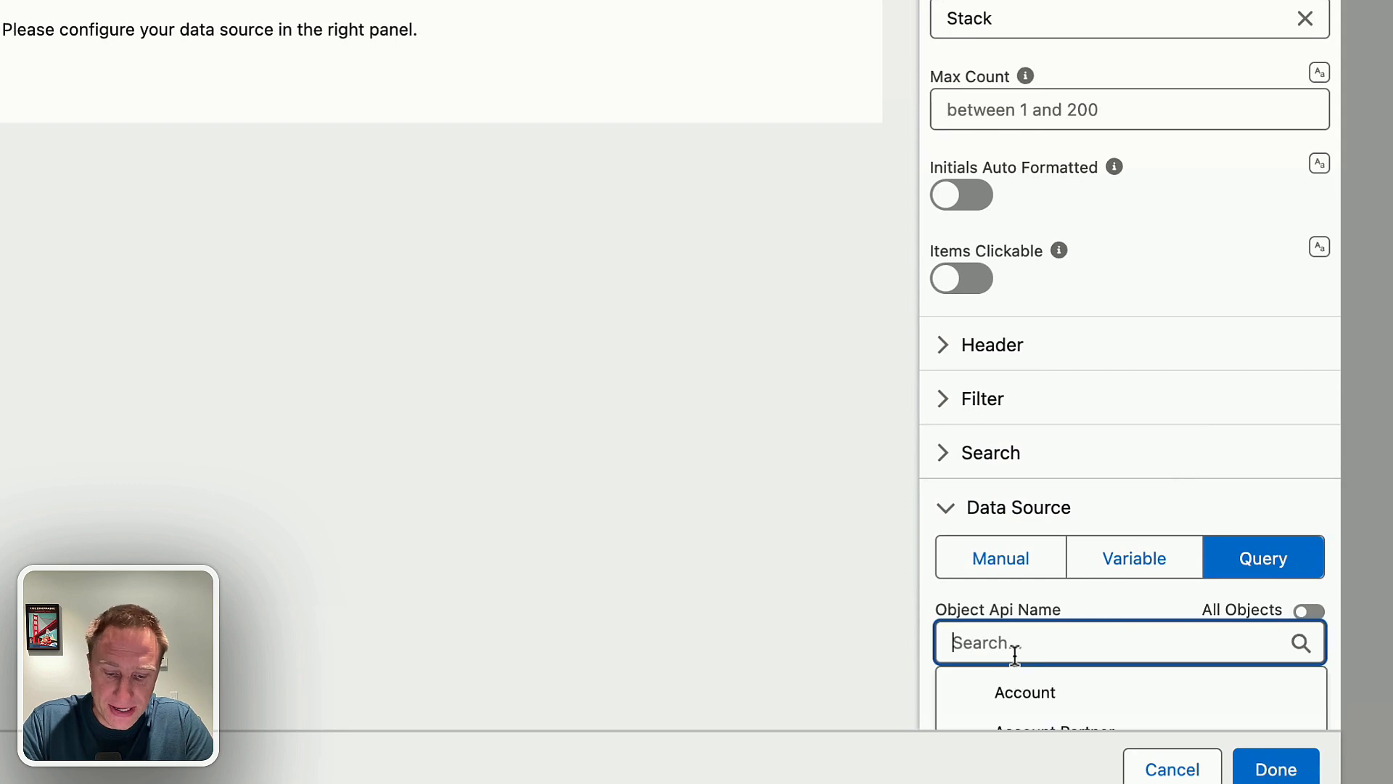
type("contact")
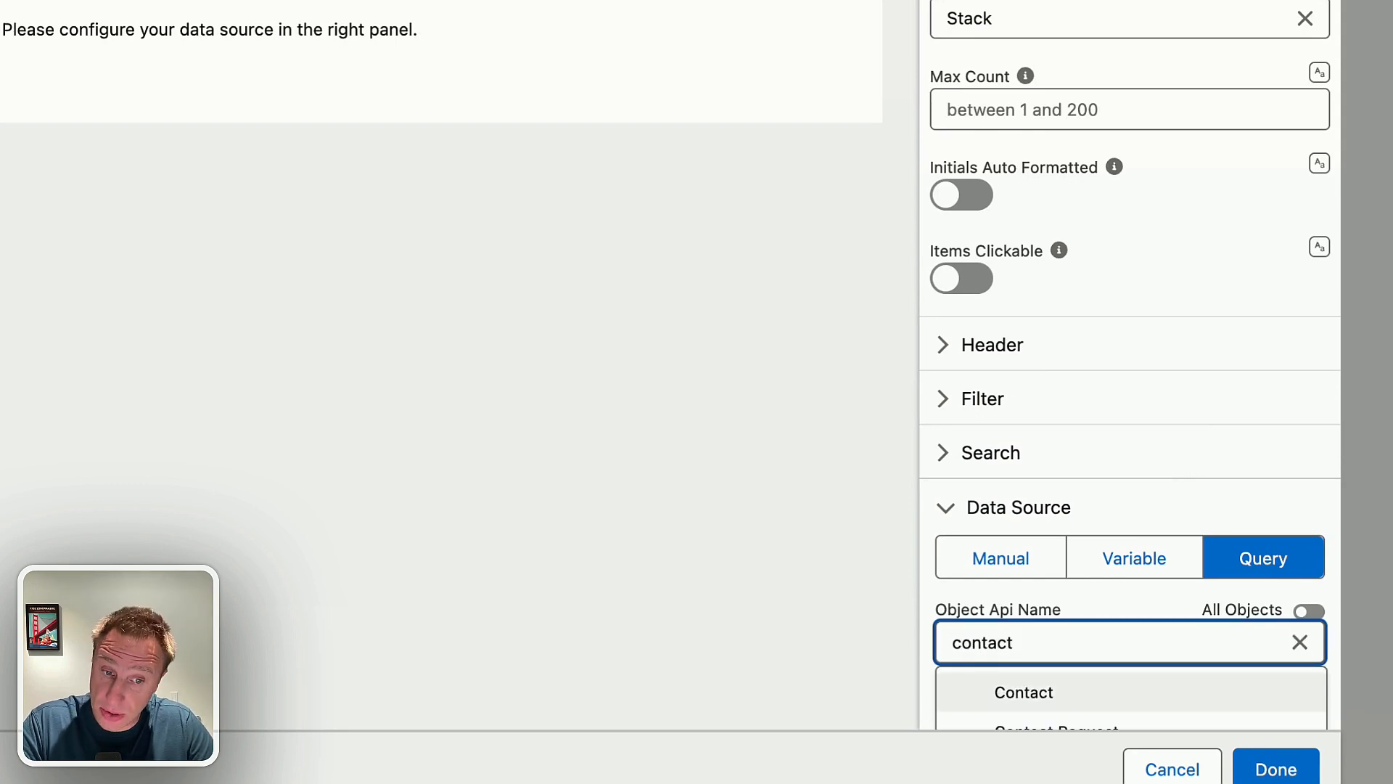
left_click(994, 689)
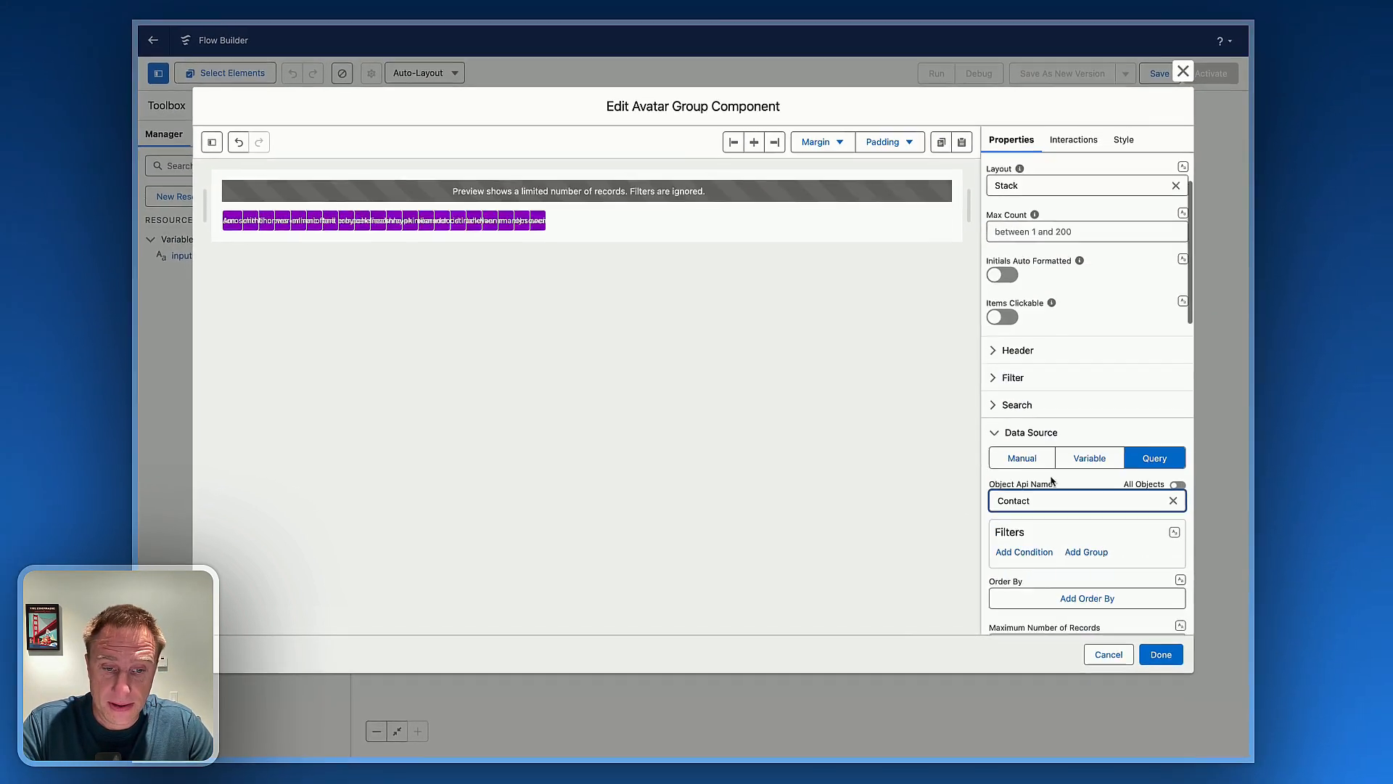
Add a filter condition to the contact query: Account ID Equals the mapped Input variable
scroll(1051, 485, "down", 2)
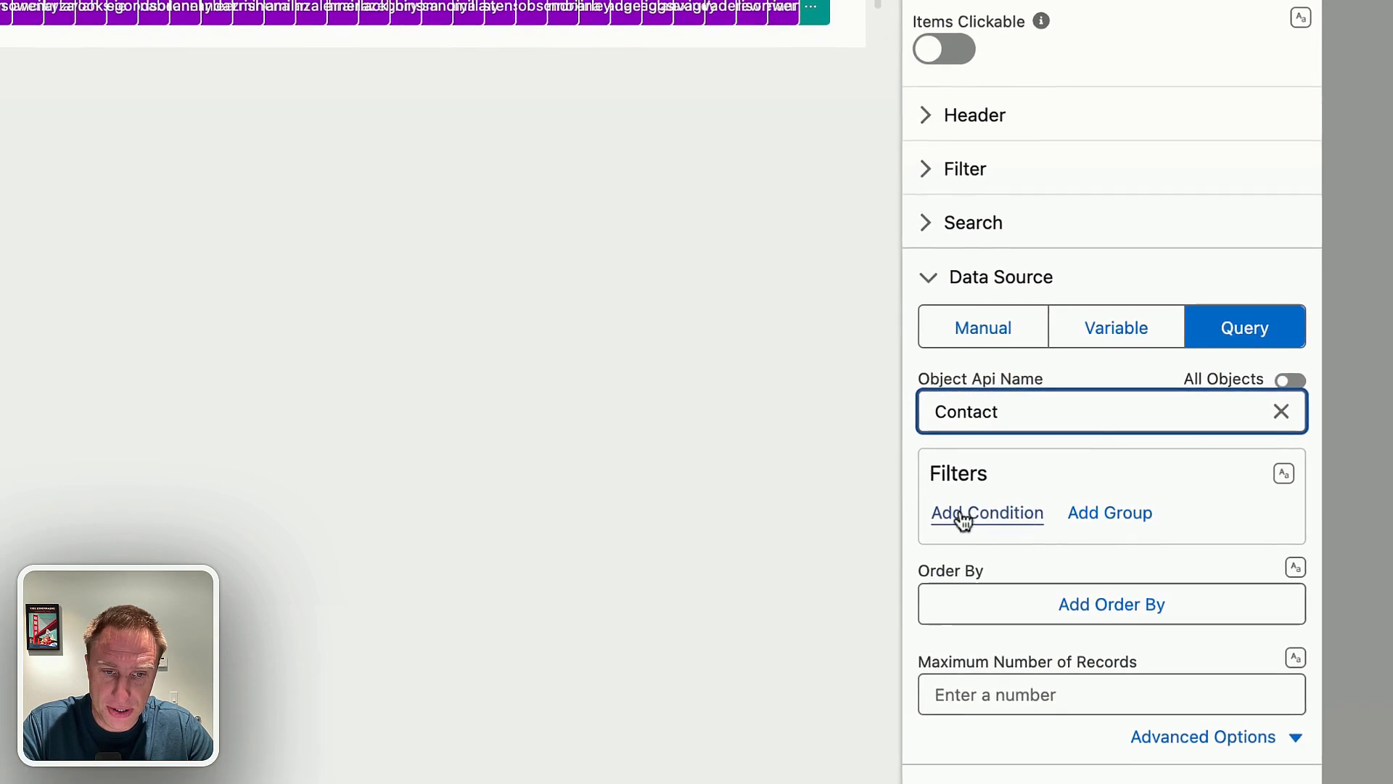
left_click(964, 520)
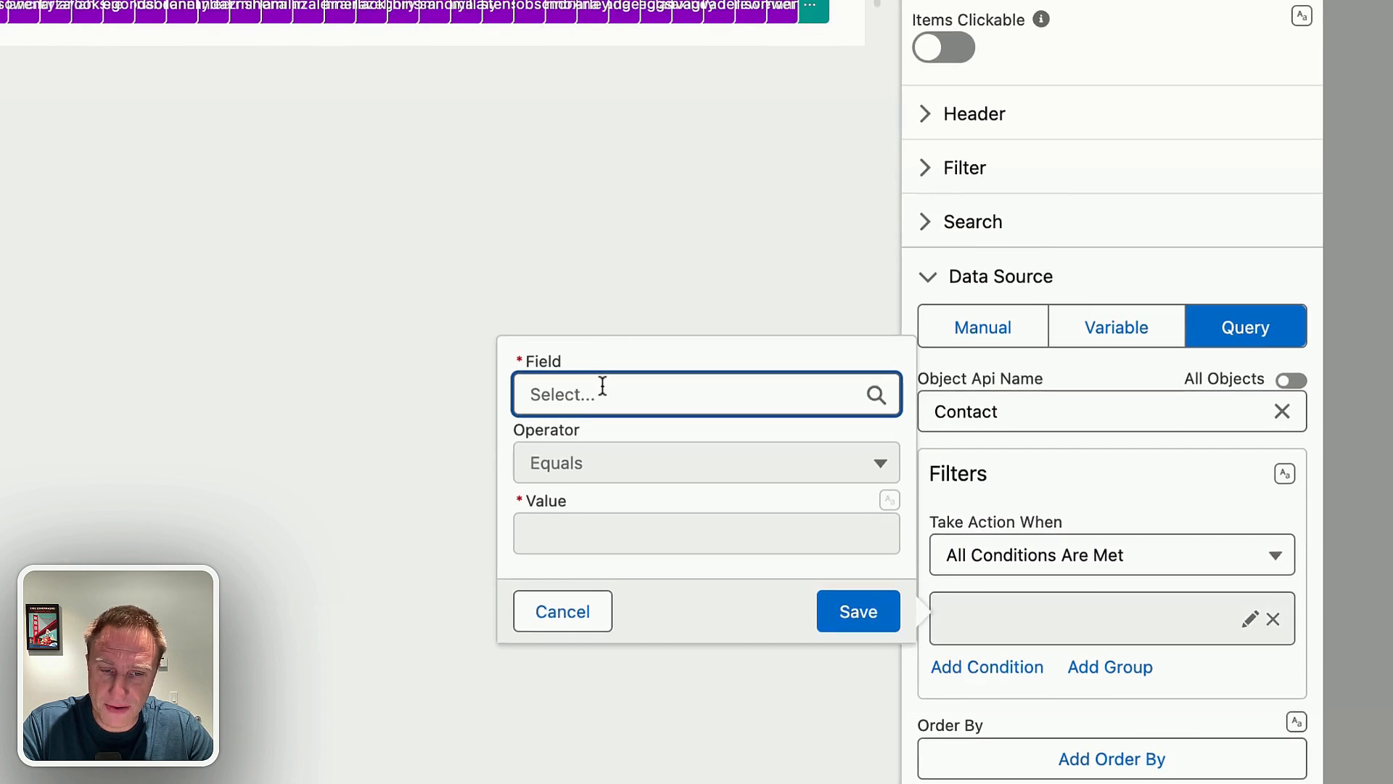
left_click(632, 448)
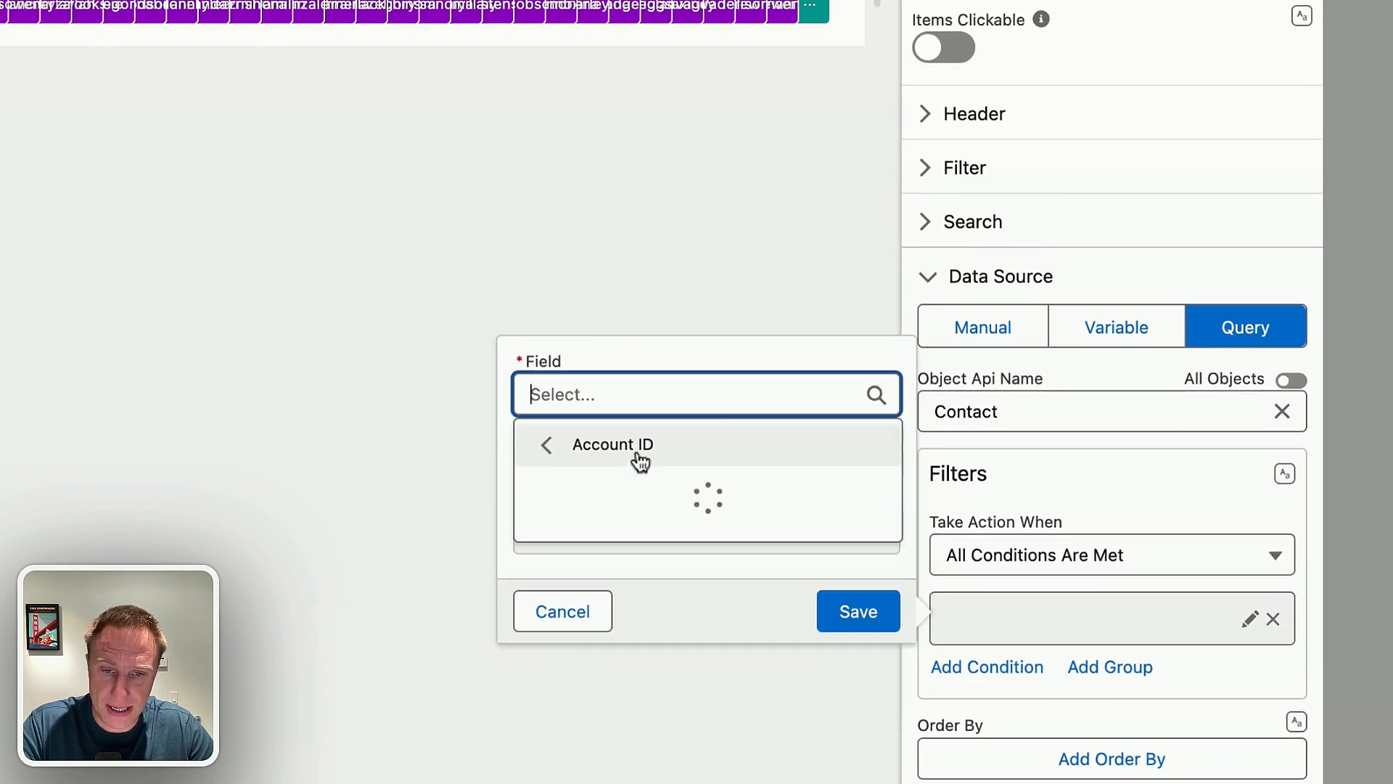
left_click(651, 573)
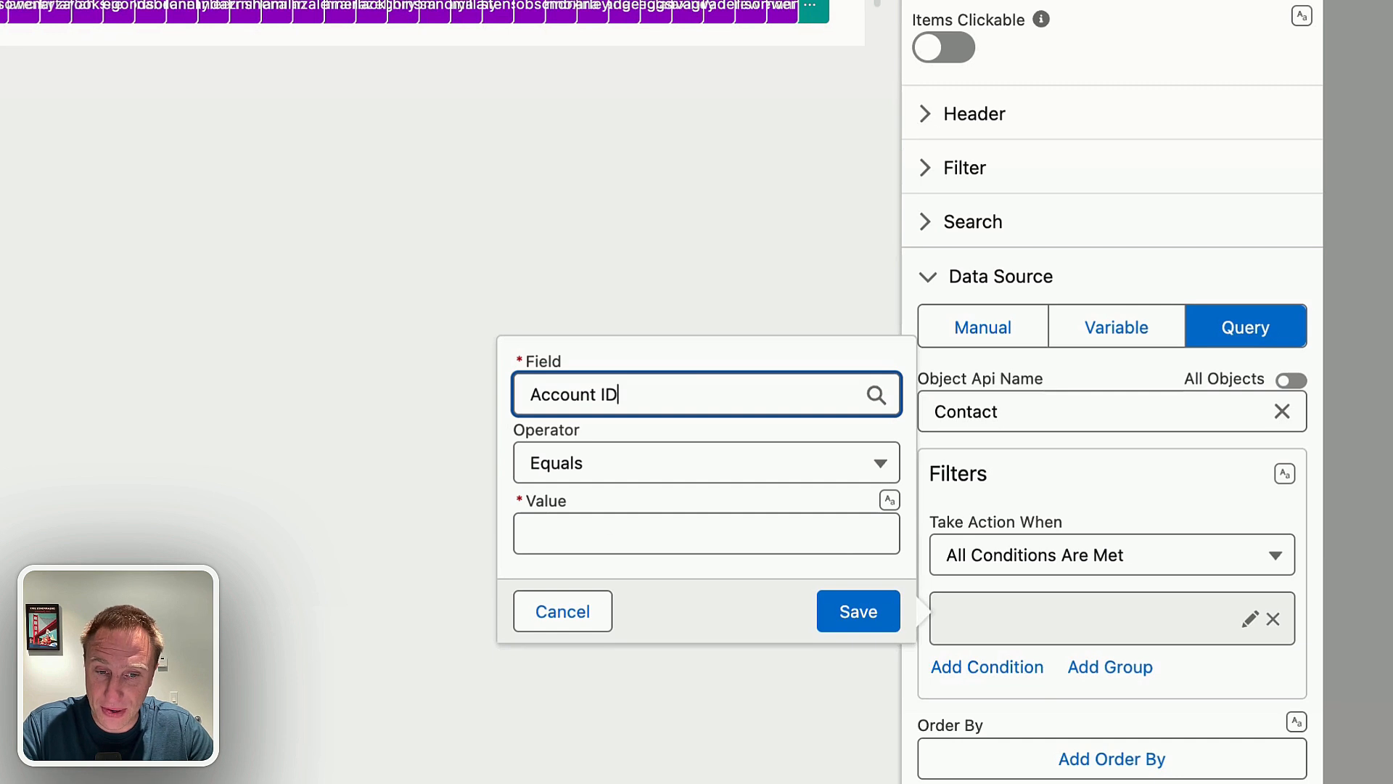
left_click(890, 500)
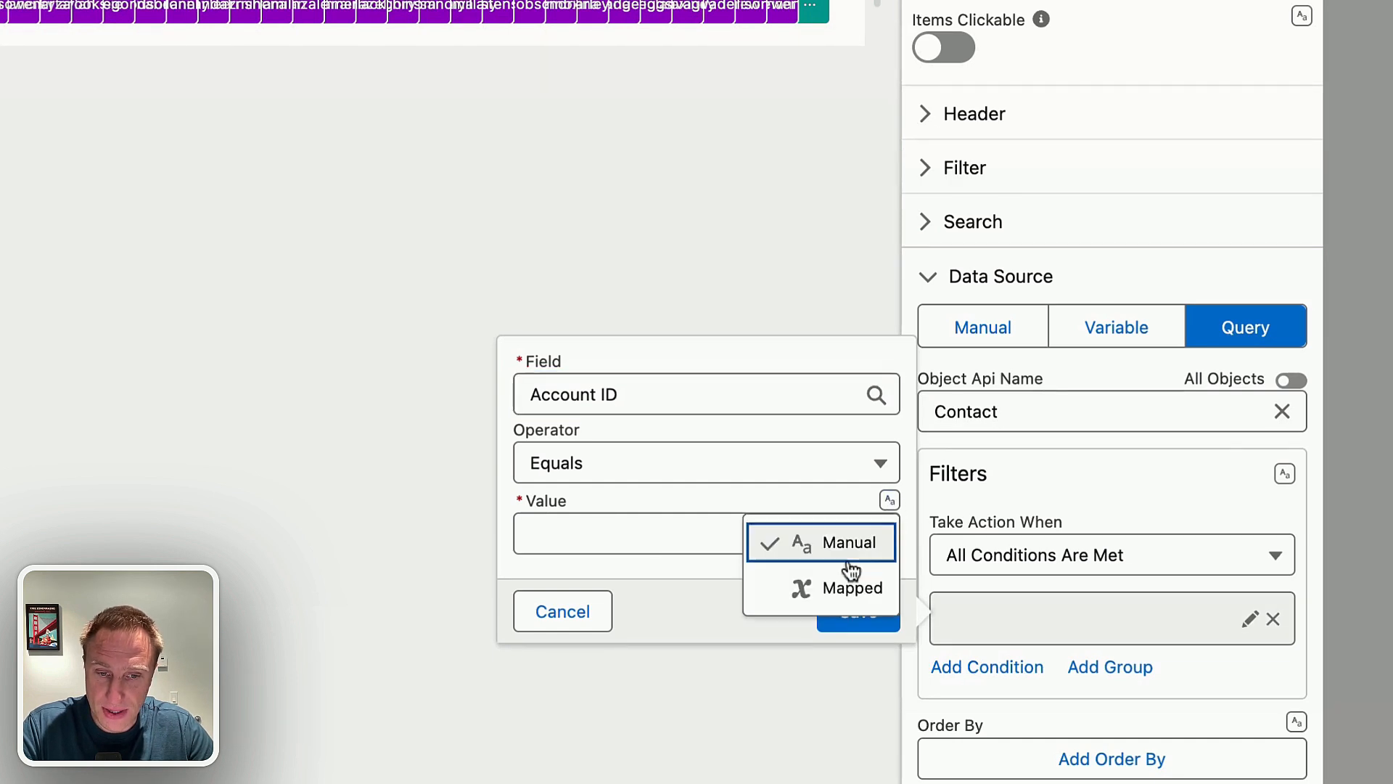
left_click(832, 589)
left_click(662, 532)
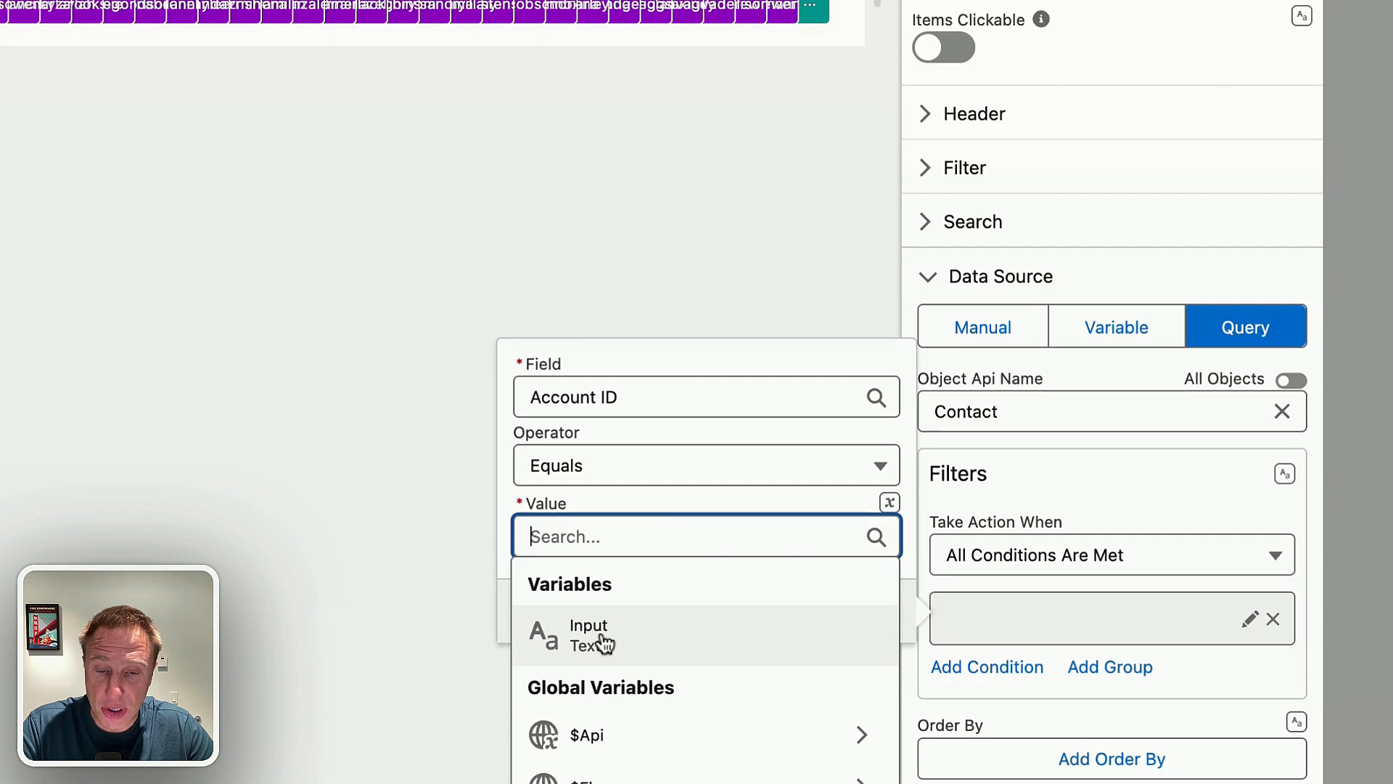
left_click(599, 638)
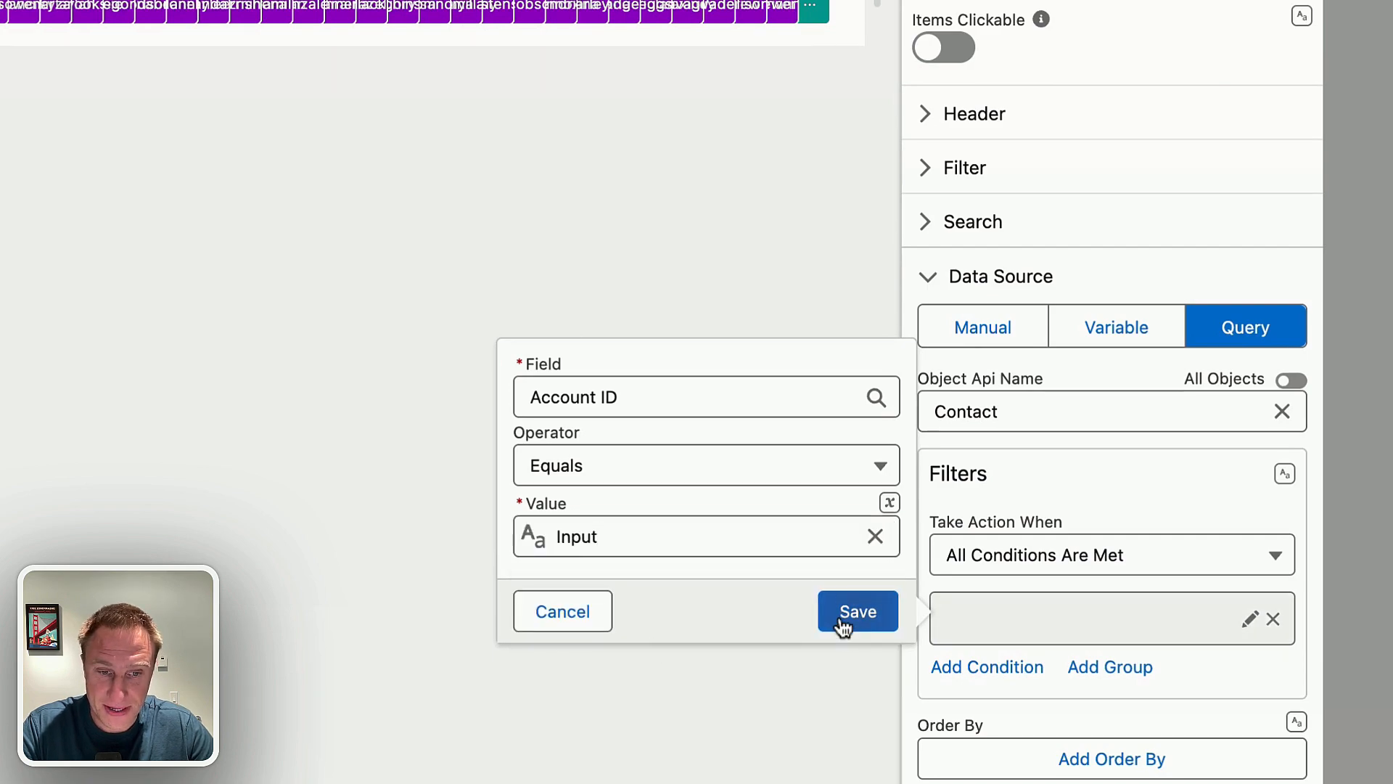
left_click(841, 623)
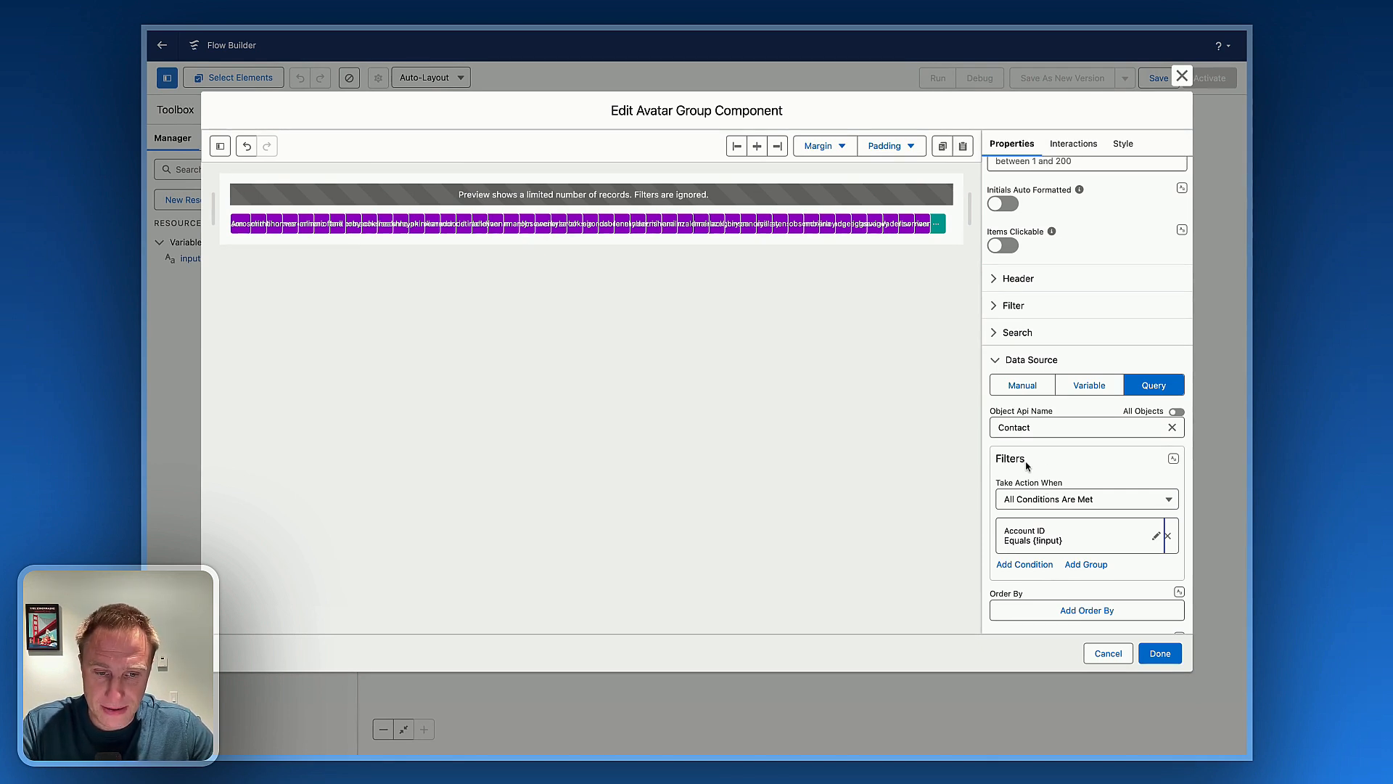
scroll(1025, 468, "down", 1)
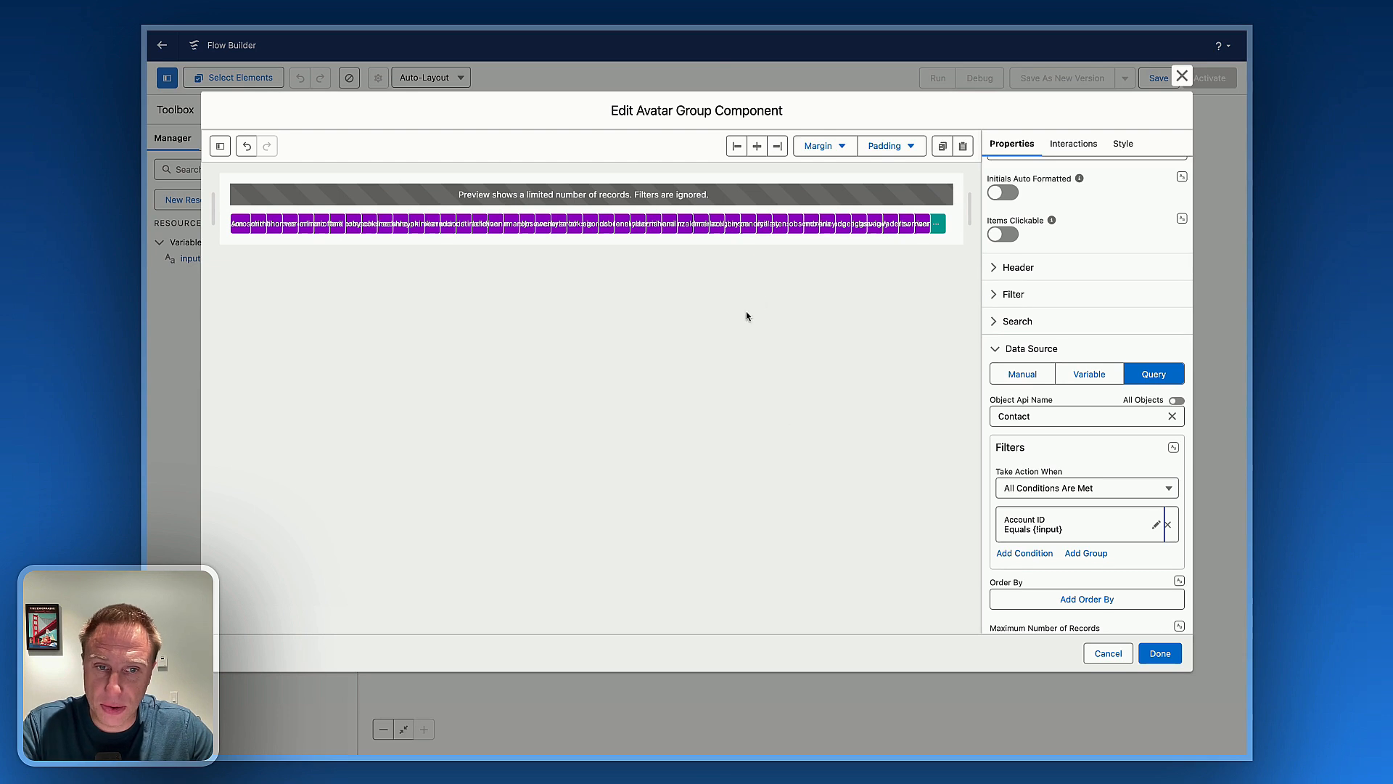
Try the Circle variant on the avatar group and switch it back to Square
scroll(1076, 308, "up", 5)
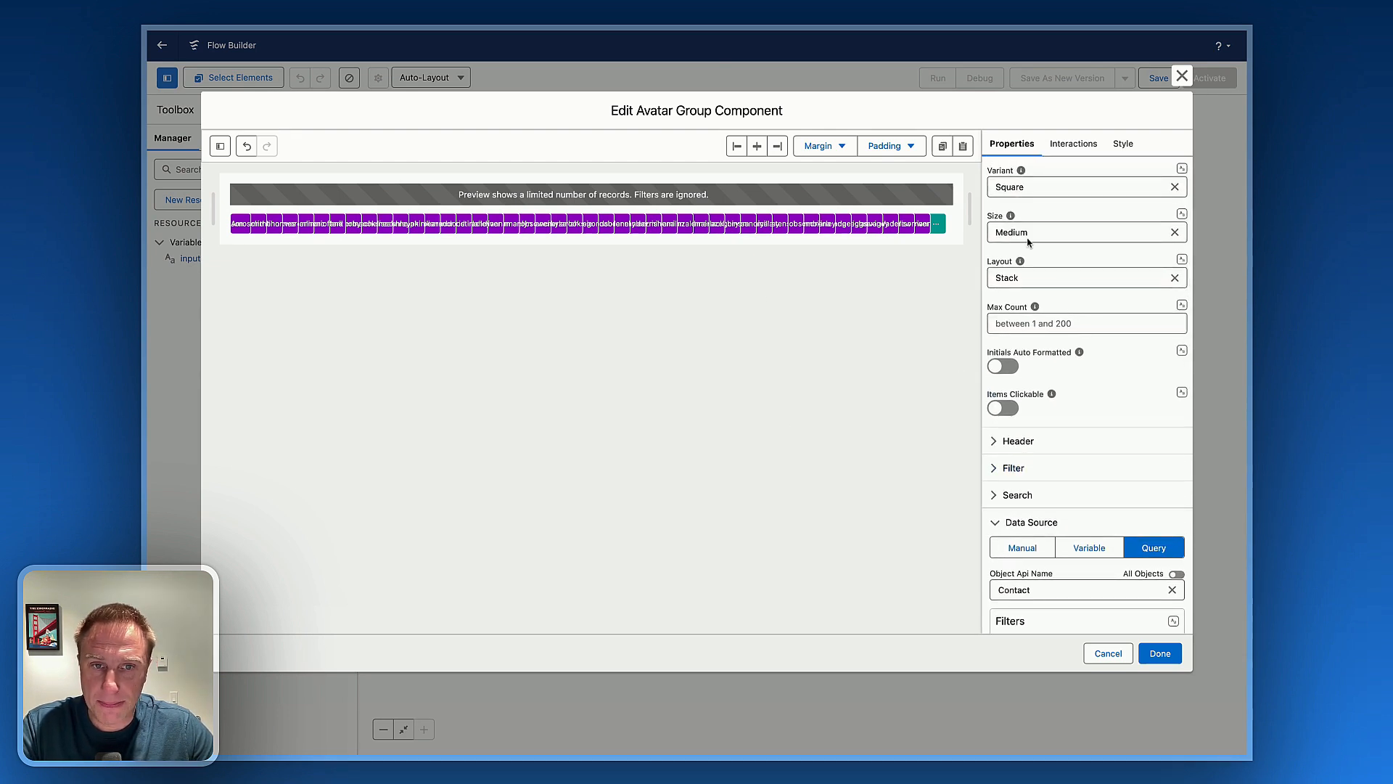
left_click(1048, 188)
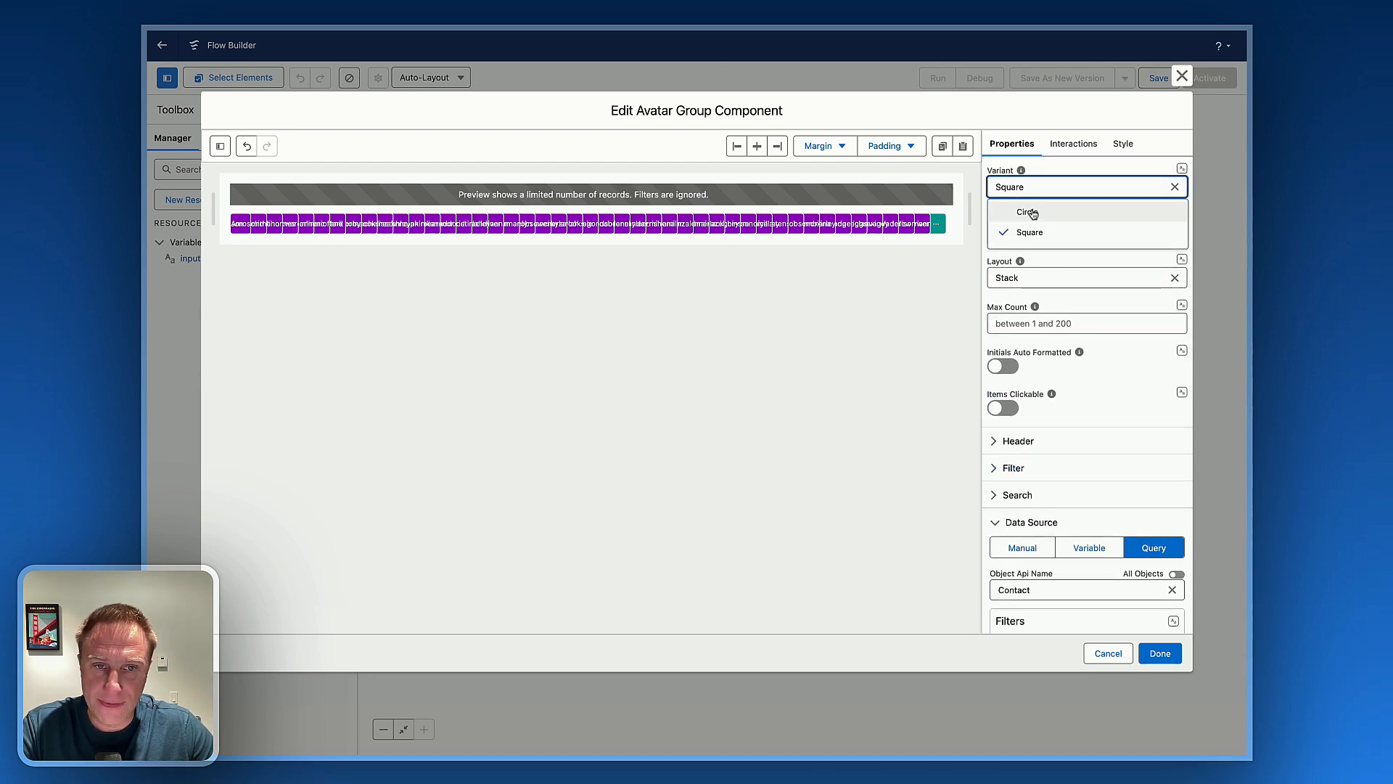
left_click(1031, 215)
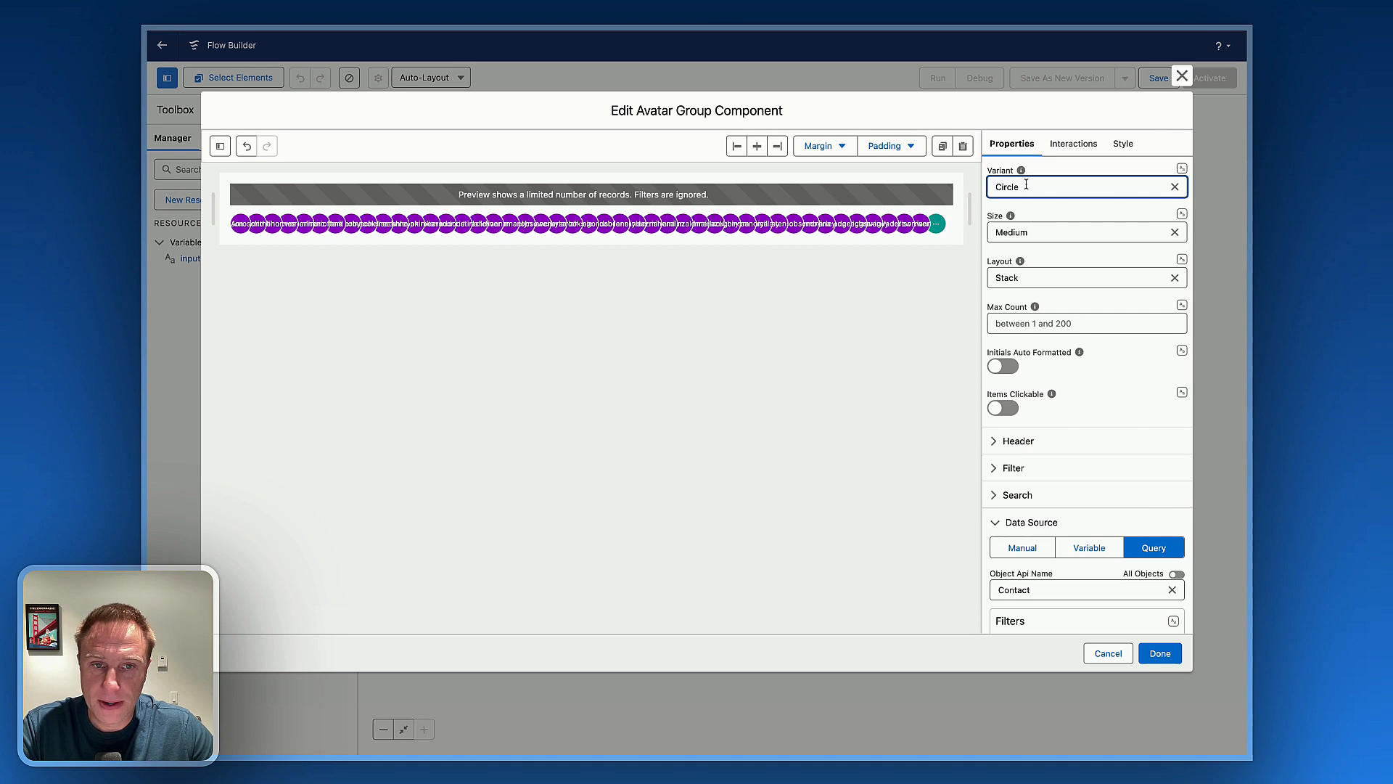
left_click(1026, 192)
left_click(1024, 240)
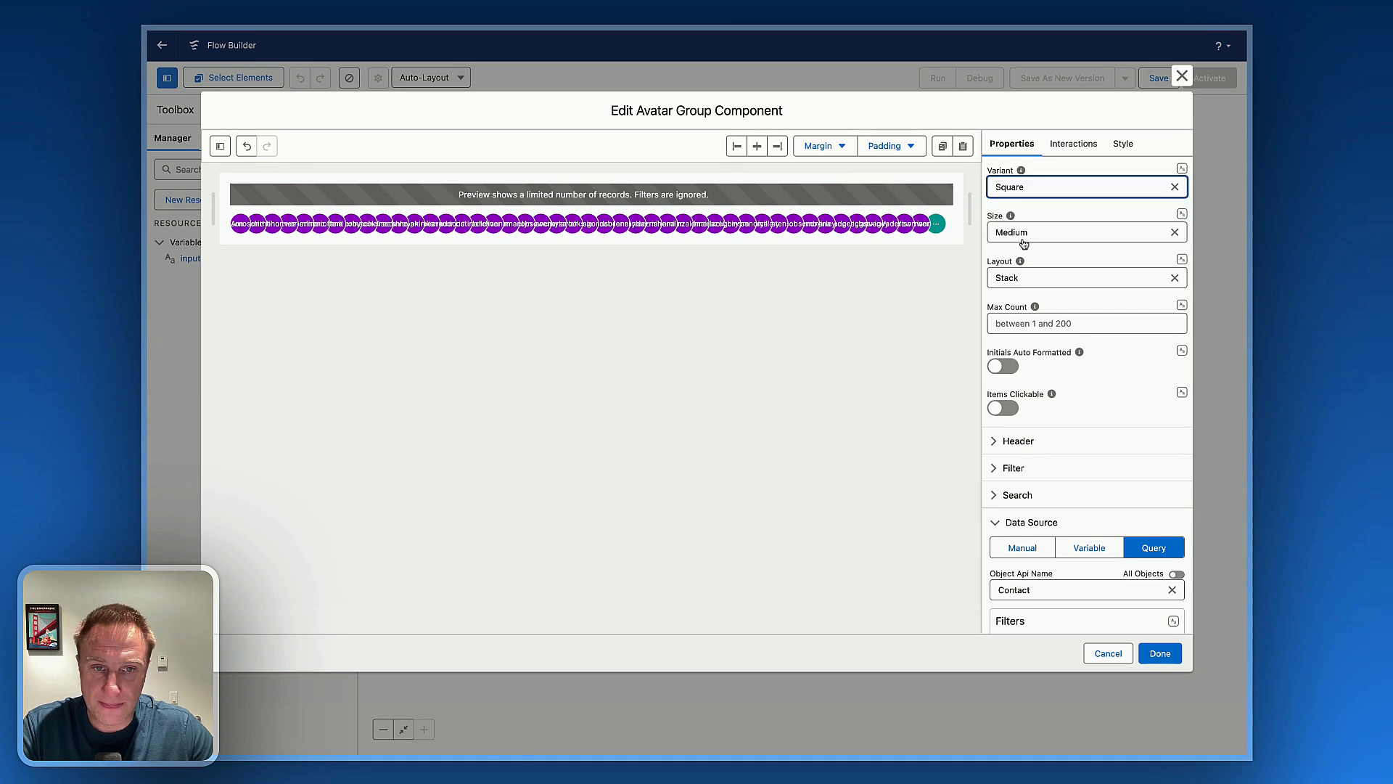
Set the avatar group's variant to Circle and its size to Large
left_click(1015, 188)
left_click(1023, 213)
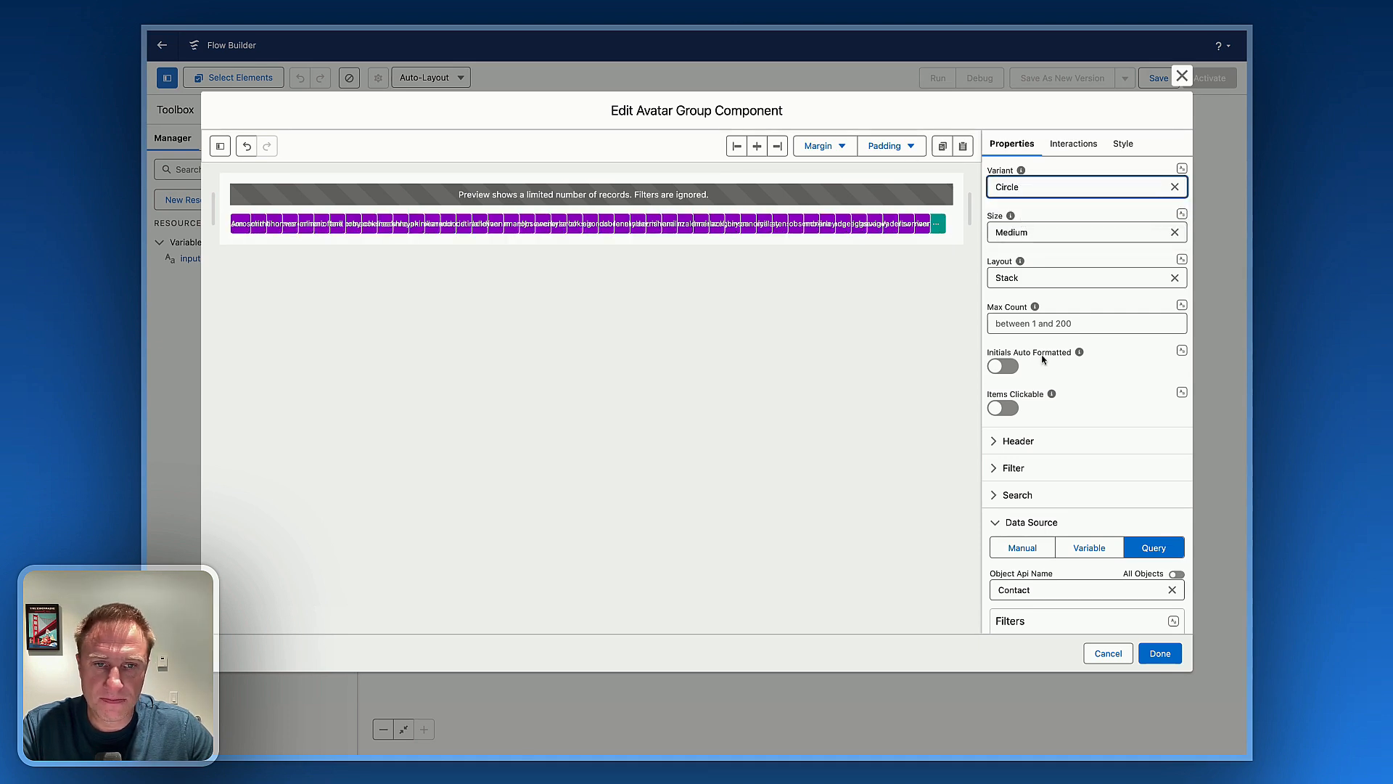
left_click(1026, 234)
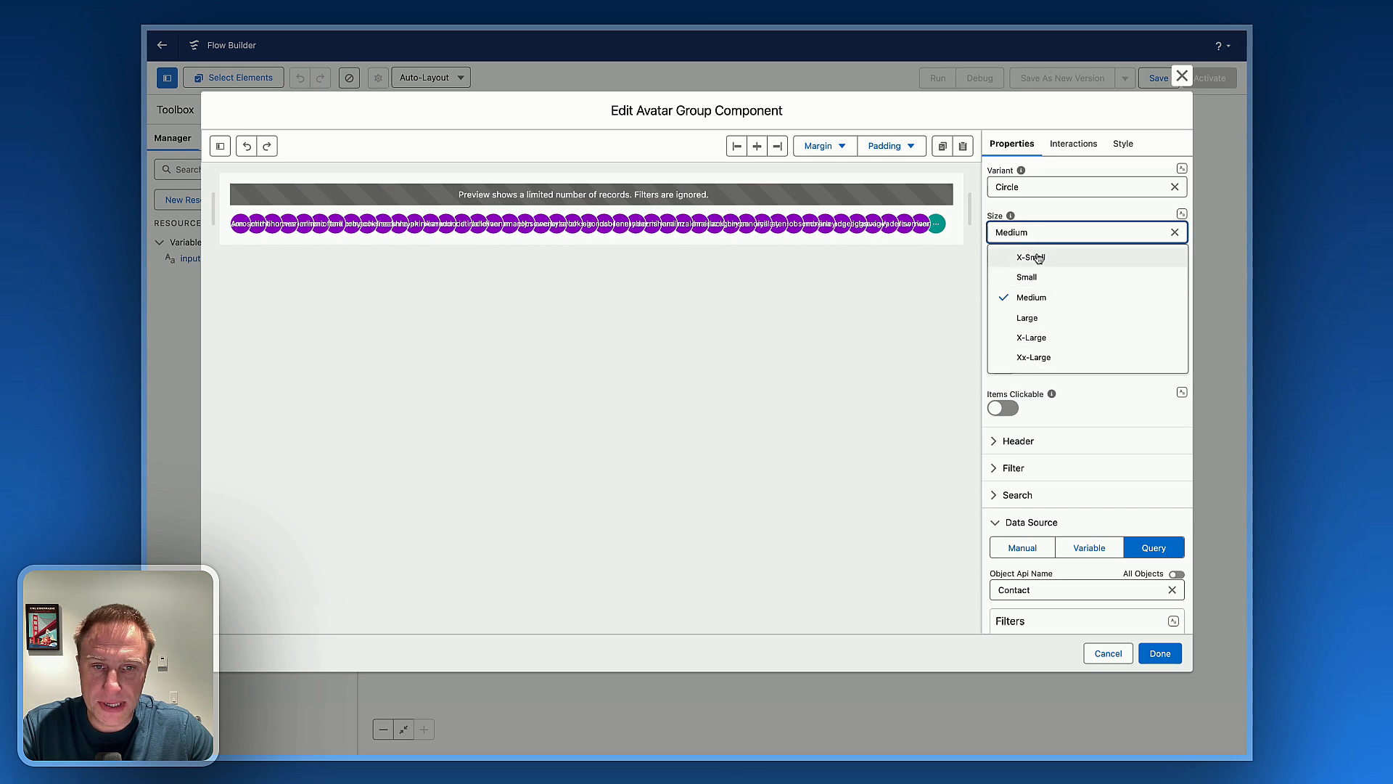
left_click(1029, 317)
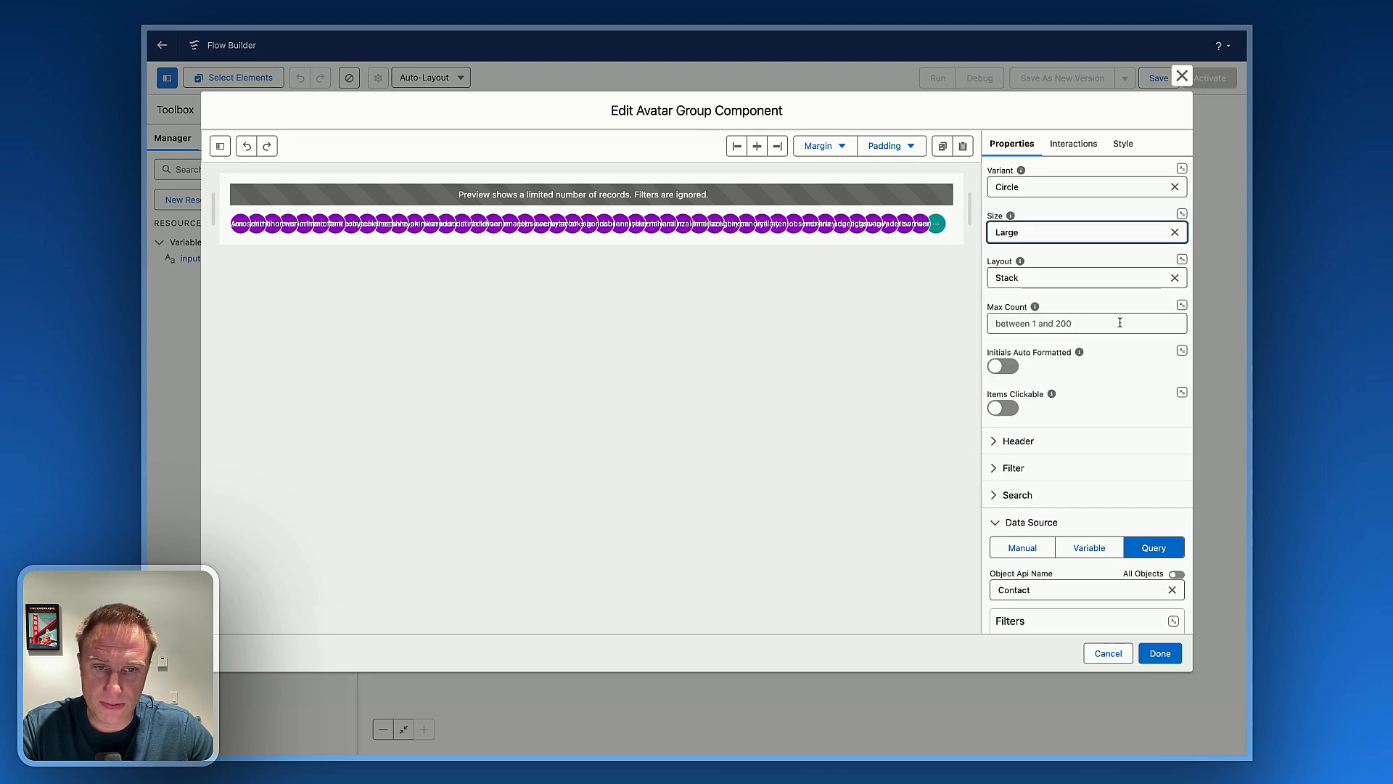
Try the Grid layout for the avatar group and browse the overflow contacts in the preview
left_click(1005, 272)
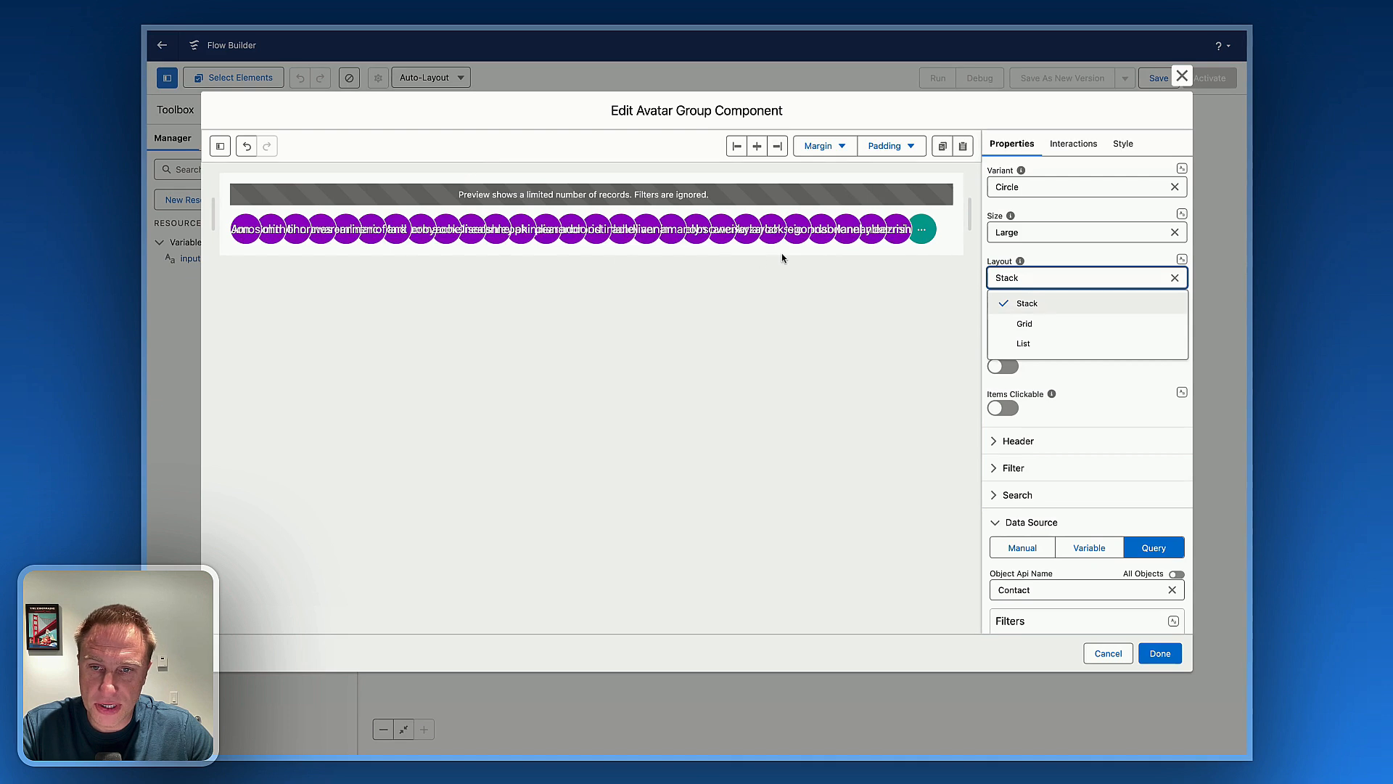
left_click(1060, 324)
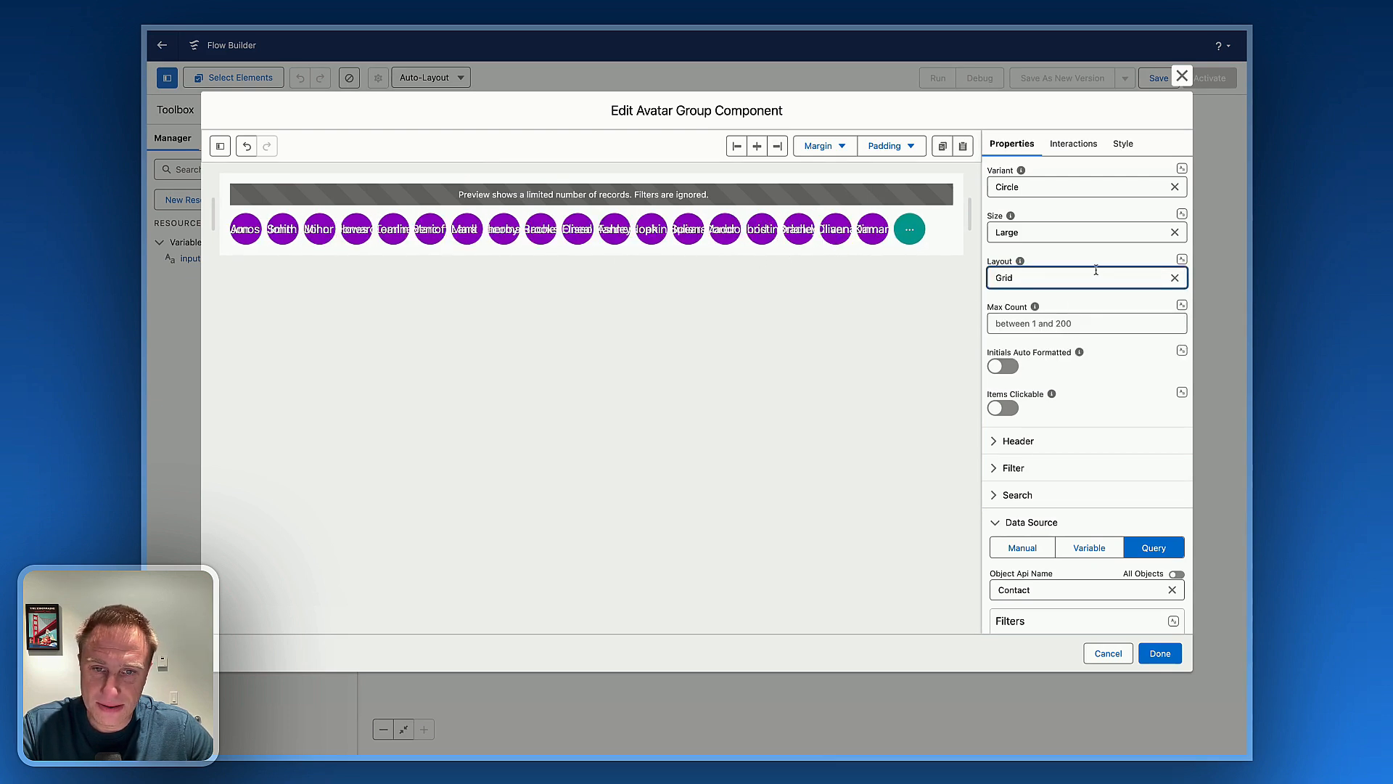
left_click(909, 230)
scroll(932, 320, "down", 10)
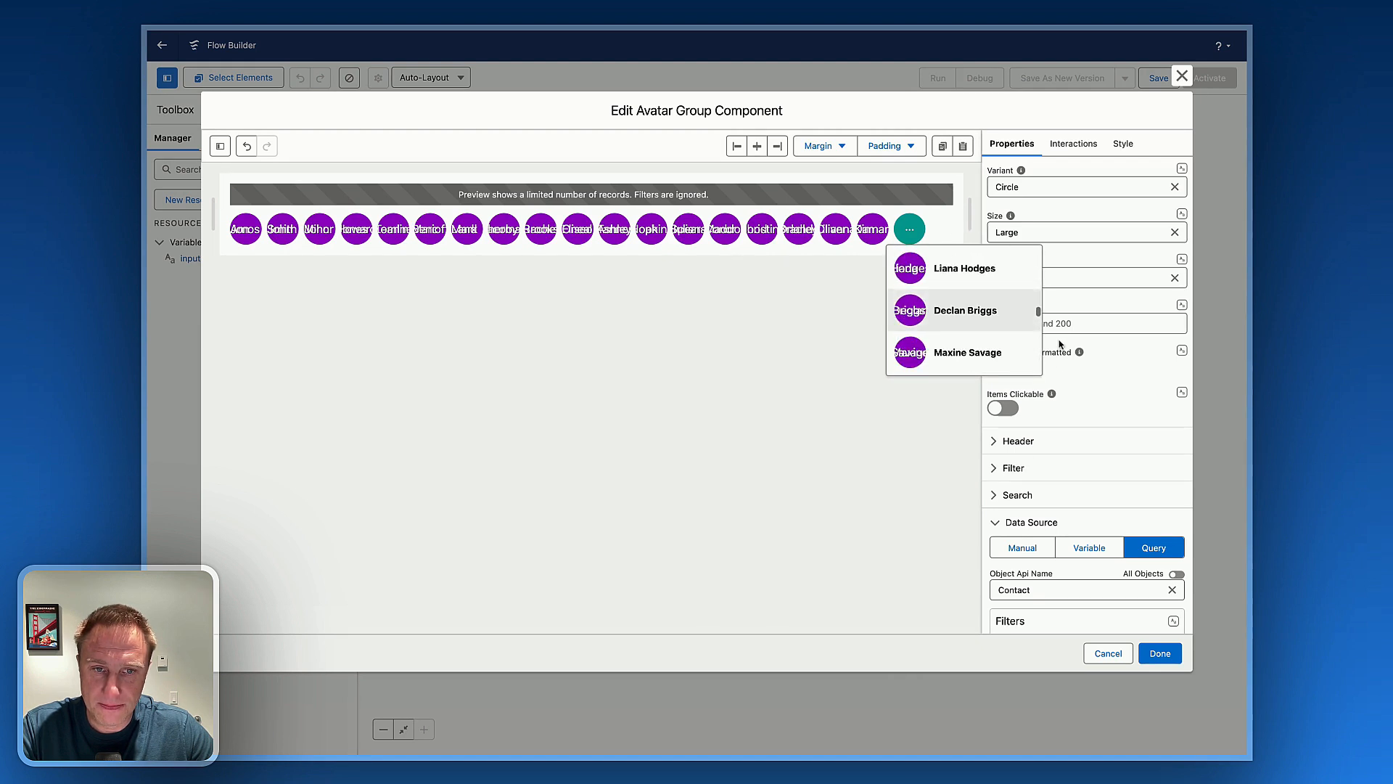
left_click(677, 337)
Set the avatar group's layout to List and enable Initials Auto Formatted
left_click(1070, 287)
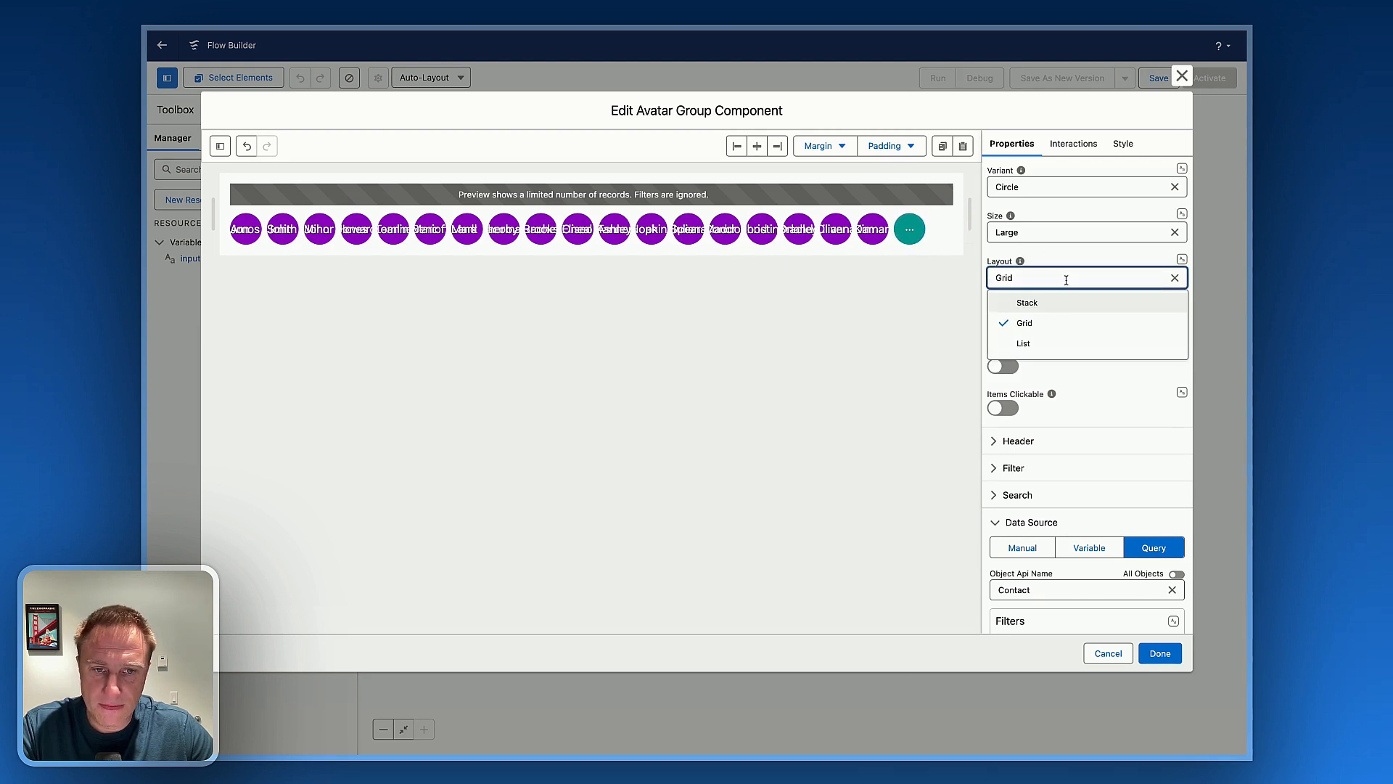
left_click(1044, 343)
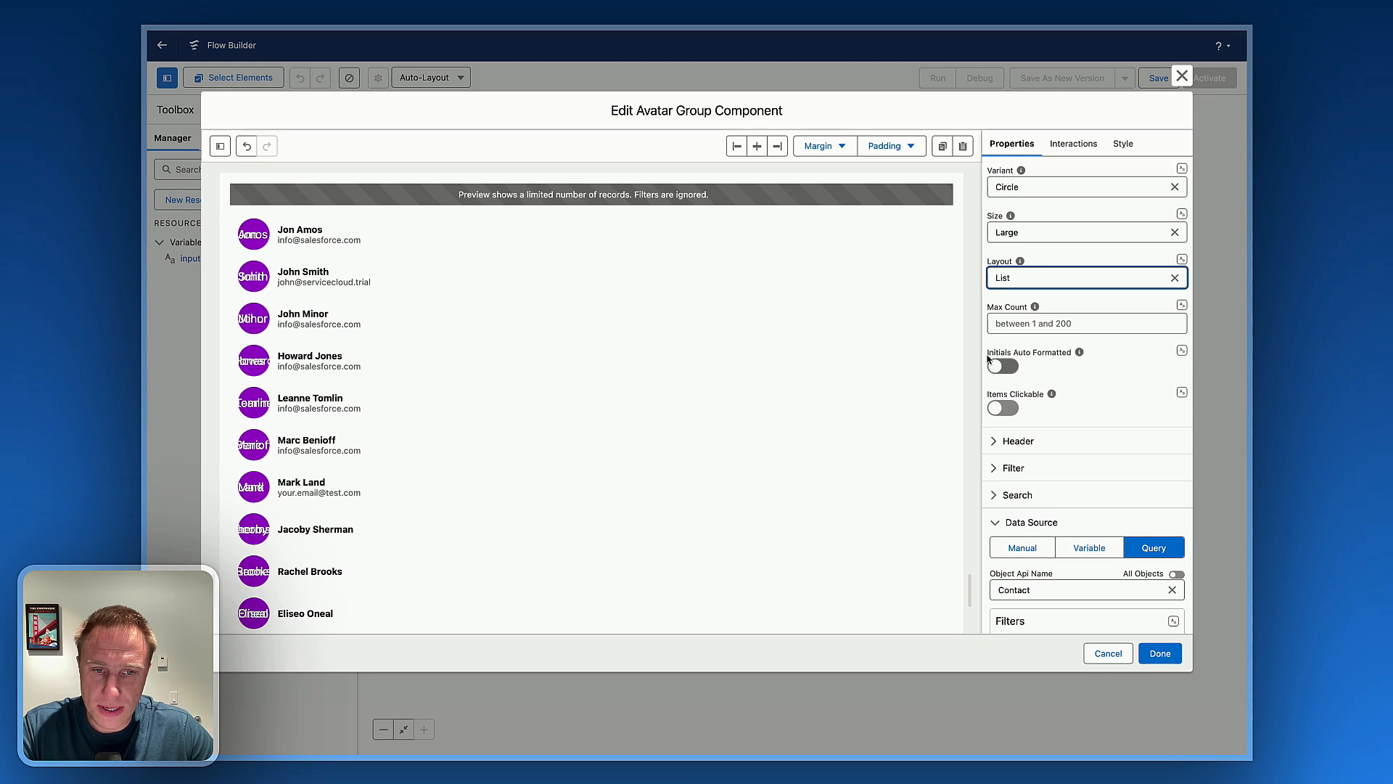
left_click(1004, 369)
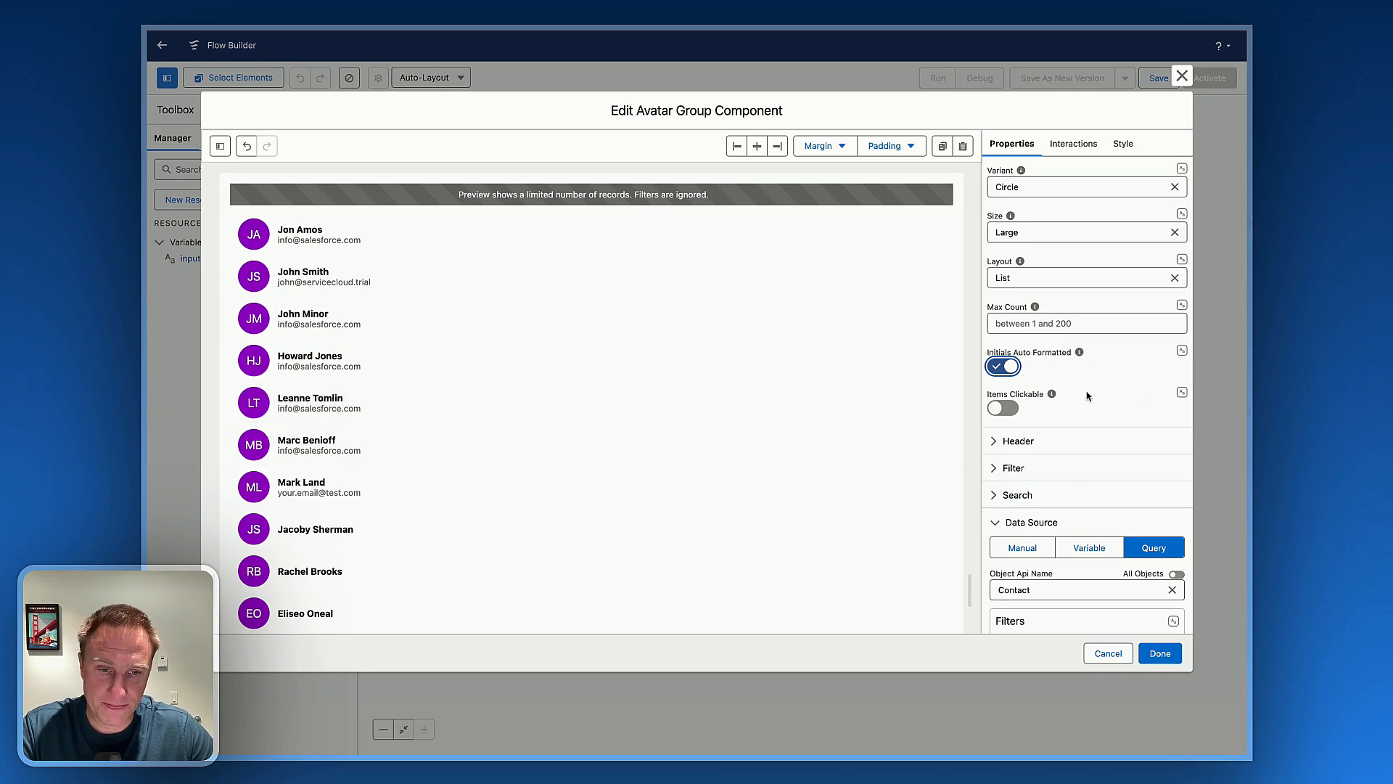
Map the avatar group's Image Source to the Picture URL field and check the contact avatars in the preview
scroll(1058, 445, "down", 3)
scroll(1058, 445, "down", 6)
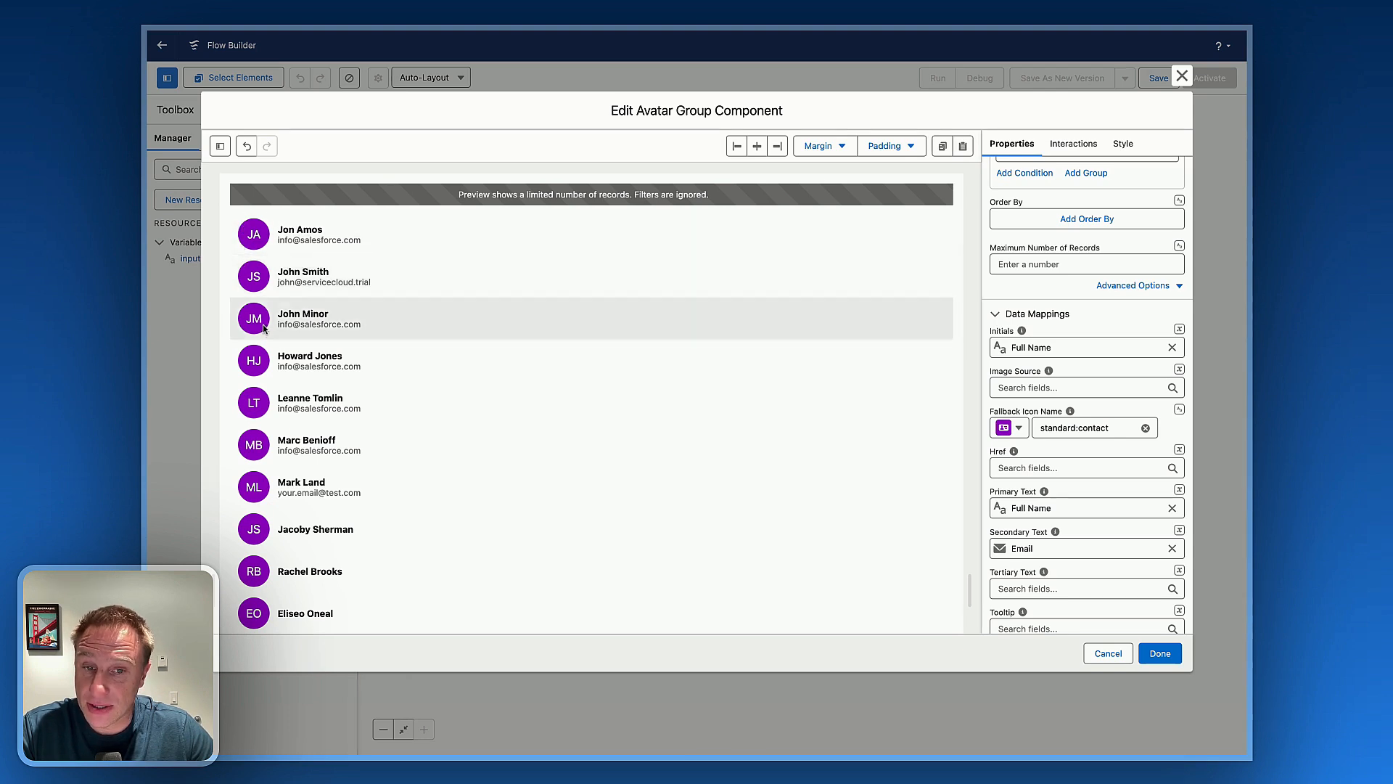
left_click(1031, 393)
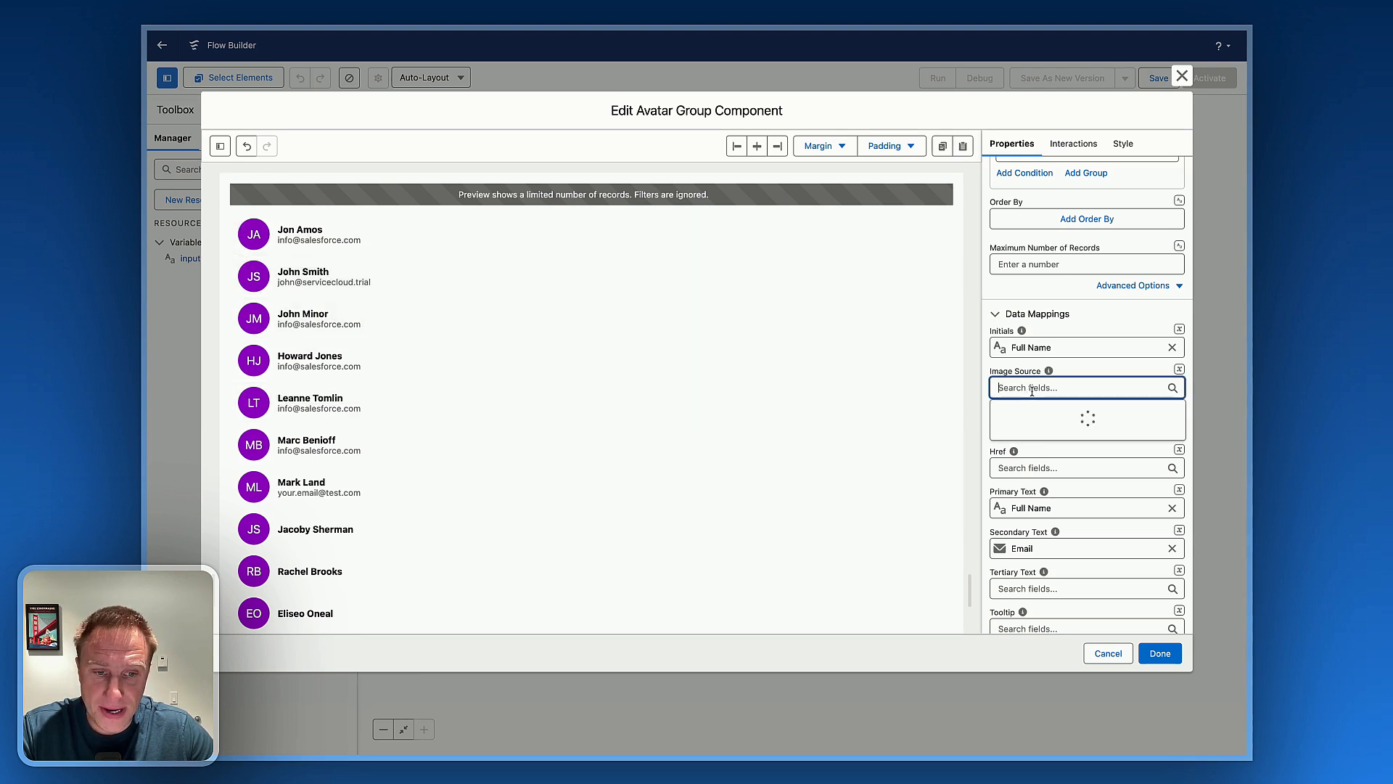
scroll(1086, 479, "down", 5)
scroll(1086, 479, "down", 10)
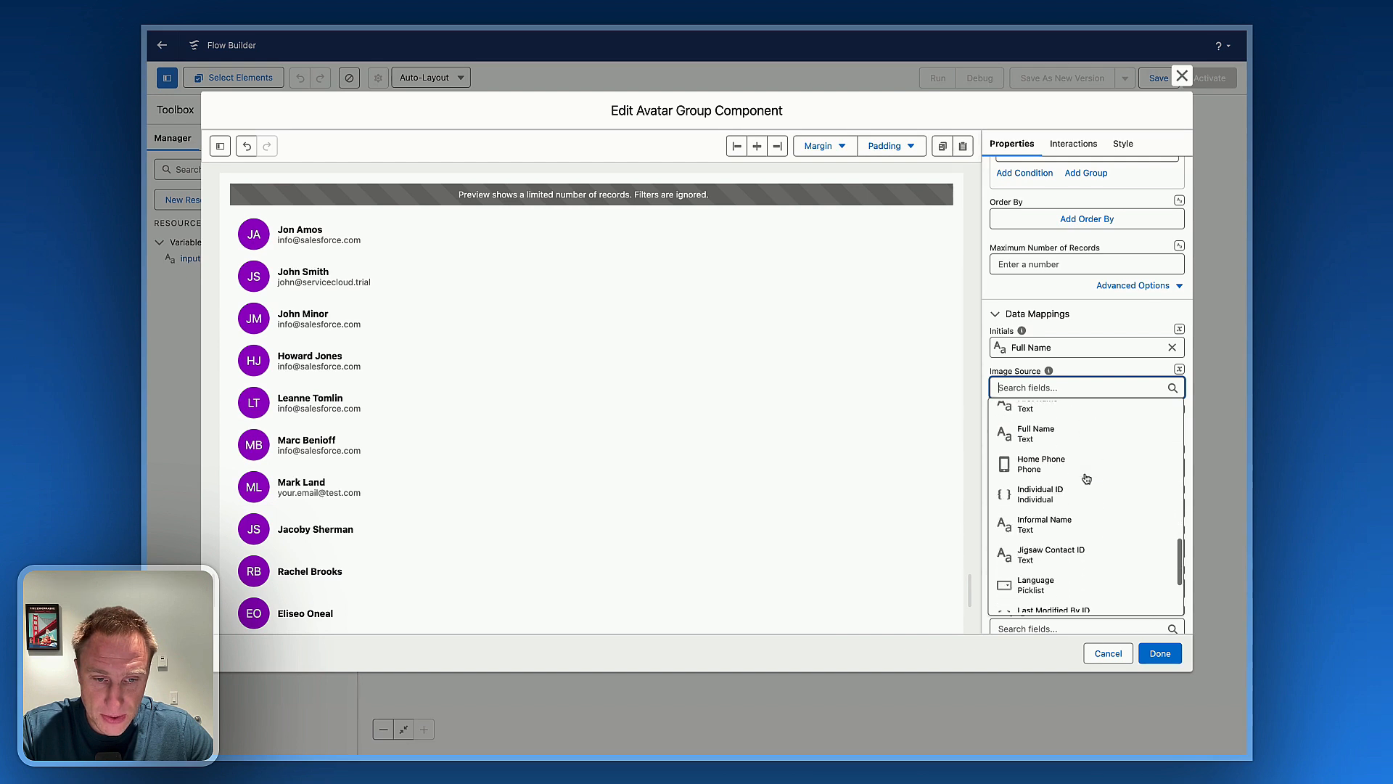
scroll(1064, 492, "down", 10)
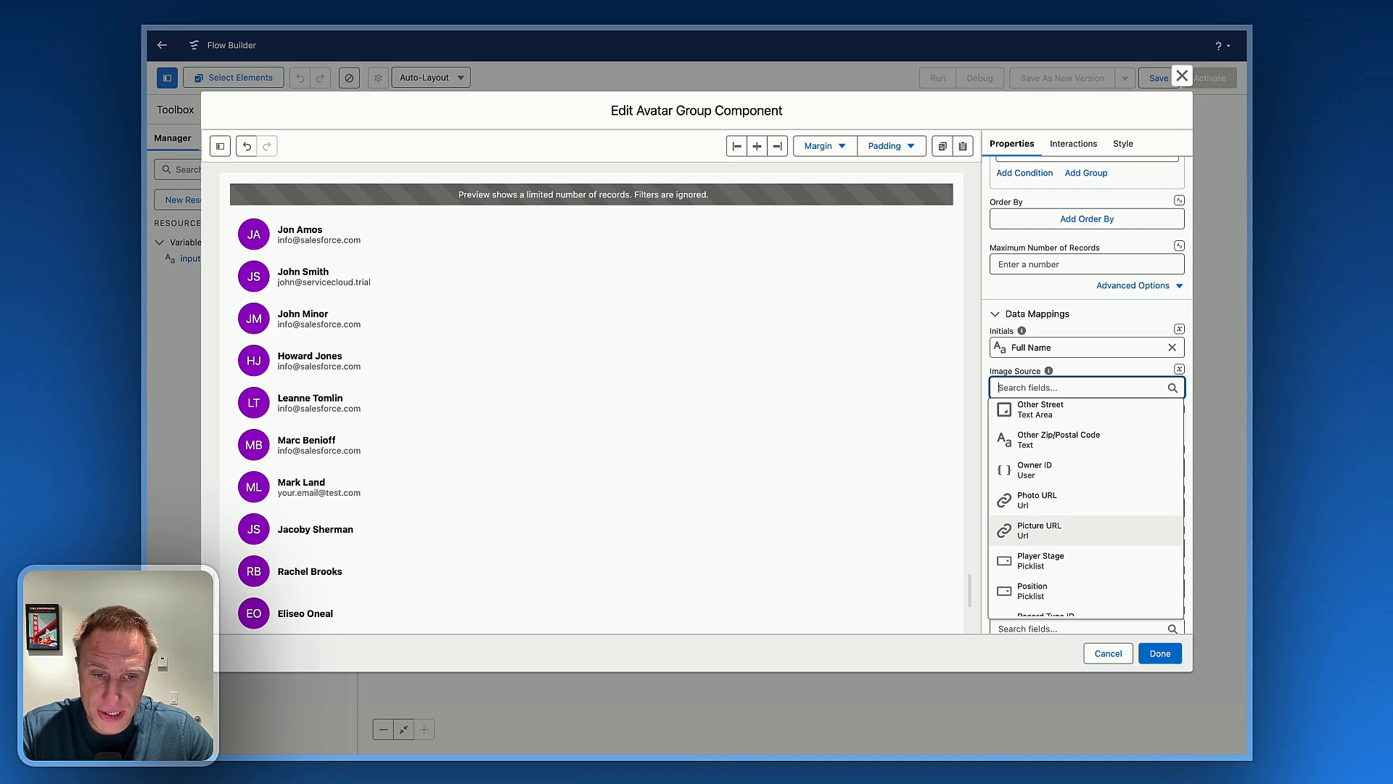
left_click(1039, 530)
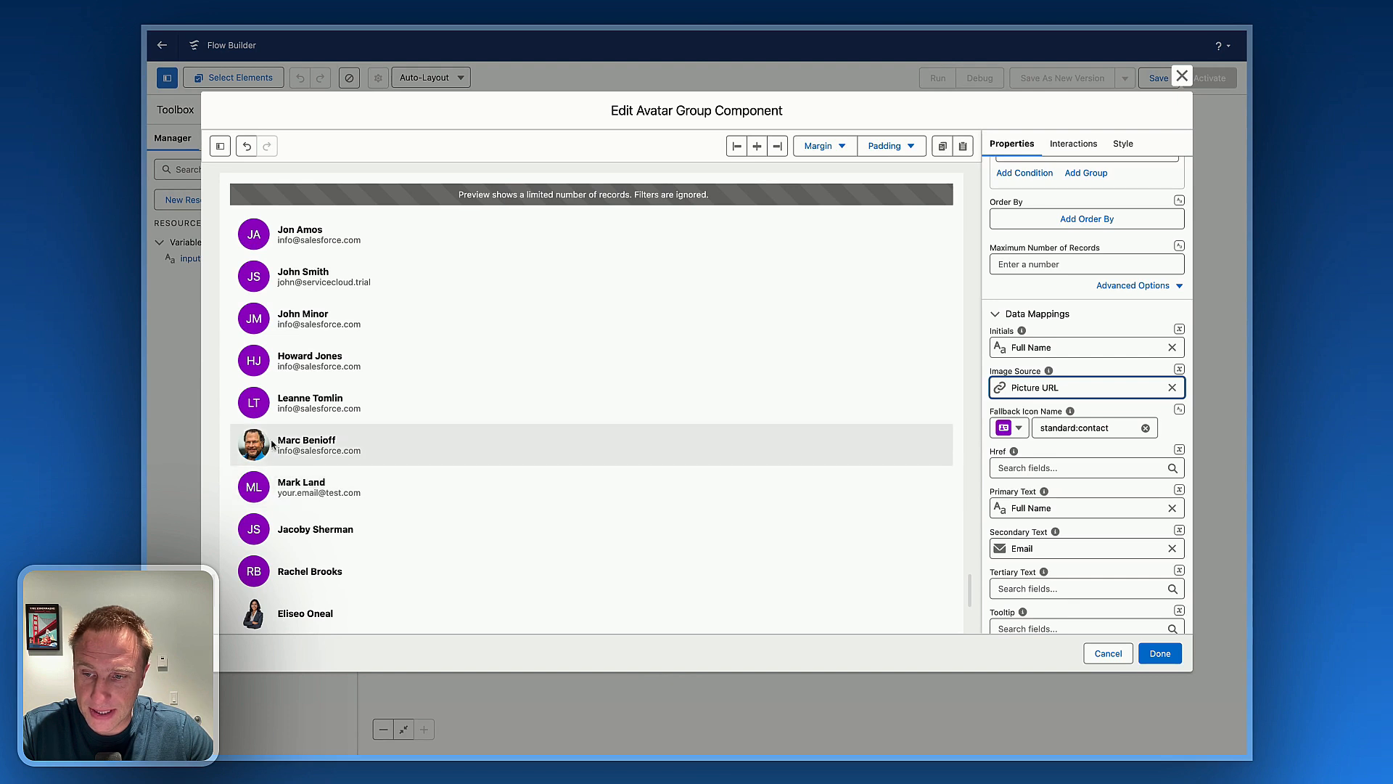
scroll(253, 457, "down", 1)
scroll(253, 457, "down", 3)
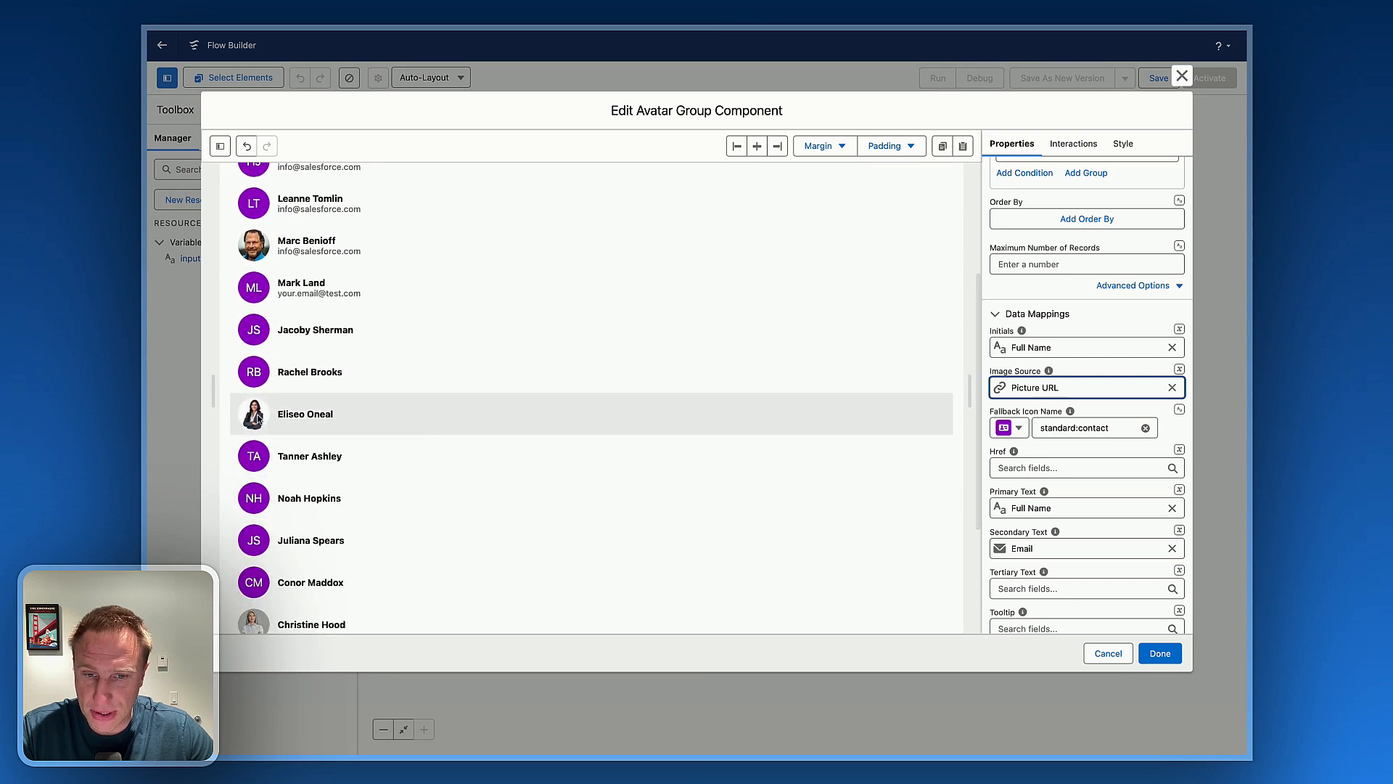
scroll(263, 501, "down", 3)
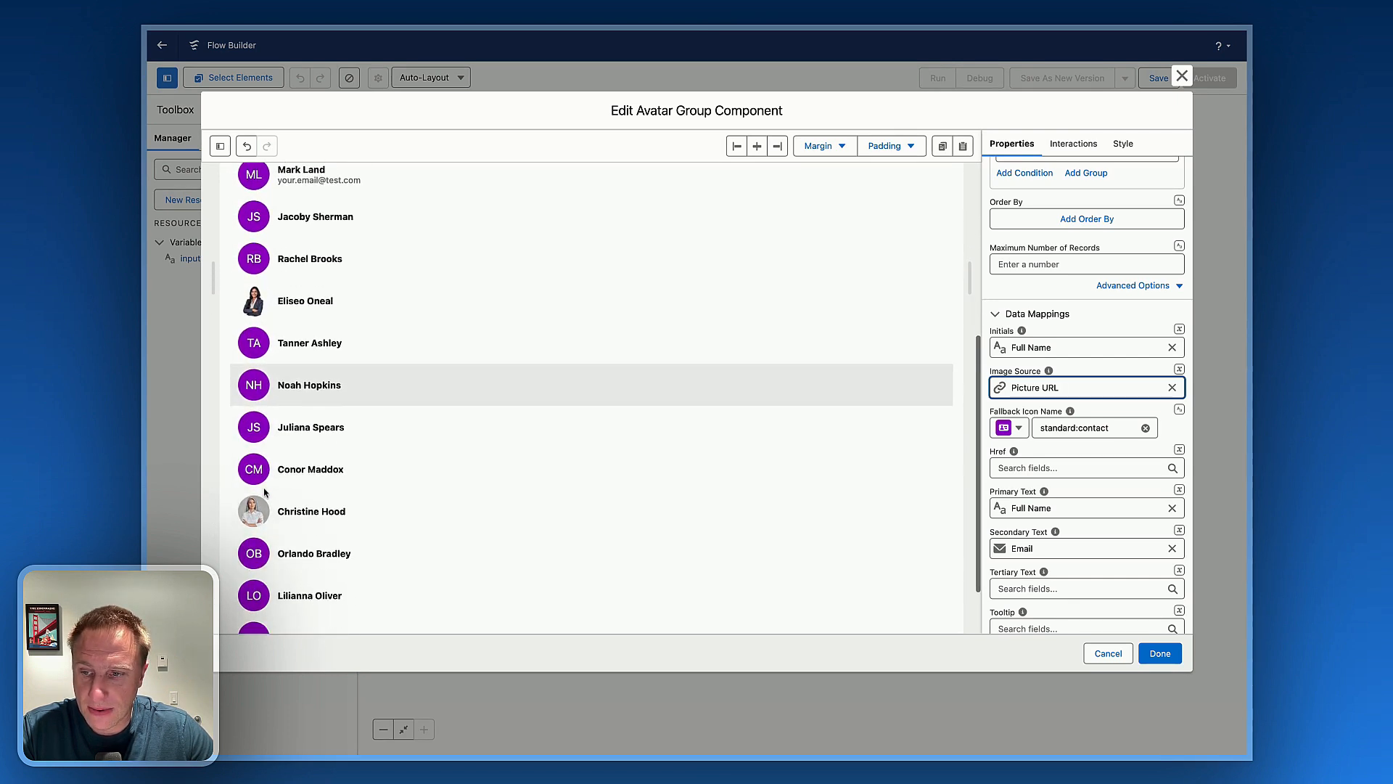
Map the avatar group's Secondary Text to the contact's Title field
scroll(522, 448, "up", 5)
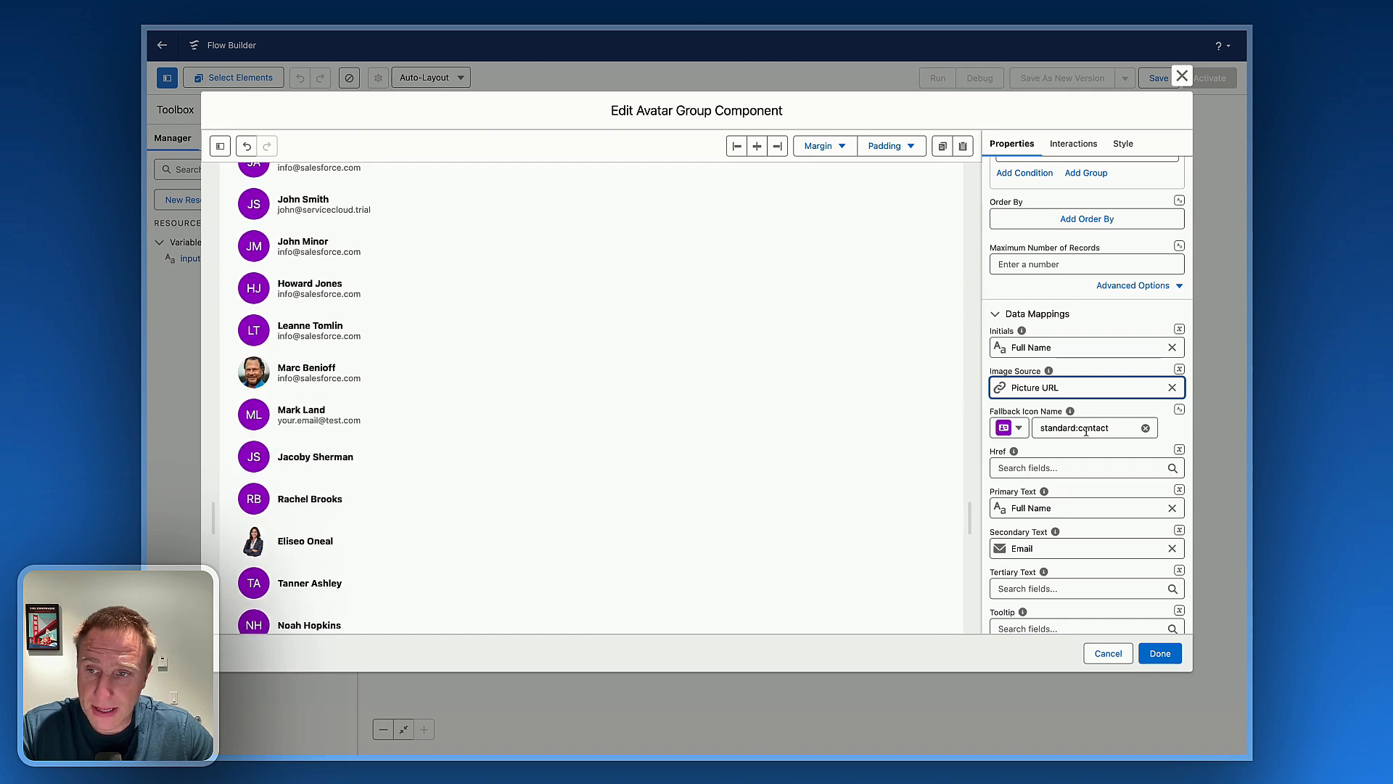
scroll(1083, 431, "up", 1)
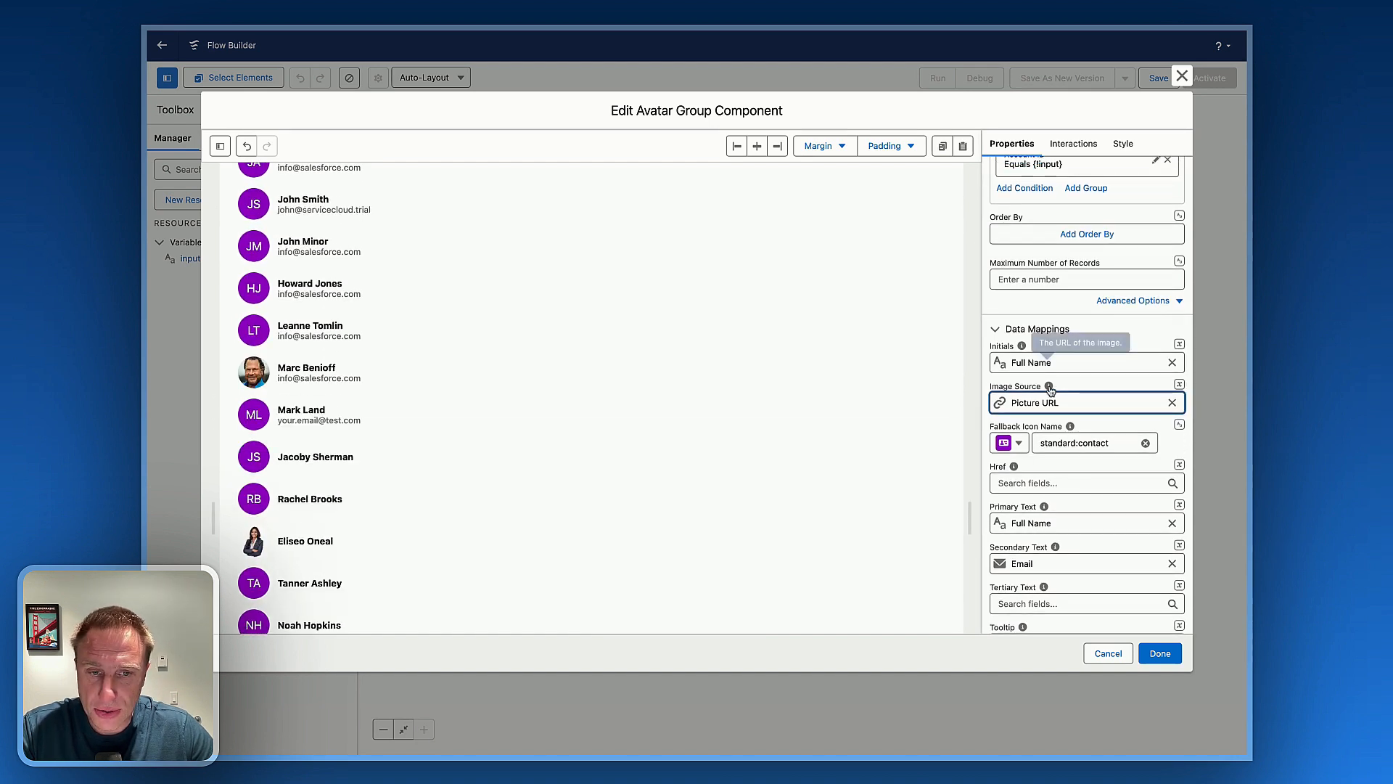
scroll(1036, 424, "down", 2)
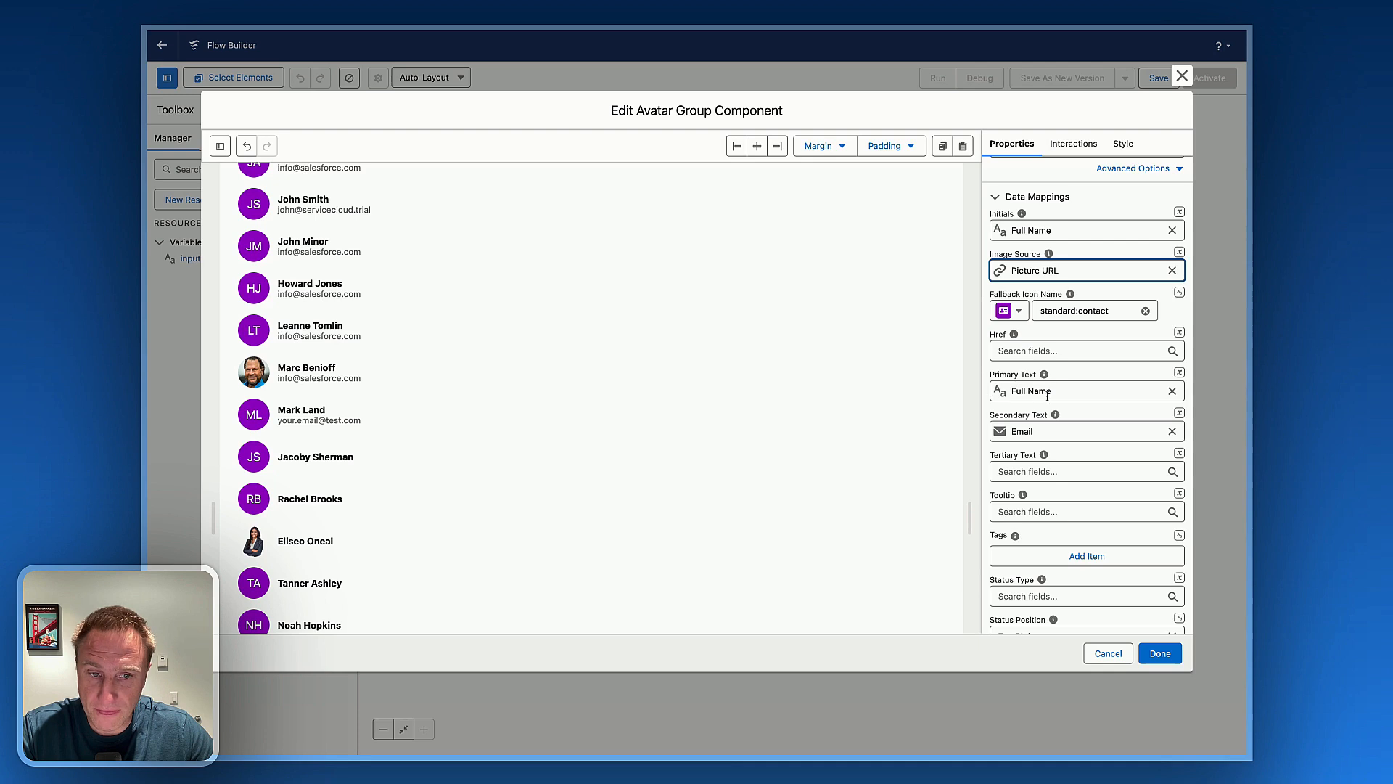
left_click(283, 367)
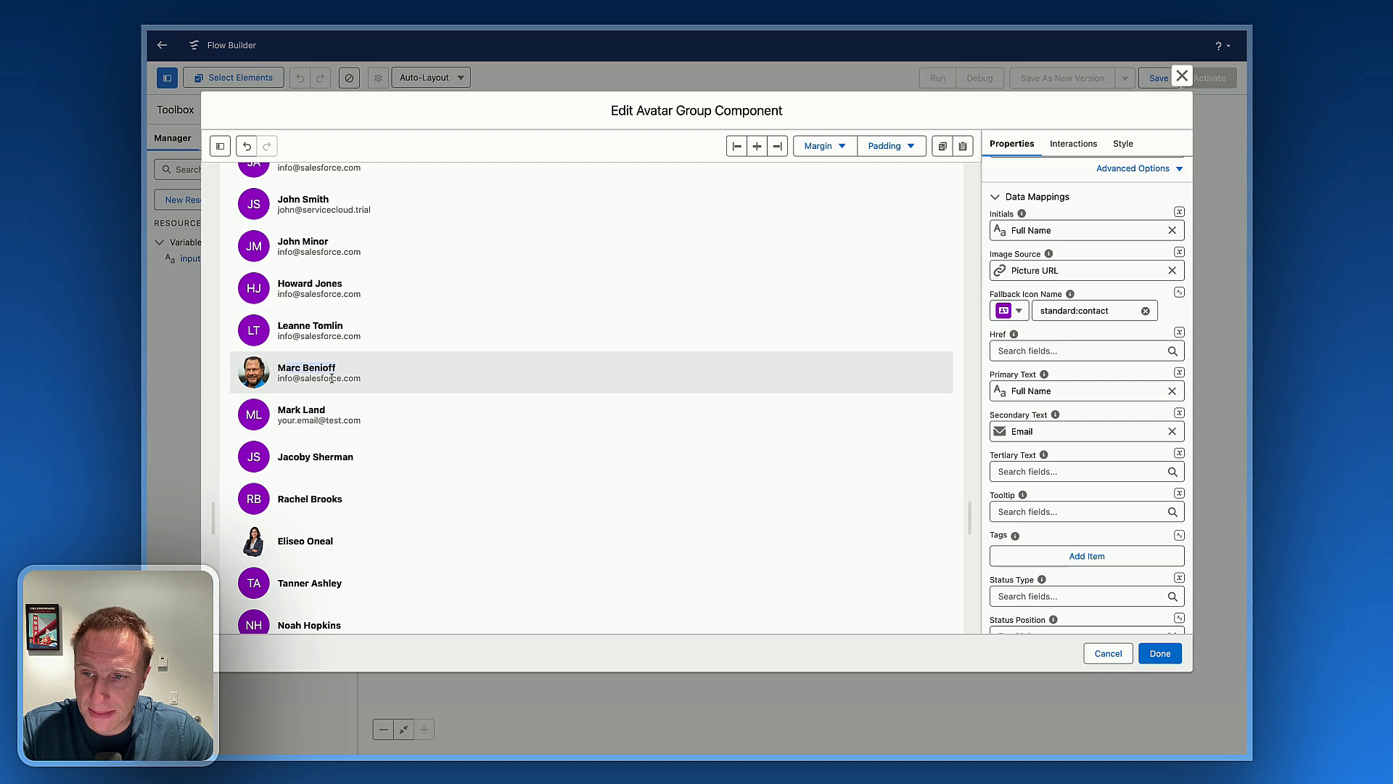
left_click(1025, 433)
scroll(1092, 541, "down", 5)
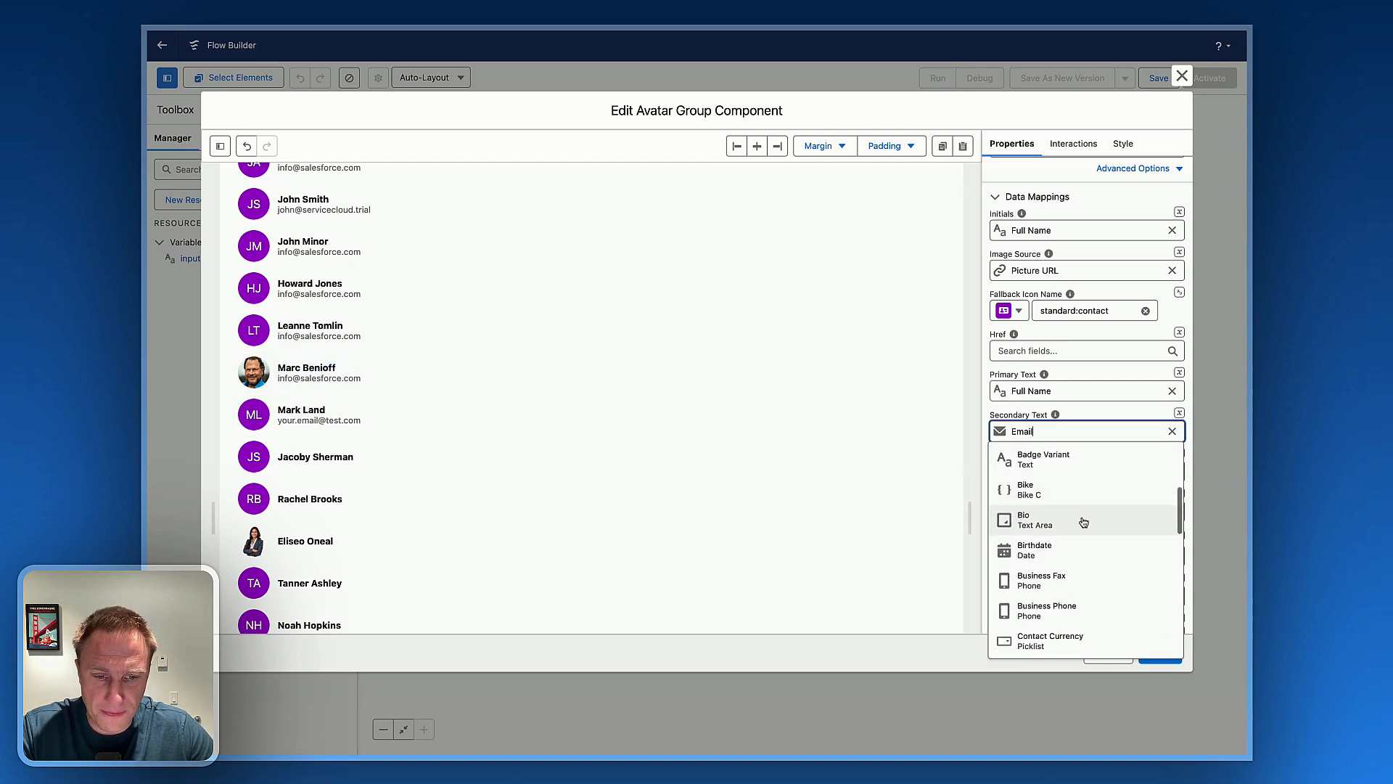
scroll(1096, 545, "down", 12)
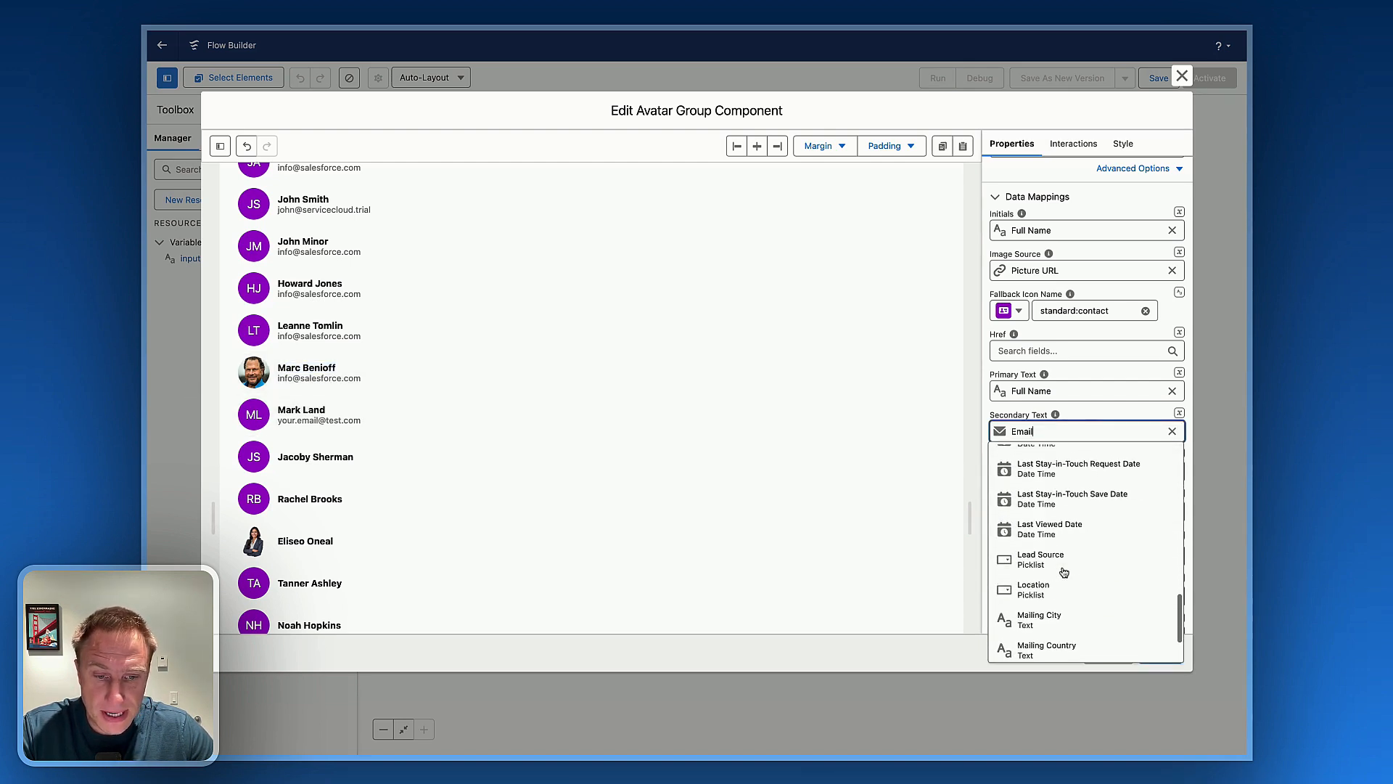
scroll(1076, 620, "down", 7)
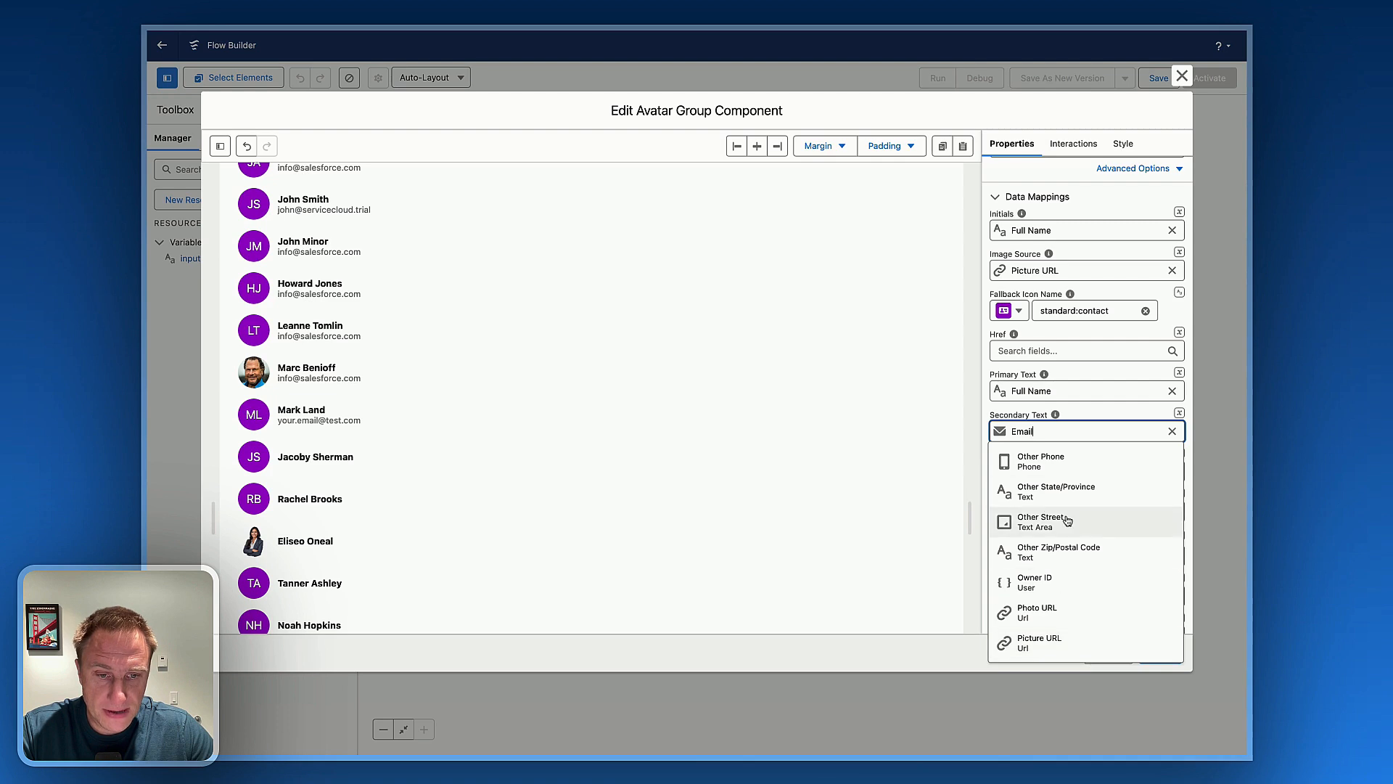
scroll(1070, 521, "down", 4)
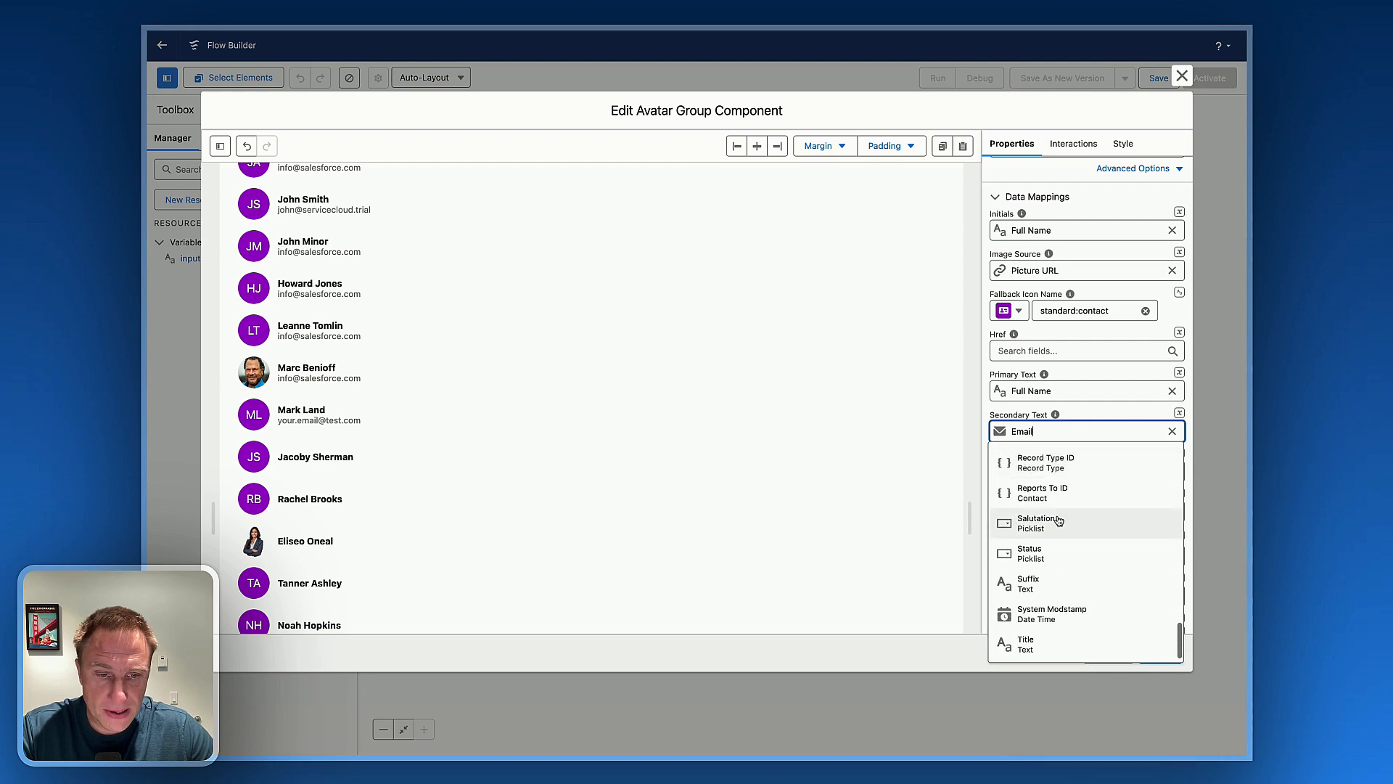
left_click(1059, 642)
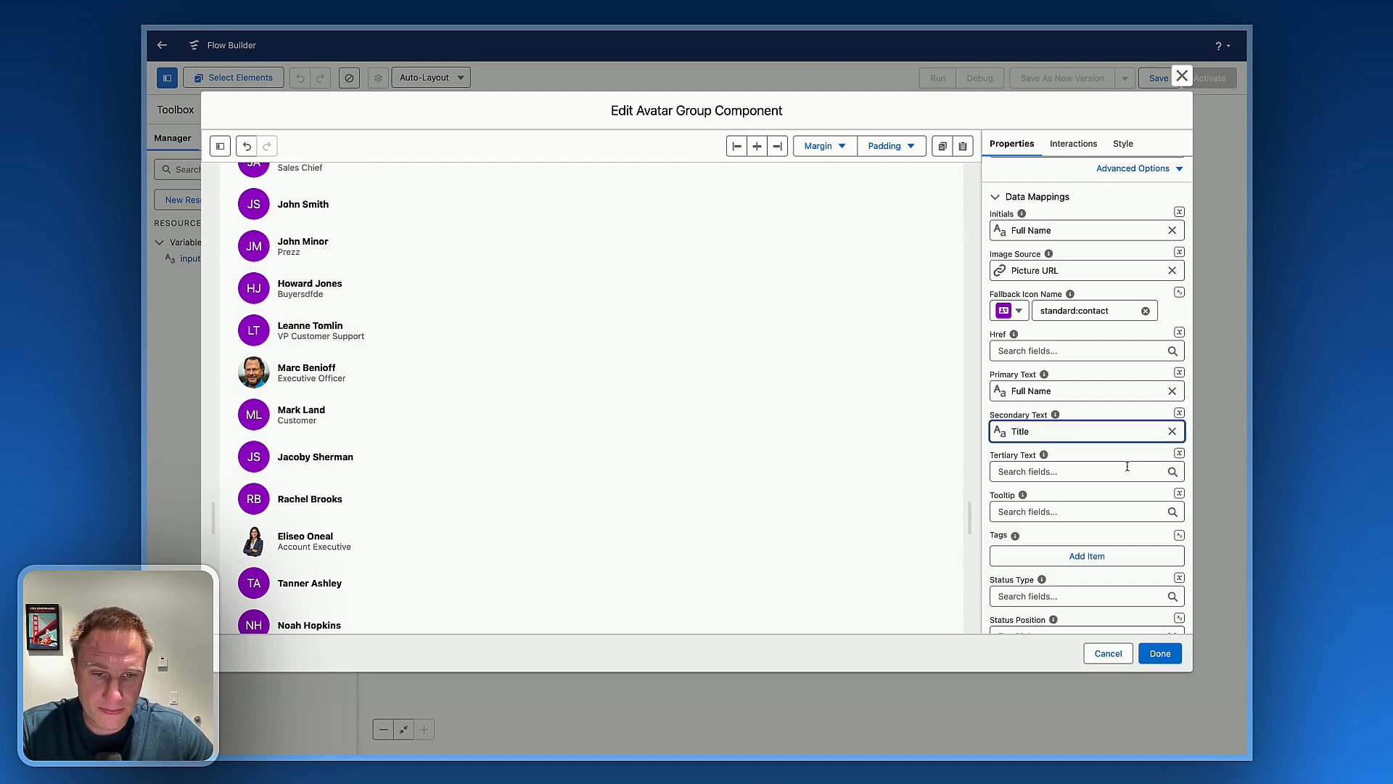
Review the remaining data mappings and enable Items Clickable for the avatar group
scroll(1043, 472, "down", 3)
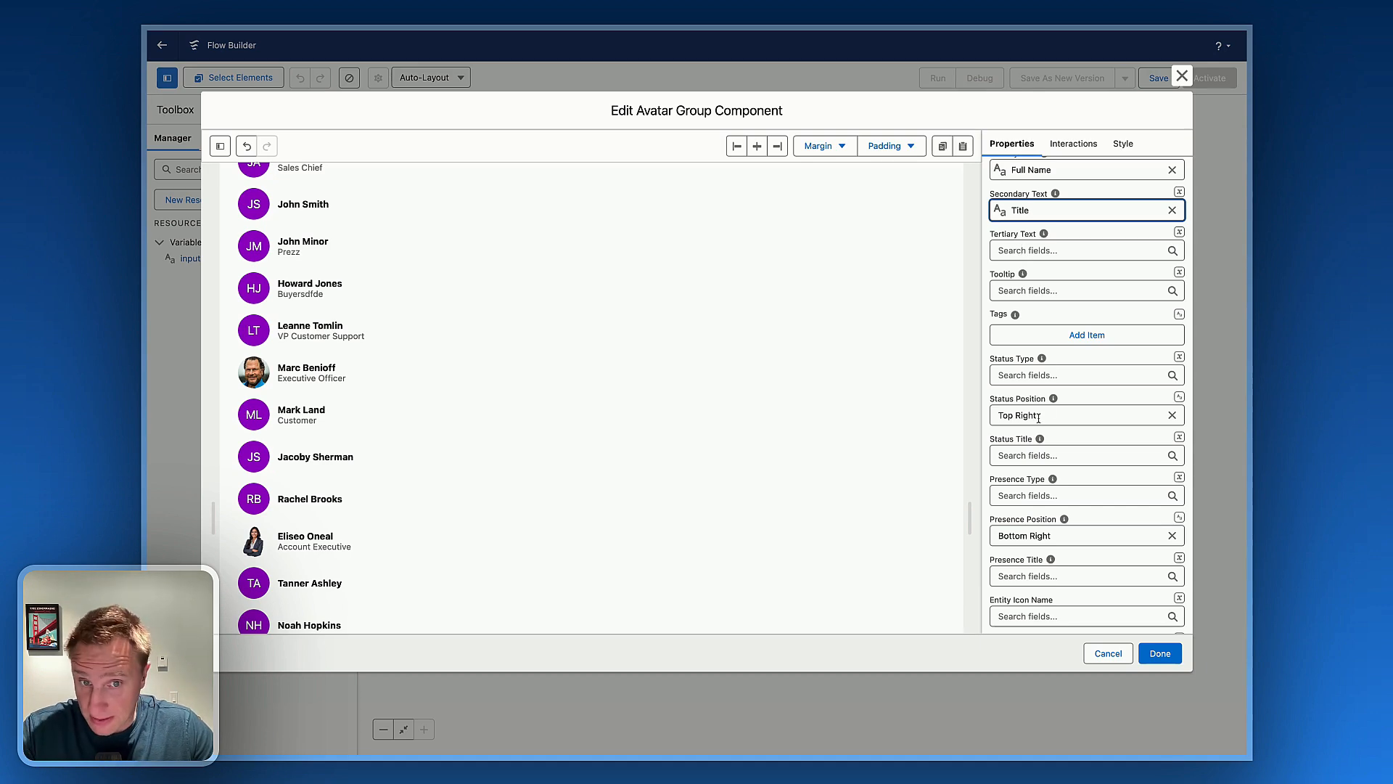
scroll(1038, 418, "up", 5)
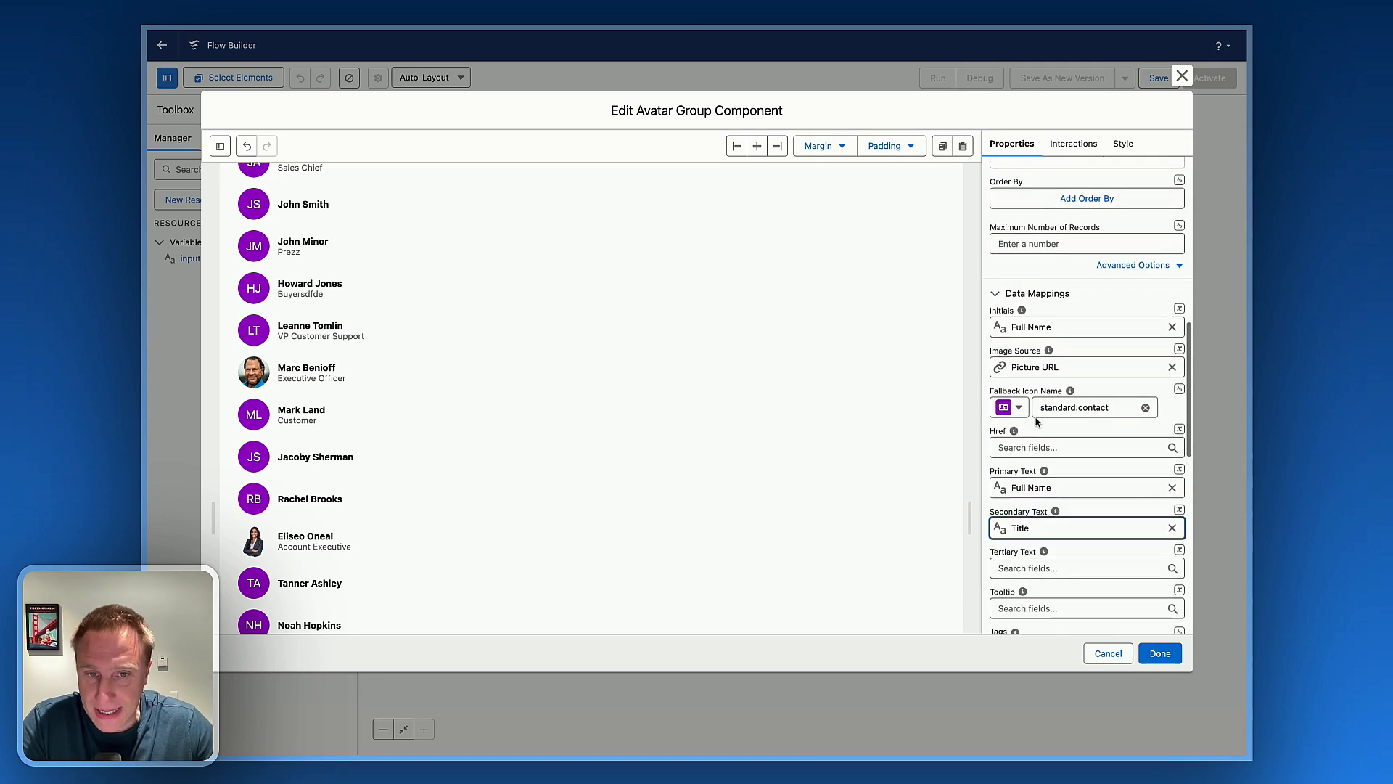
scroll(424, 333, "up", 2)
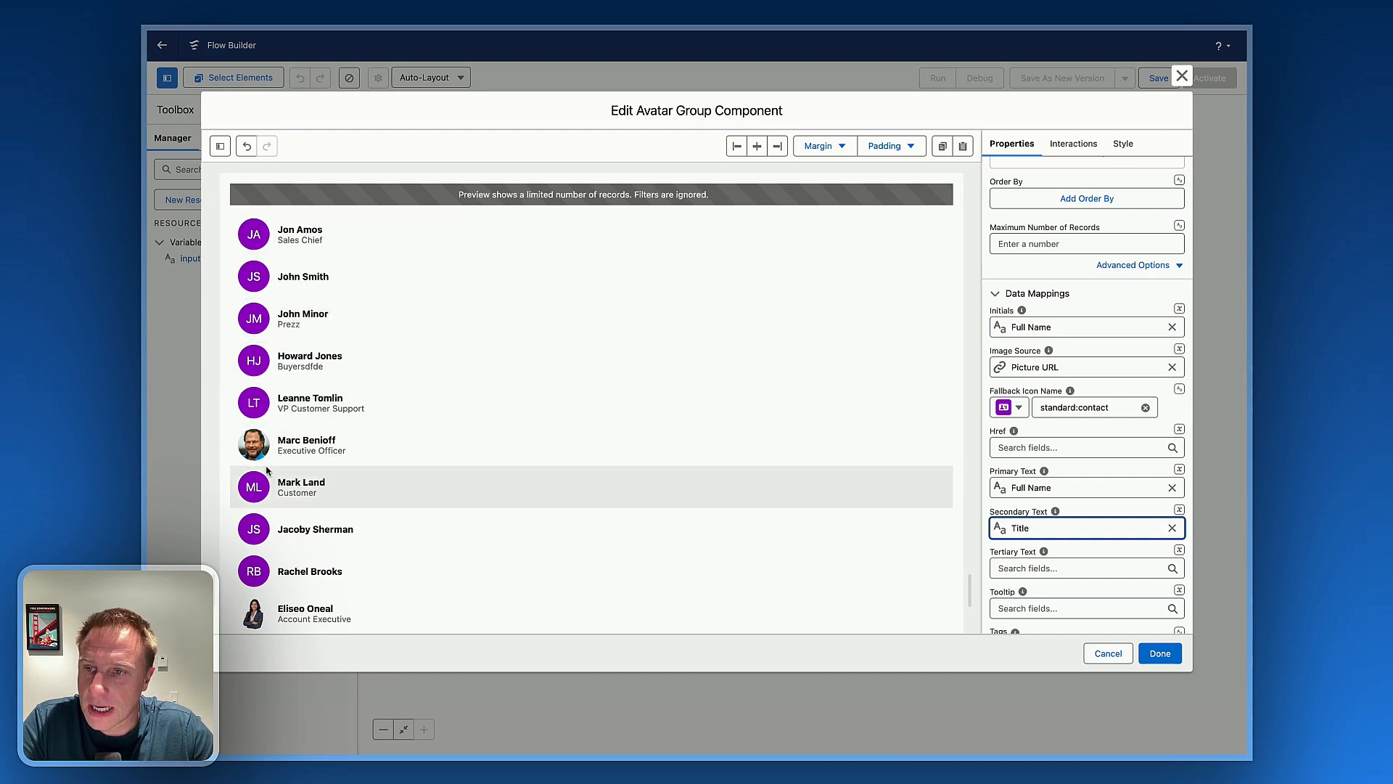
scroll(1031, 302, "up", 6)
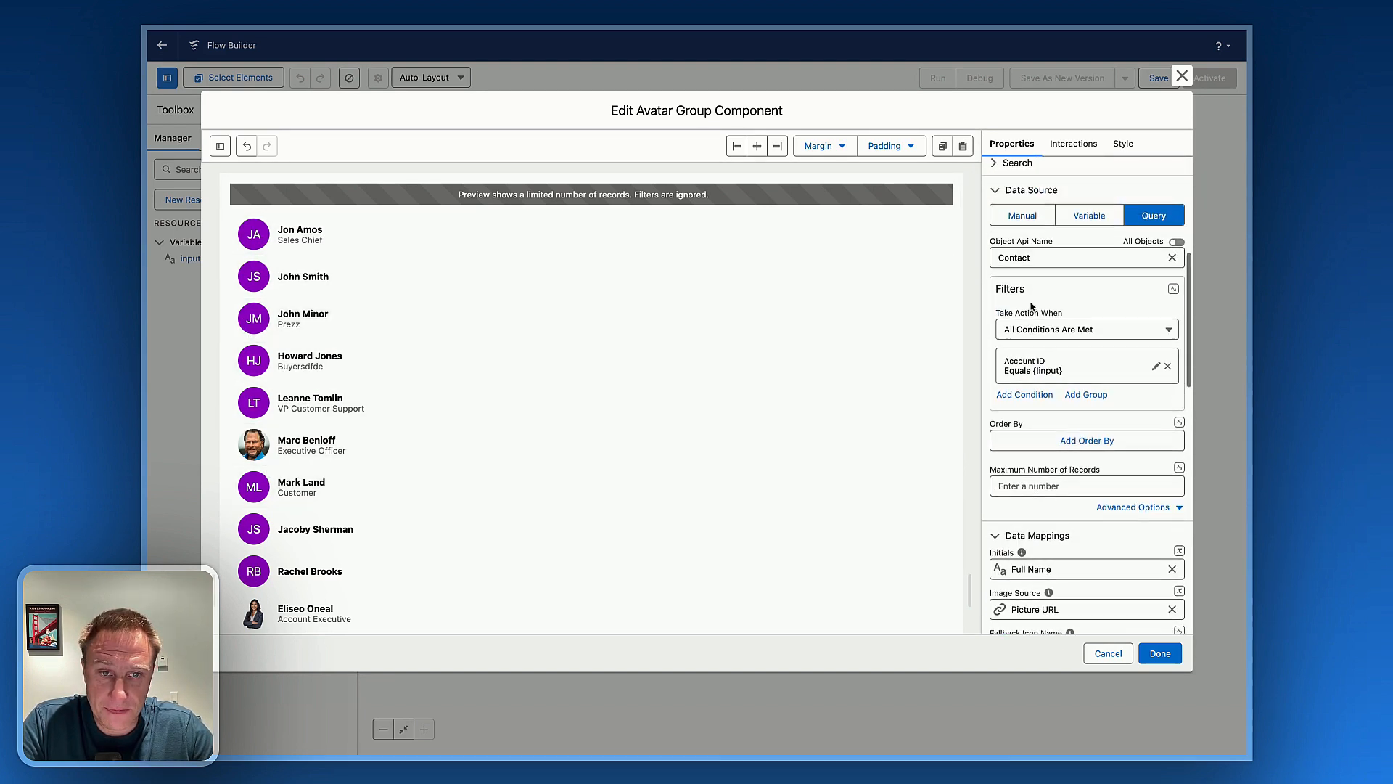
scroll(1030, 302, "up", 3)
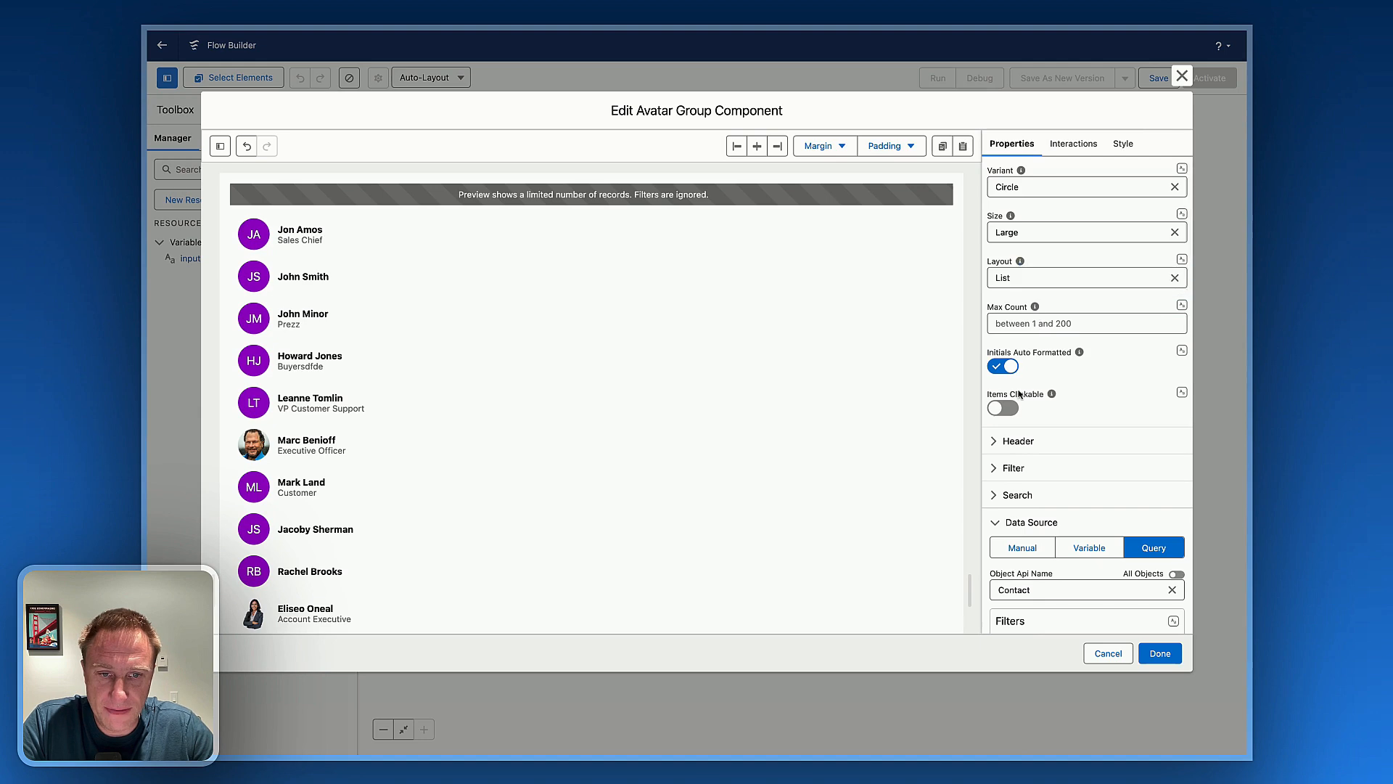
triple_click(987, 393)
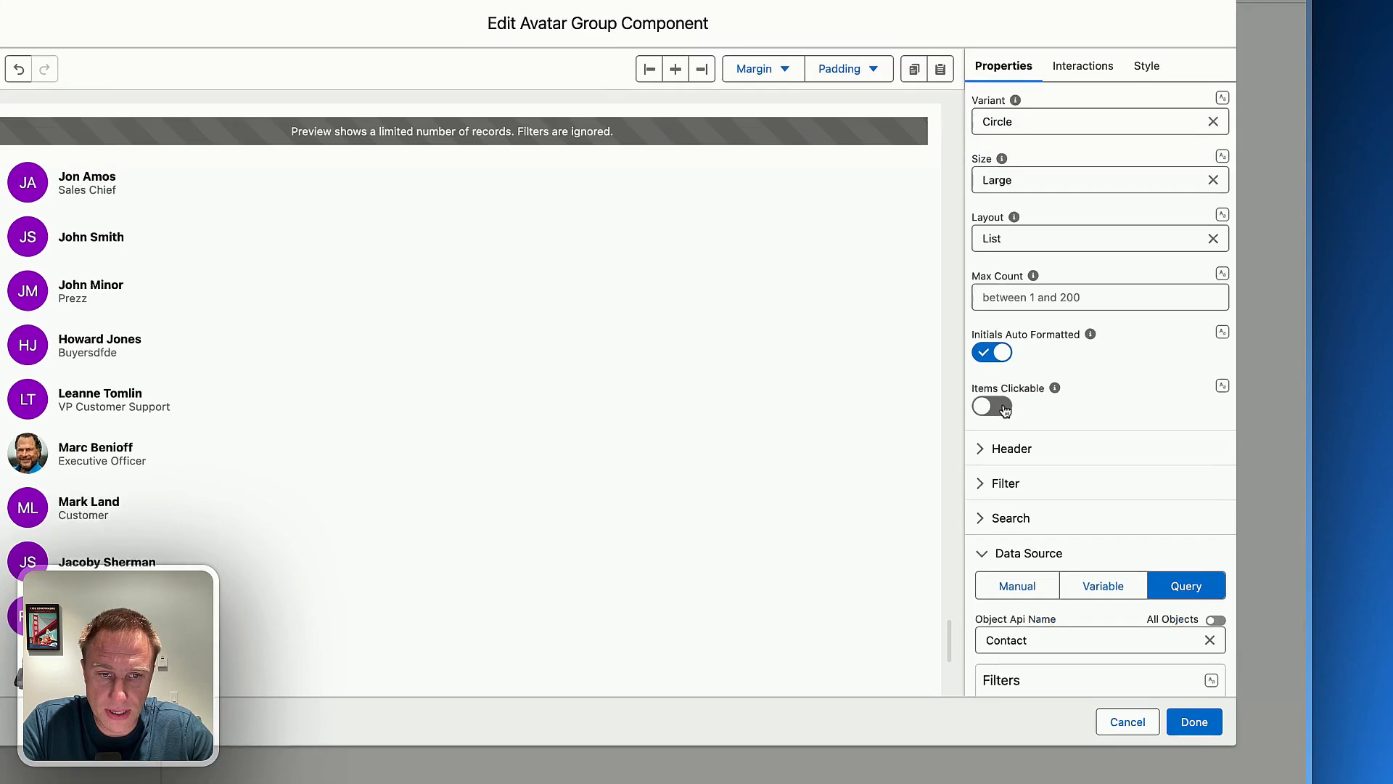
left_click(1010, 407)
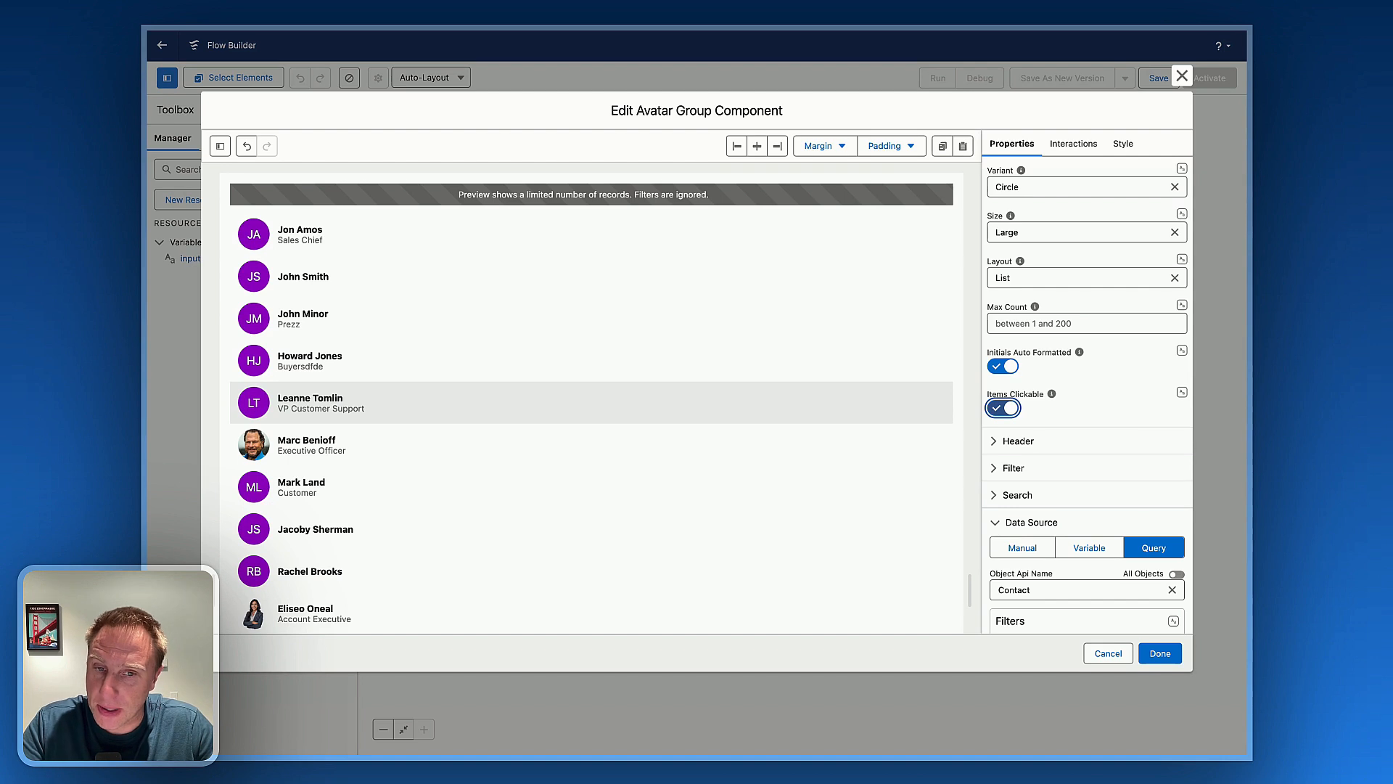
Add an Avatar Click interaction of type Navigate with Record Page as its page reference type
left_click(1070, 145)
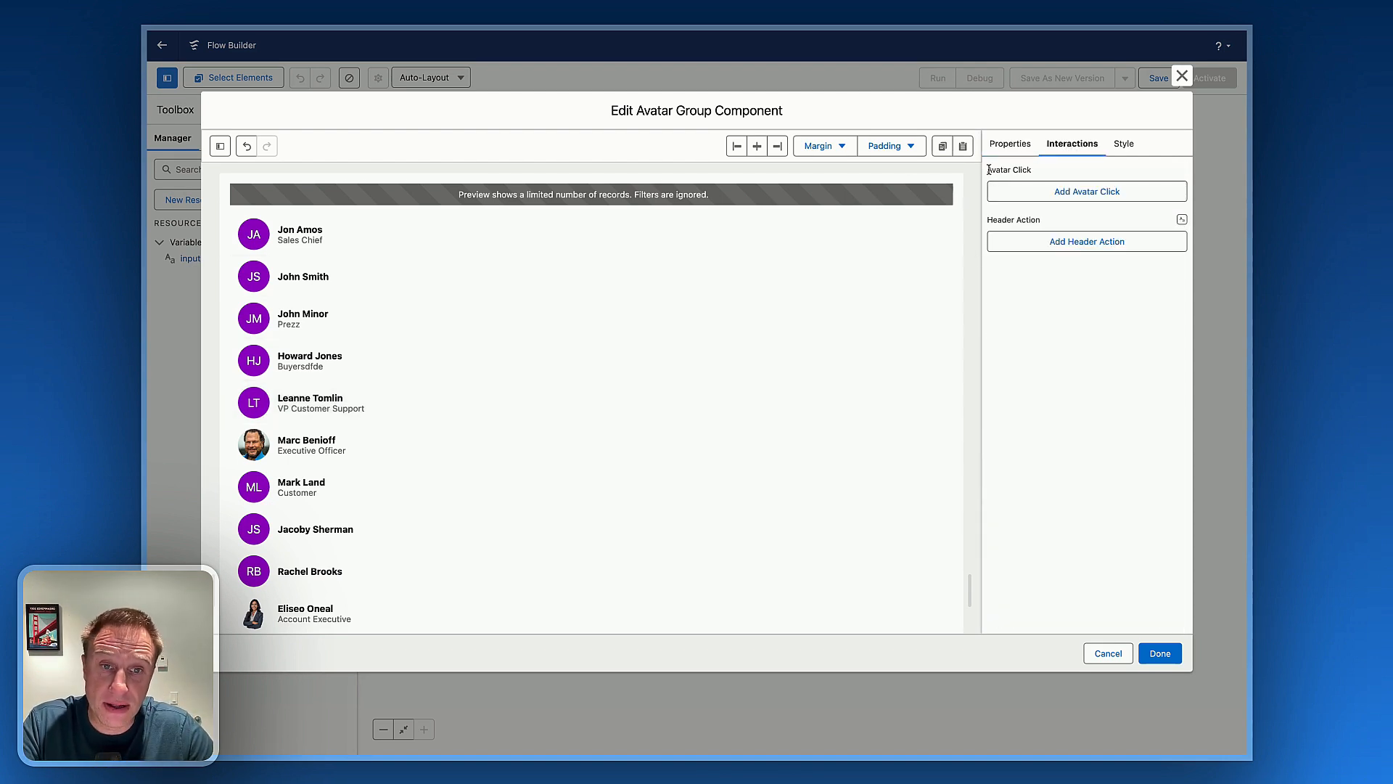
left_click(1030, 192)
left_click(829, 148)
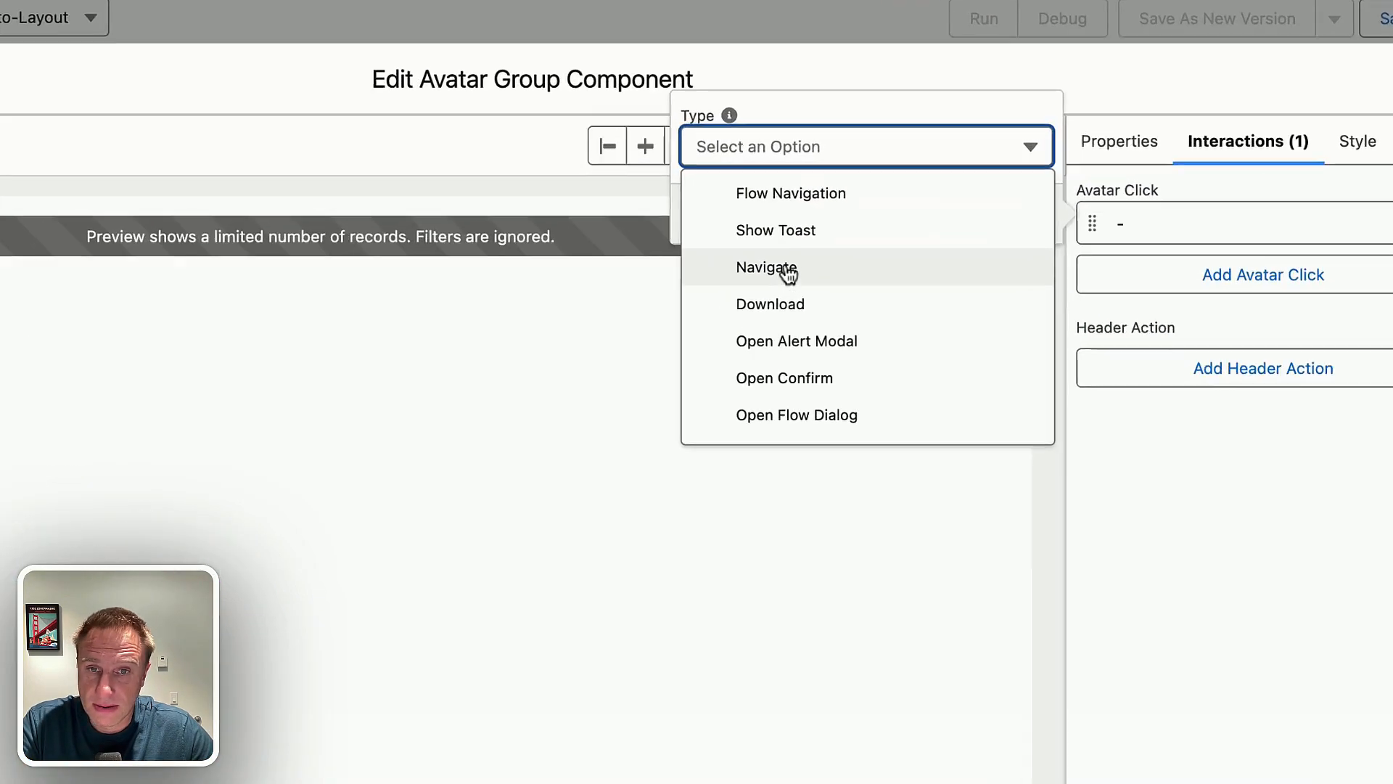
left_click(833, 210)
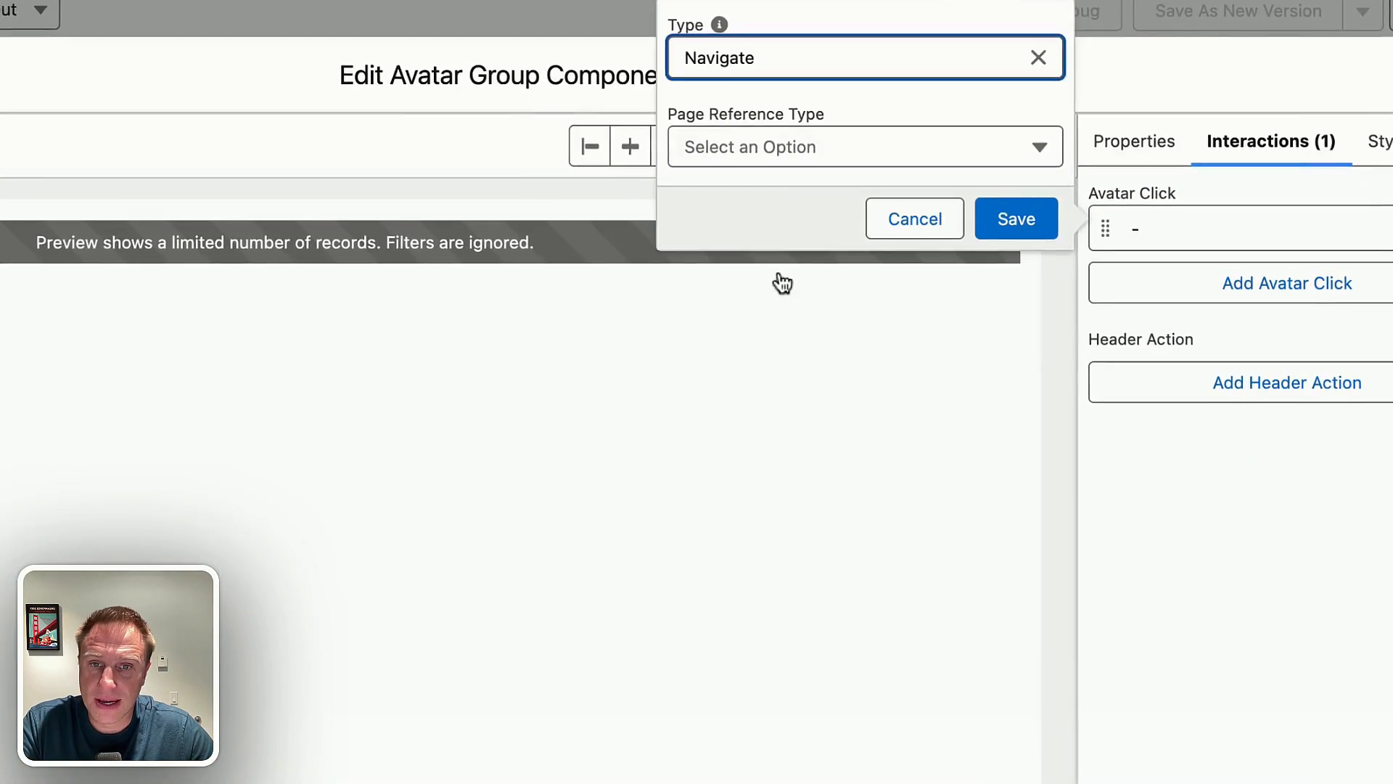
left_click(803, 151)
scroll(790, 316, "down", 5)
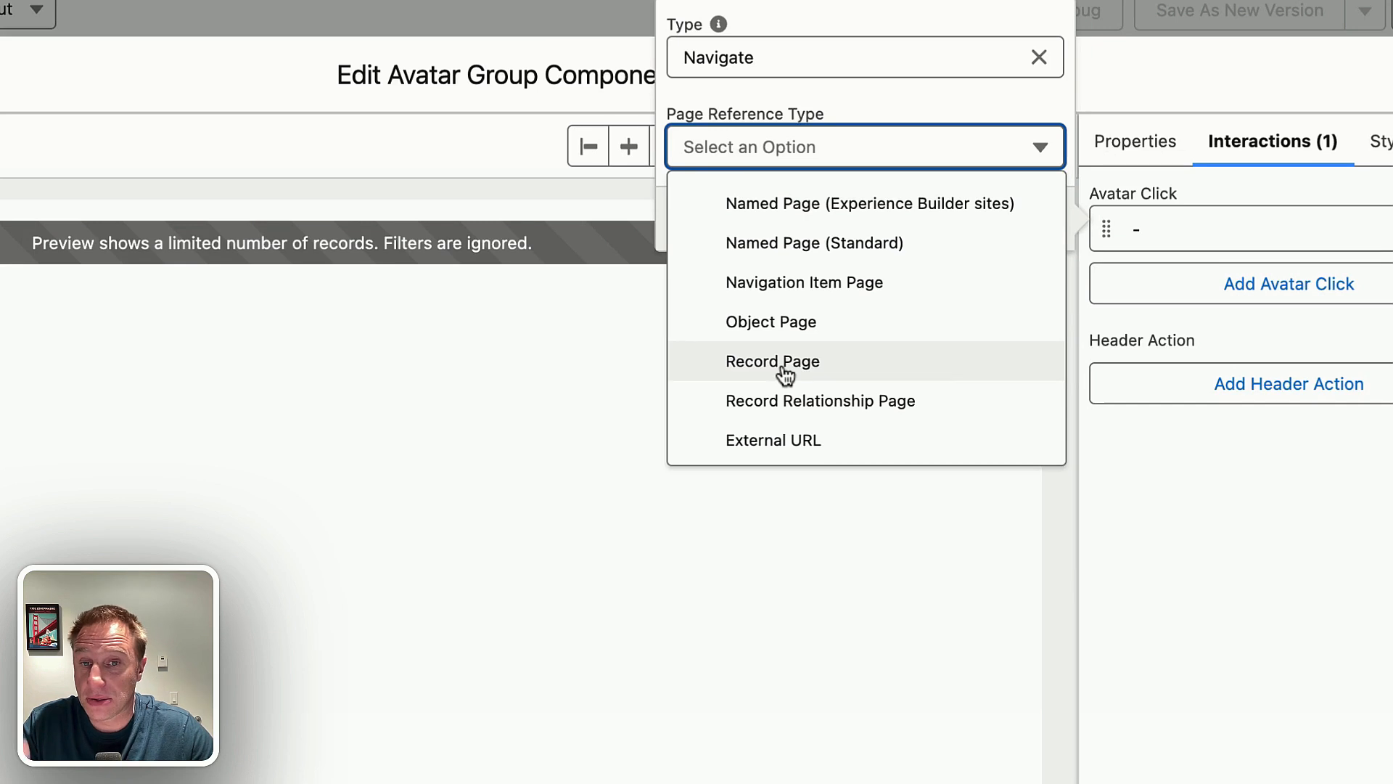
left_click(773, 361)
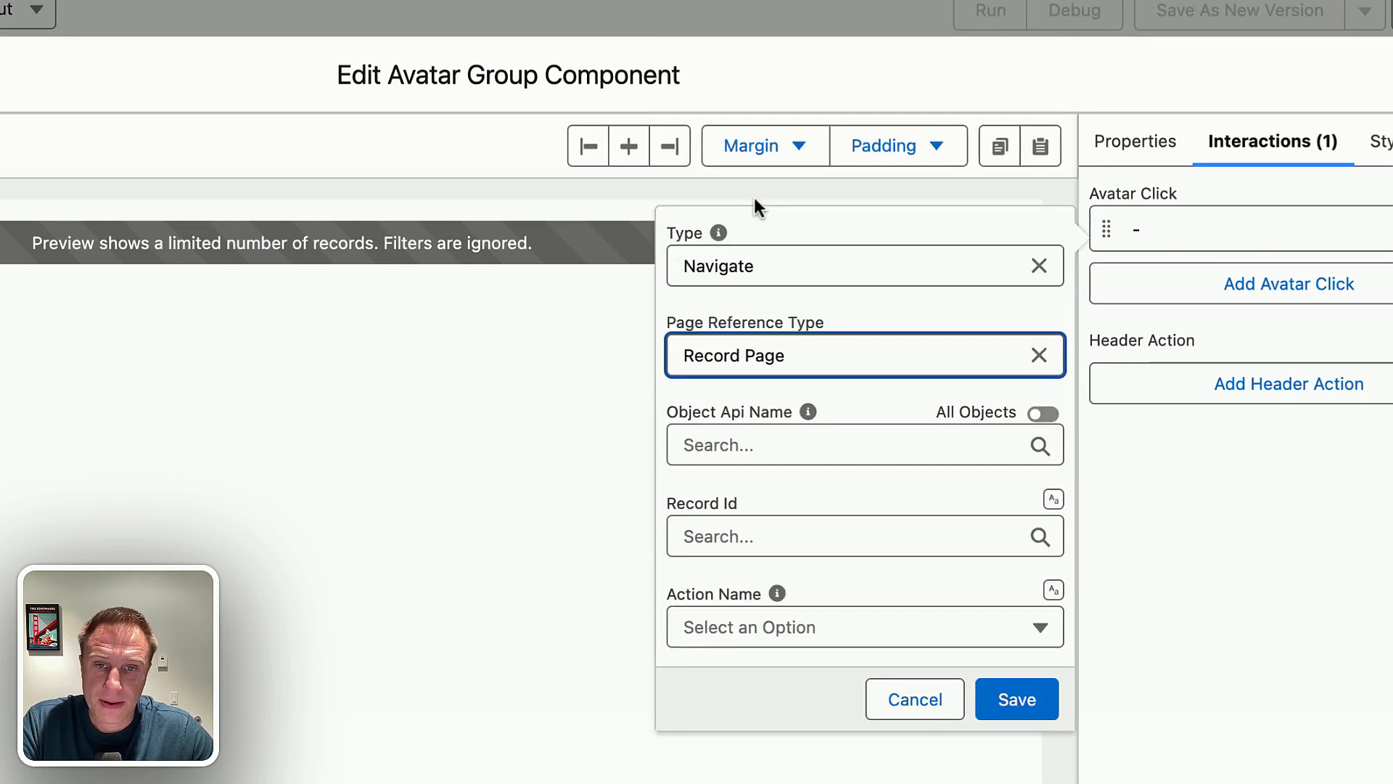
Set the navigation's object to Contact, Record Id to Item: Name and Action Name to View, and save the interaction
left_click(746, 442)
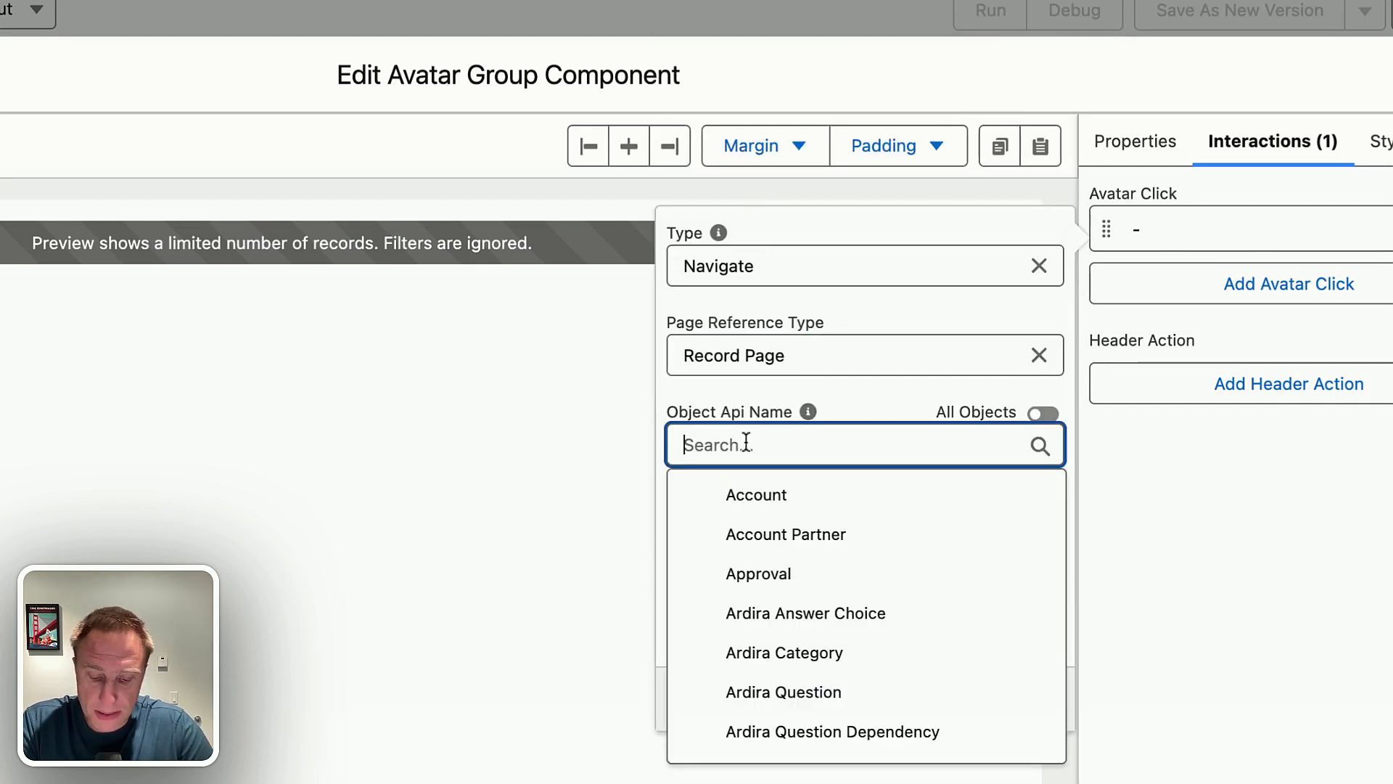
type("contact")
left_click(714, 496)
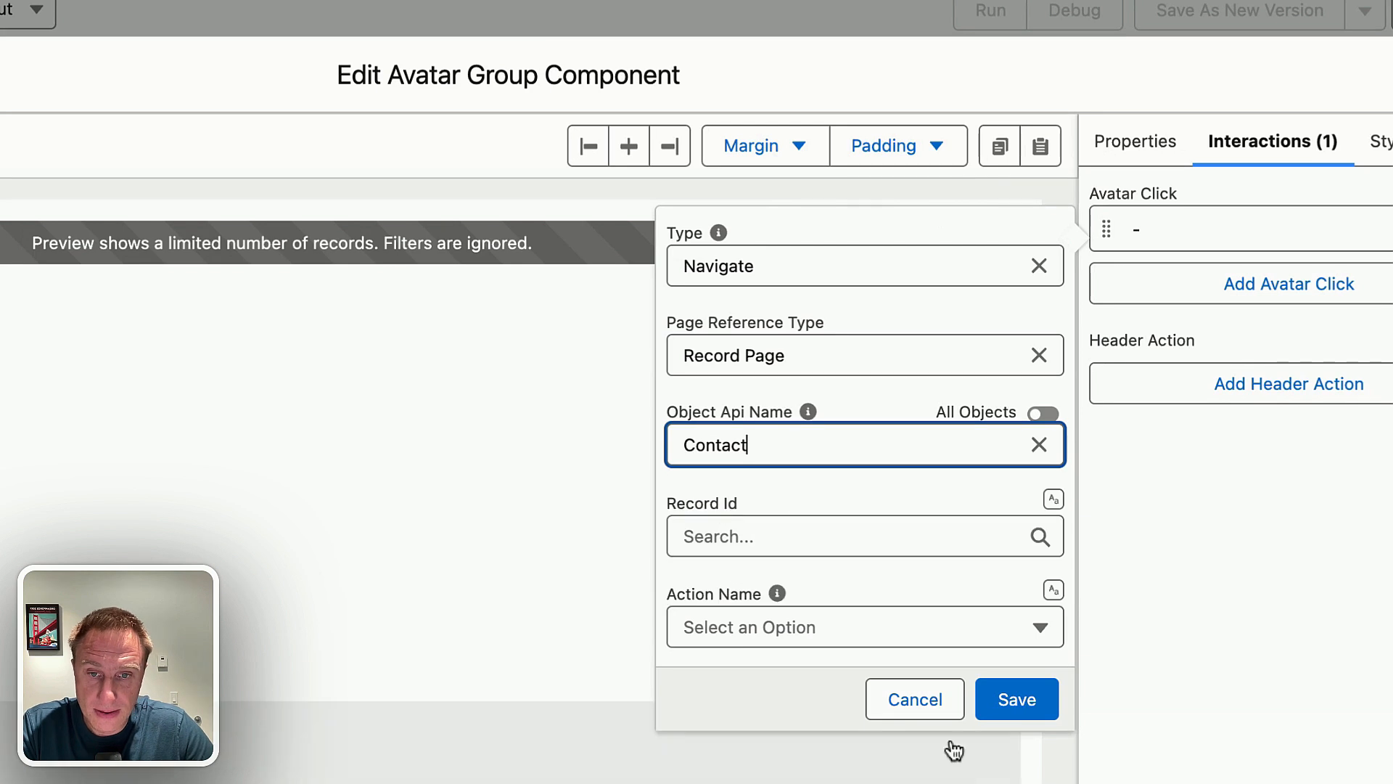
left_click(755, 547)
left_click(777, 629)
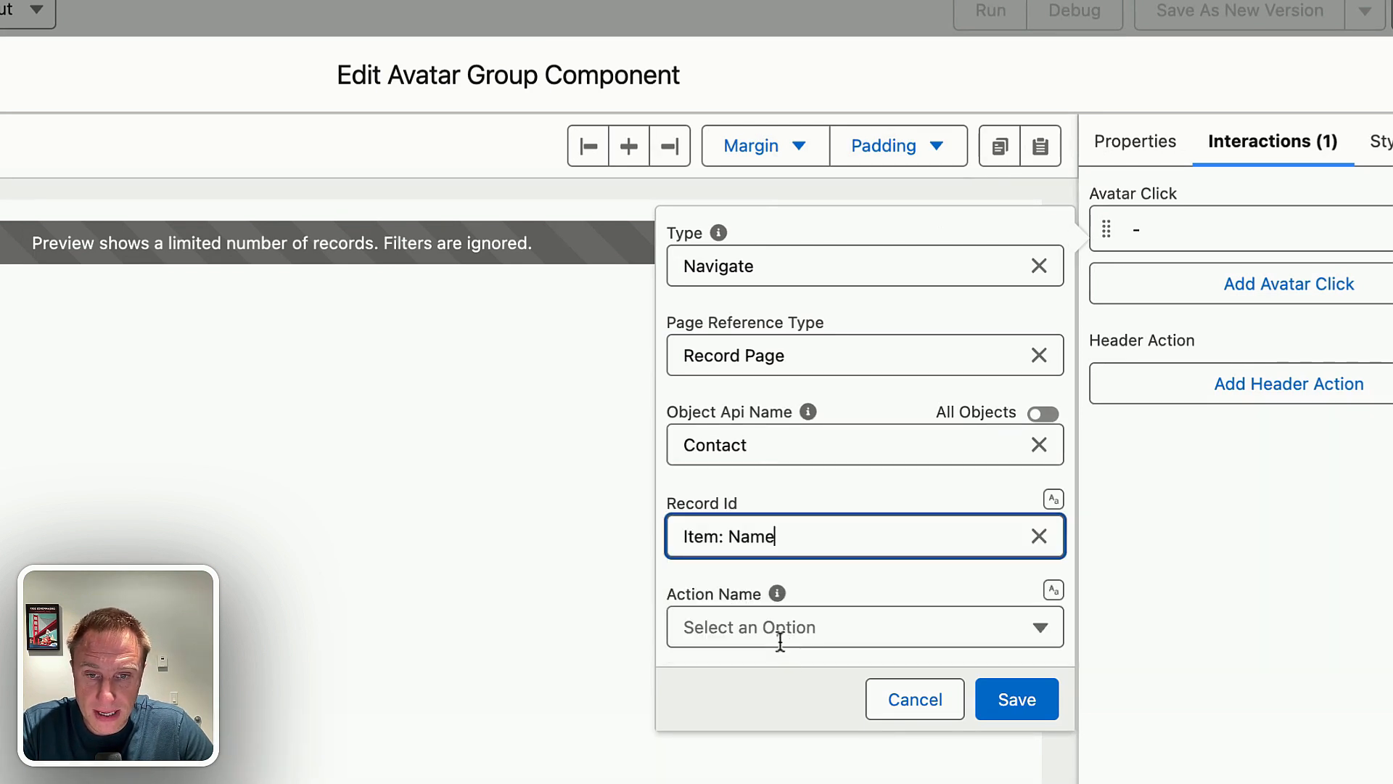
left_click(778, 630)
left_click(768, 678)
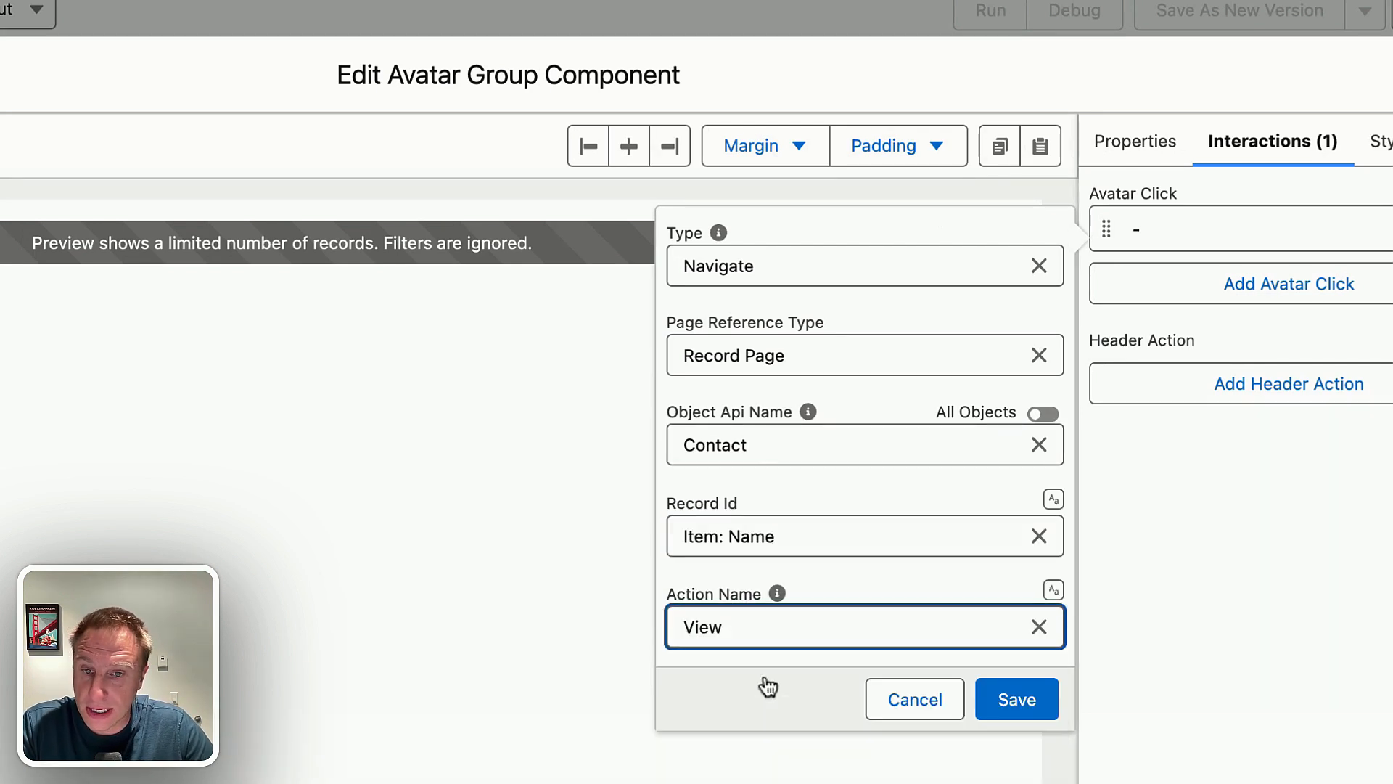
left_click(1017, 699)
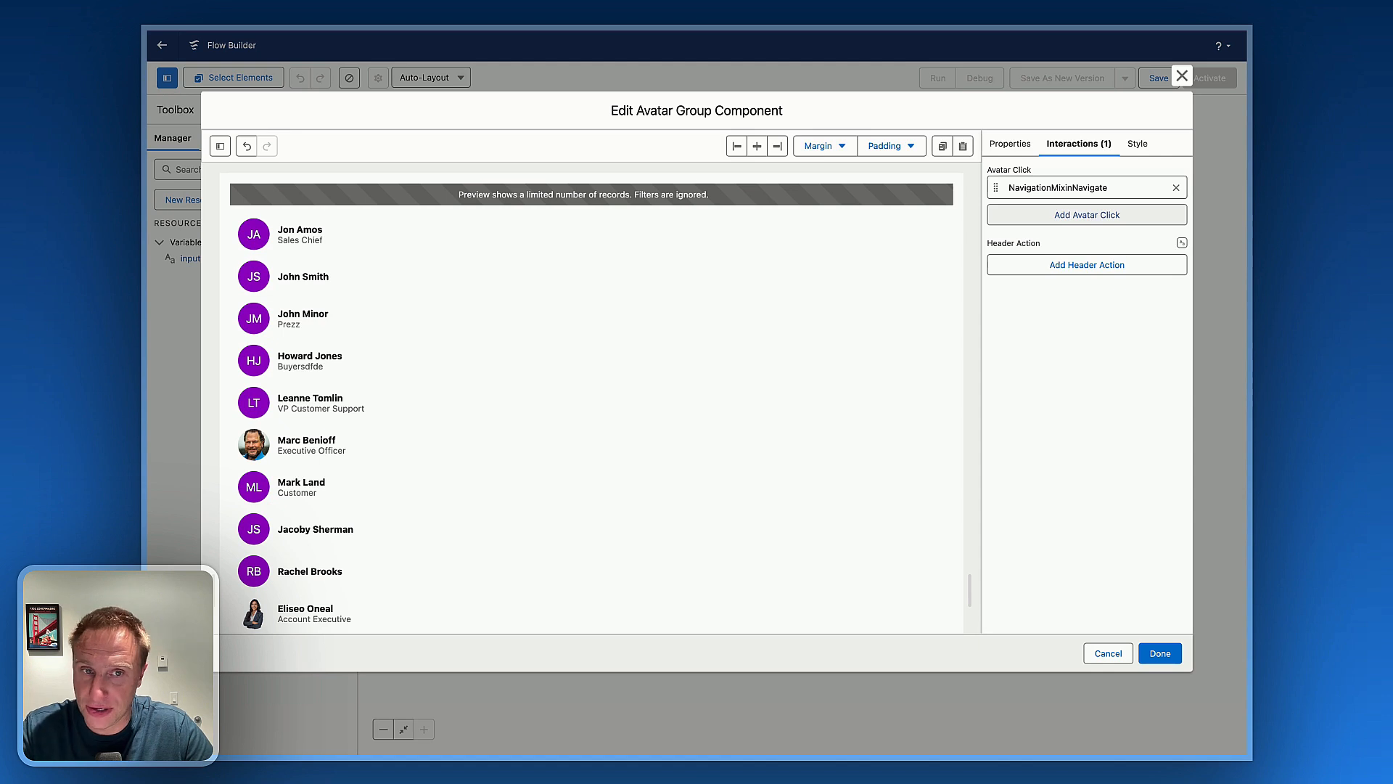
Change the avatar group's layout from List to Stack
left_click(1024, 146)
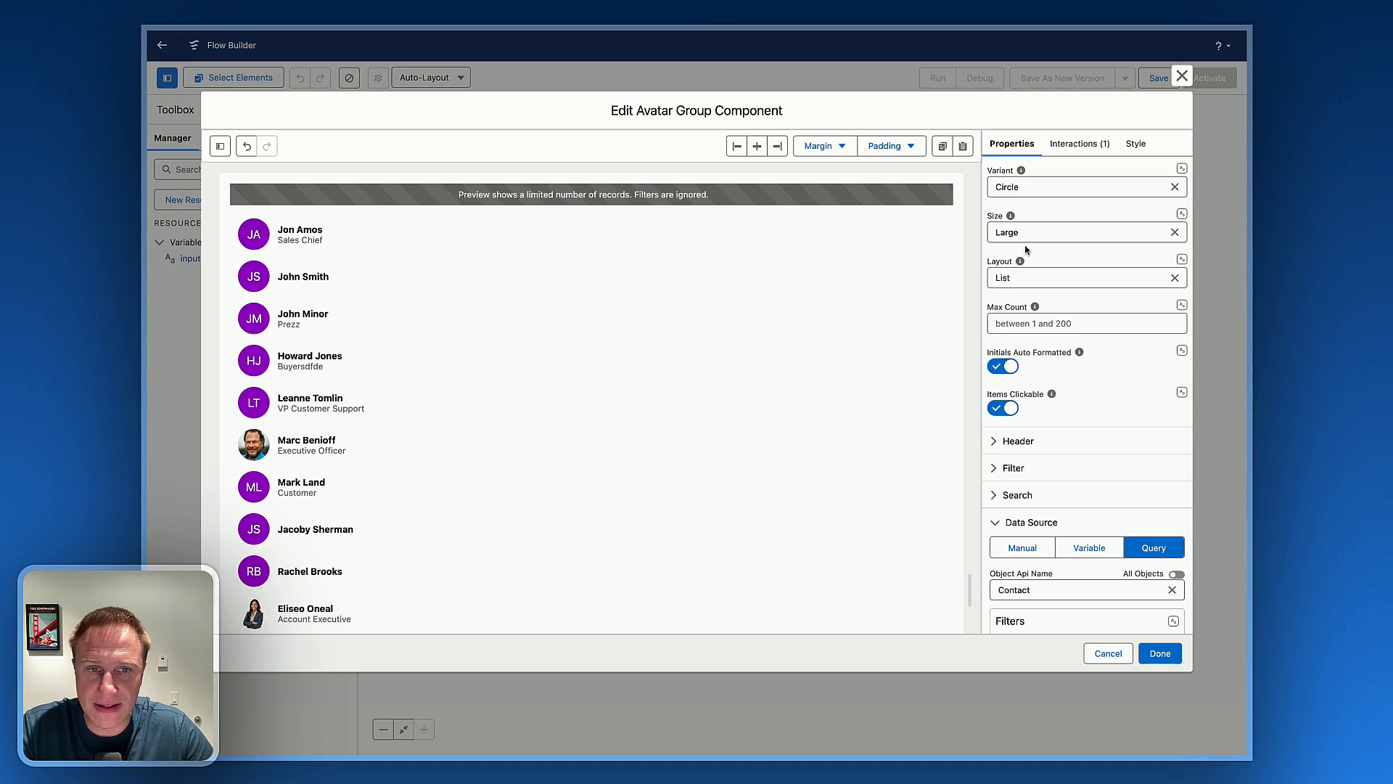
left_click(1039, 278)
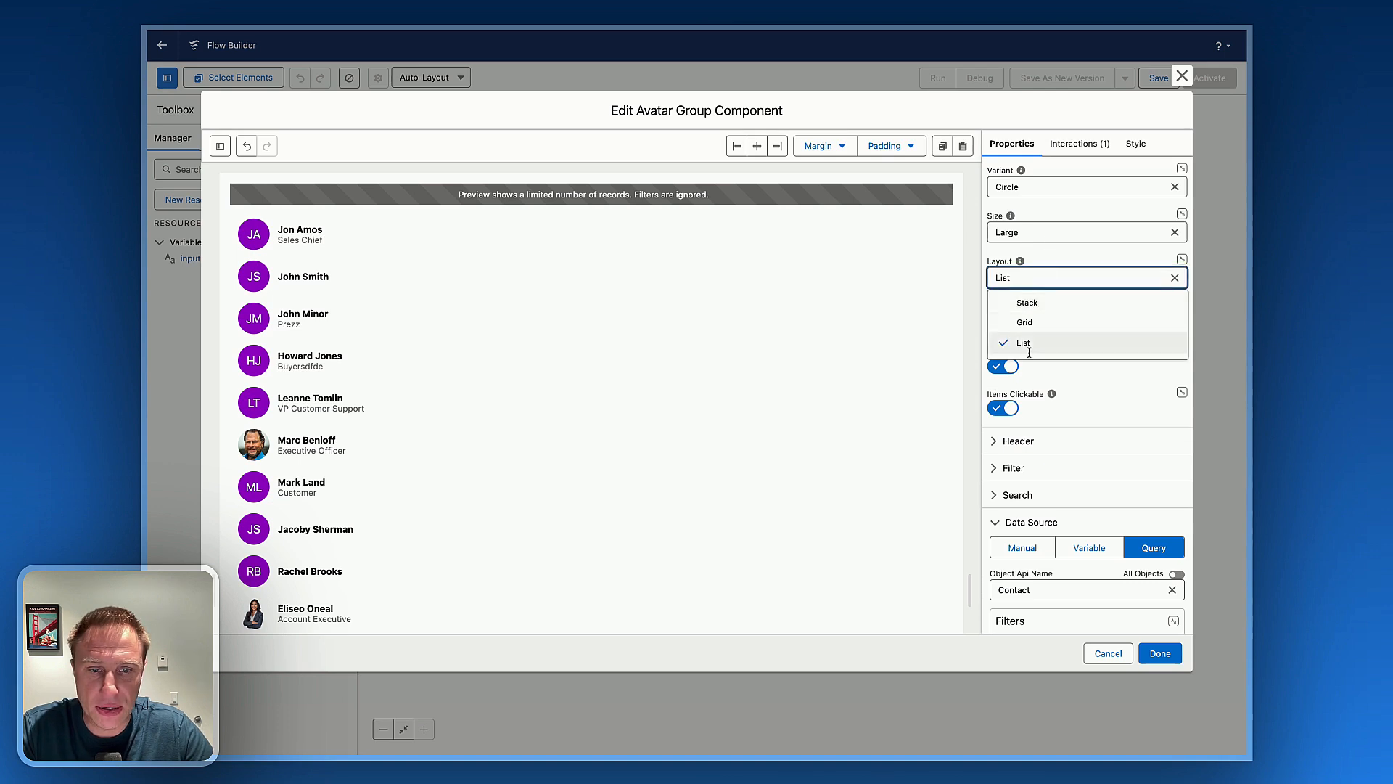
left_click(1029, 304)
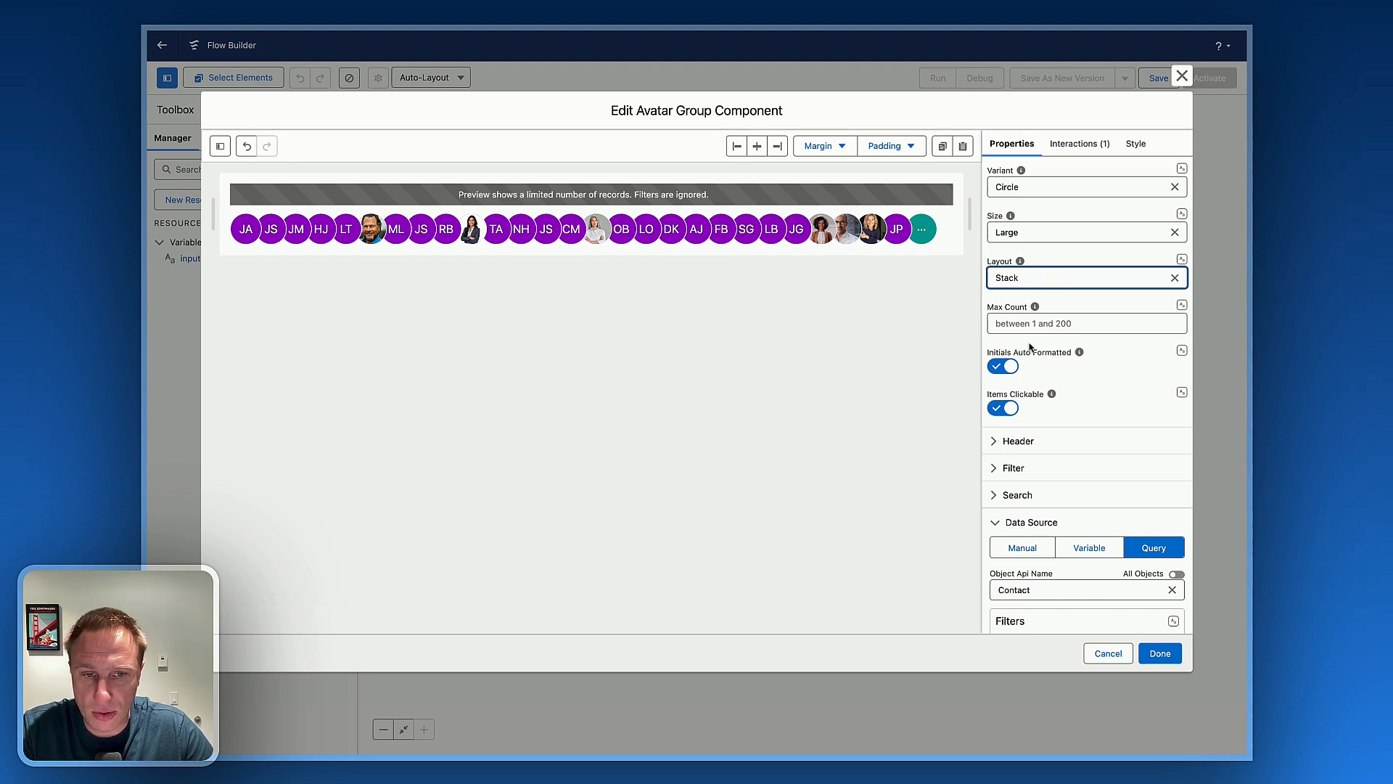
scroll(1045, 393, "down", 4)
scroll(1045, 395, "up", 4)
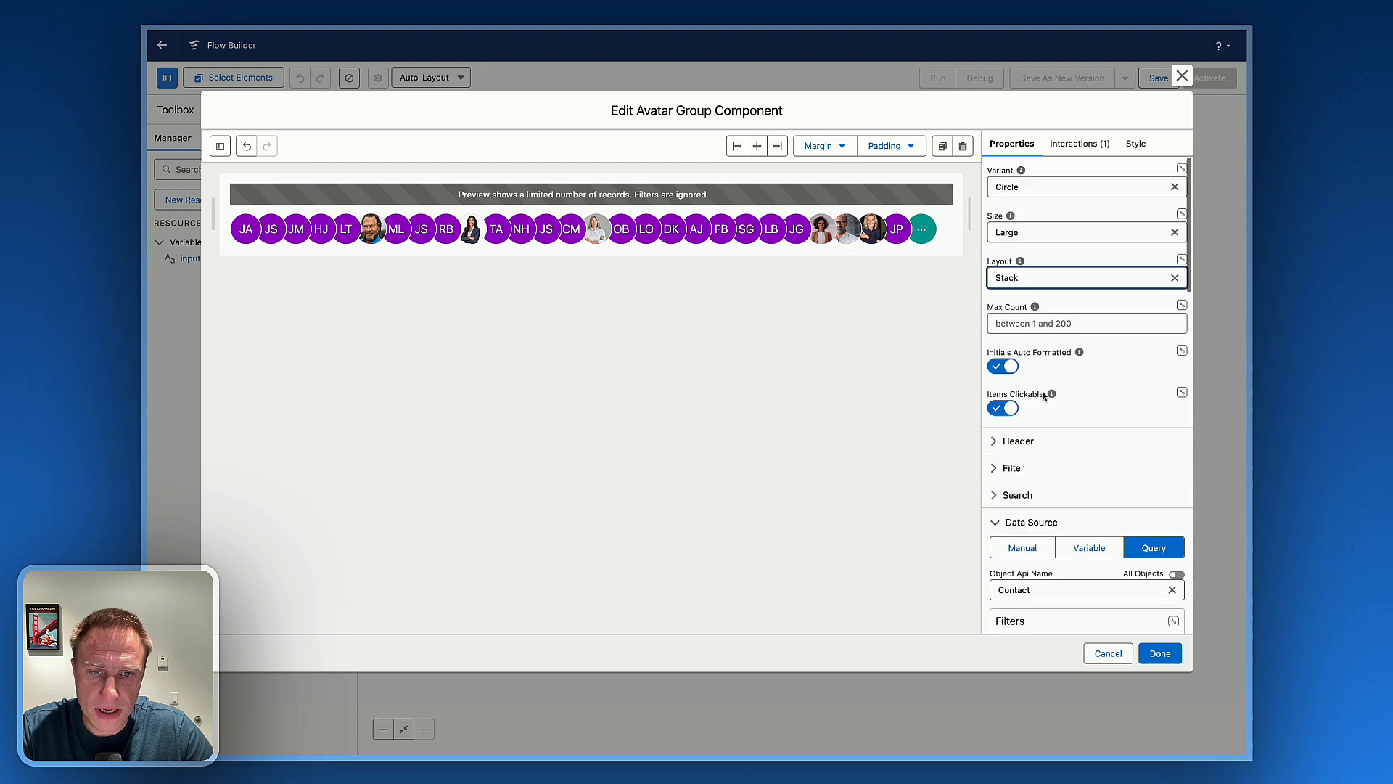
In the filter settings, switch Display As Popover on and back off, and enable Hide Picklist Empty Values
left_click(1014, 468)
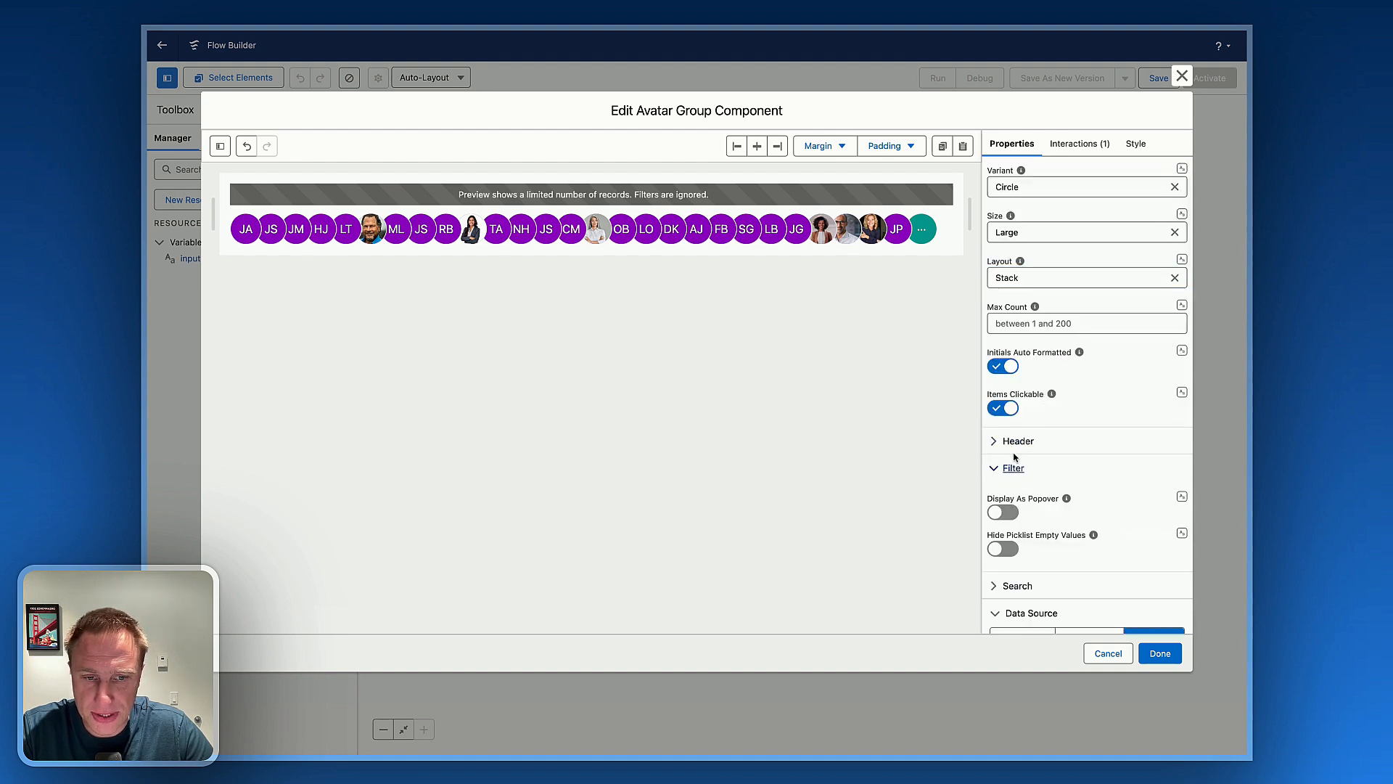
scroll(1001, 414, "down", 3)
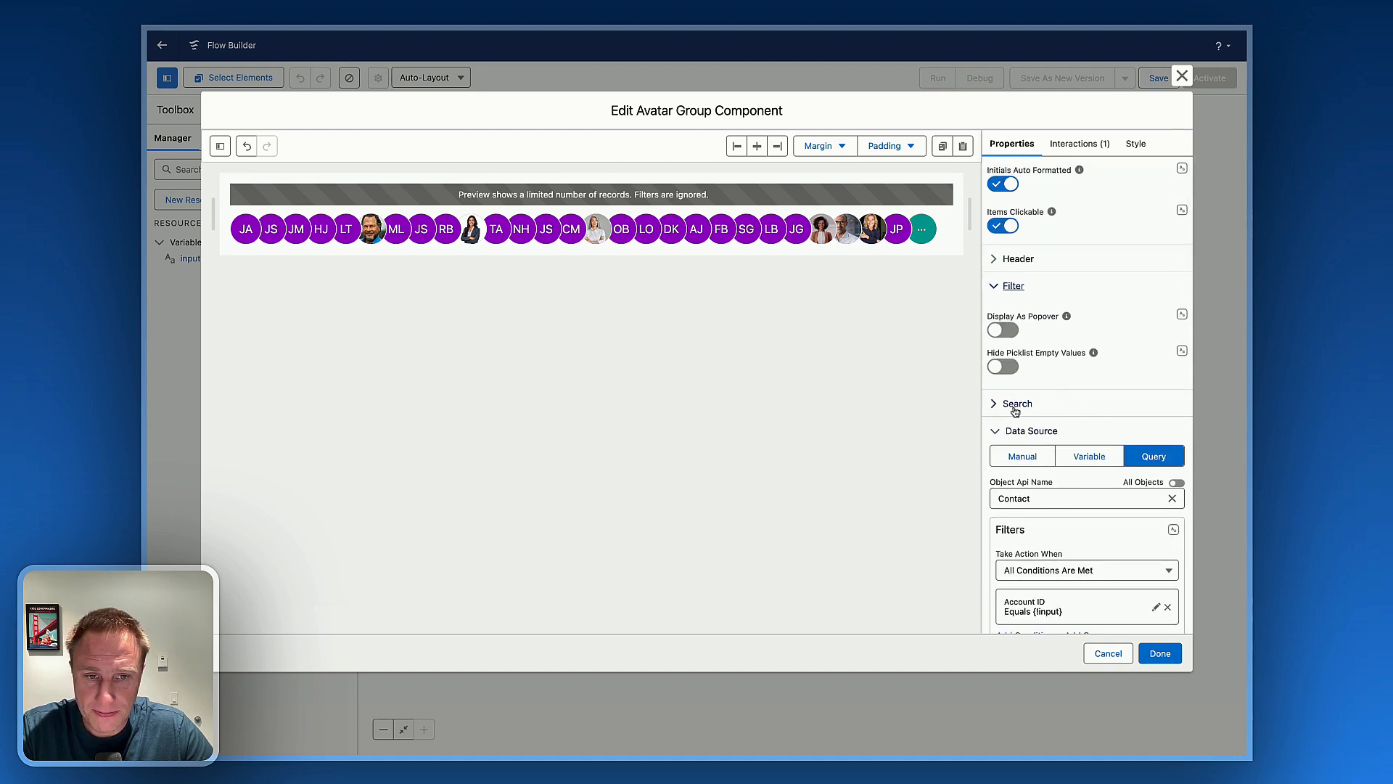
left_click(1002, 330)
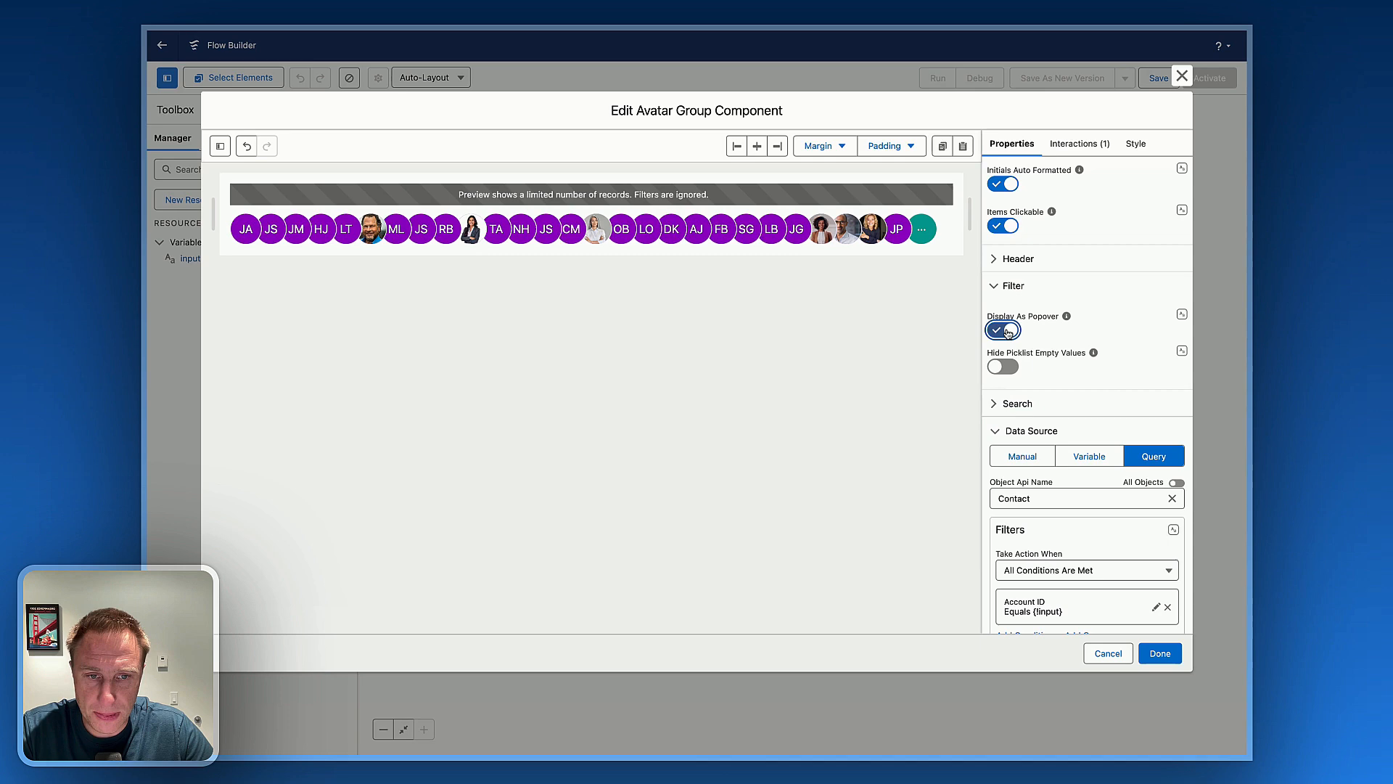
left_click(1005, 368)
left_click(1003, 331)
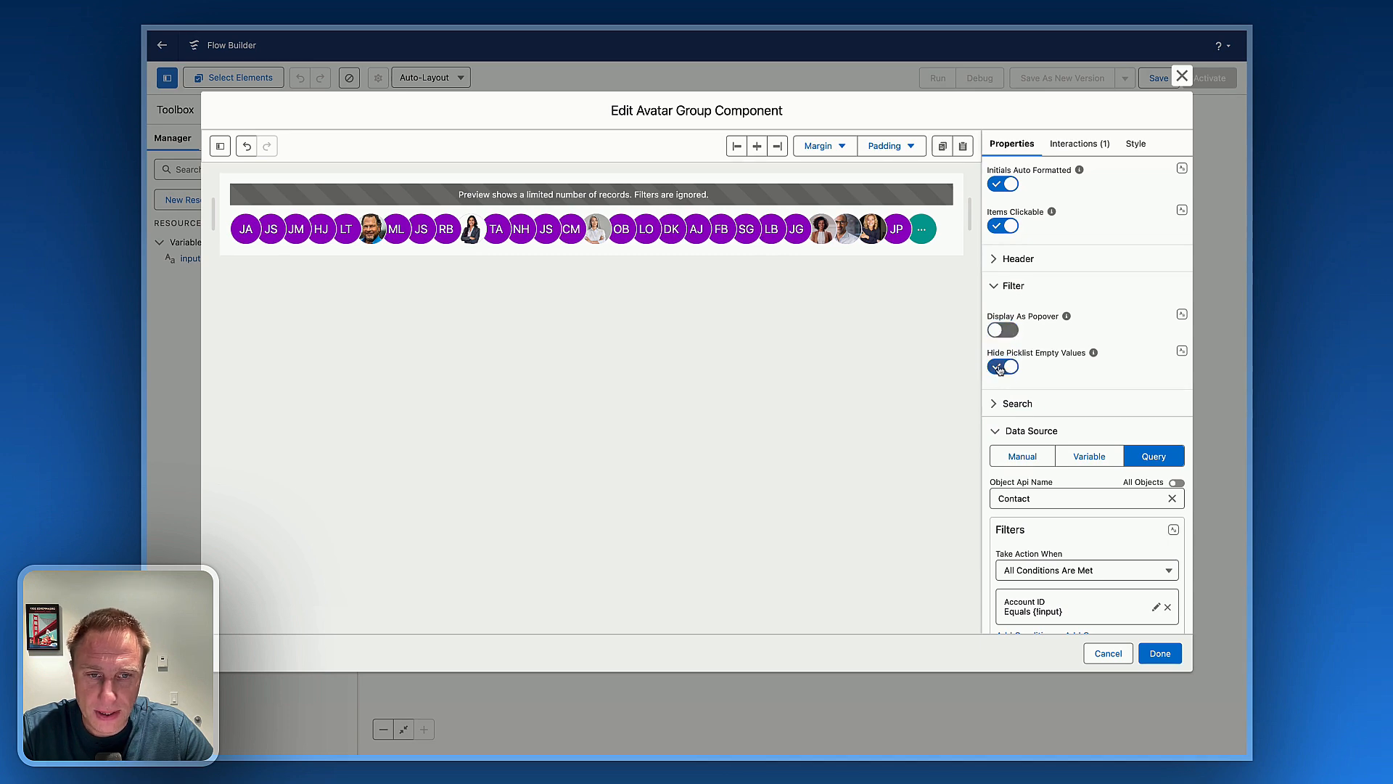
scroll(1064, 488, "down", 15)
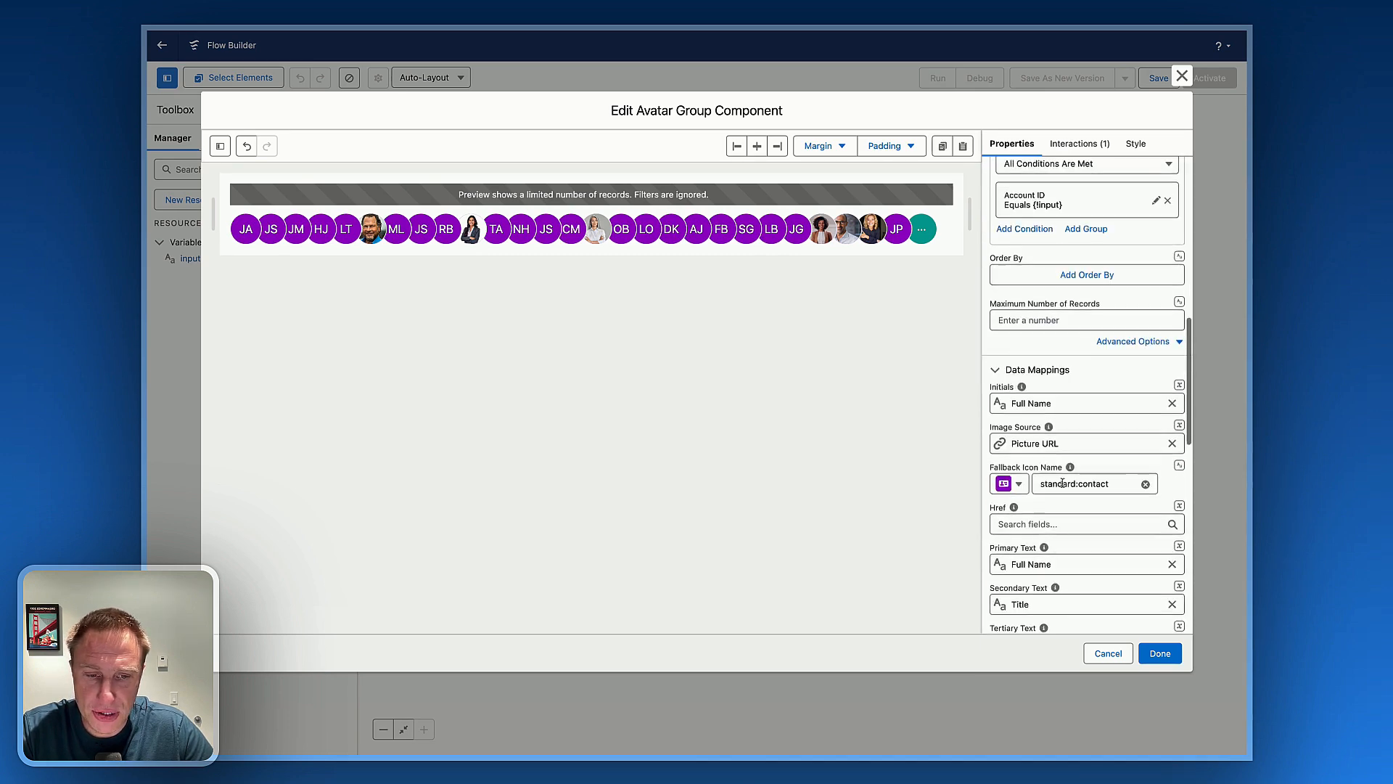
Add Department as a filter field of the avatar group and open the filter in the preview
scroll(1063, 488, "down", 4)
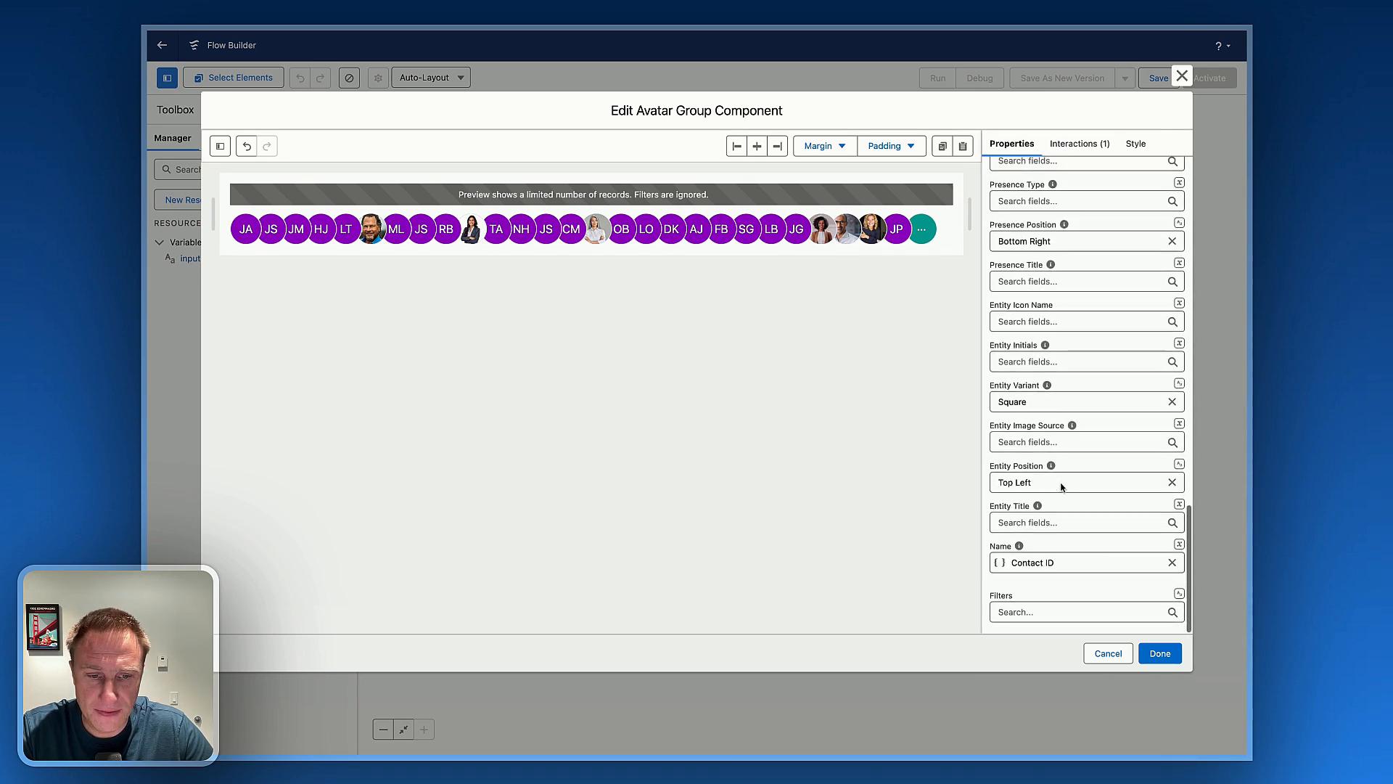
left_click(1016, 613)
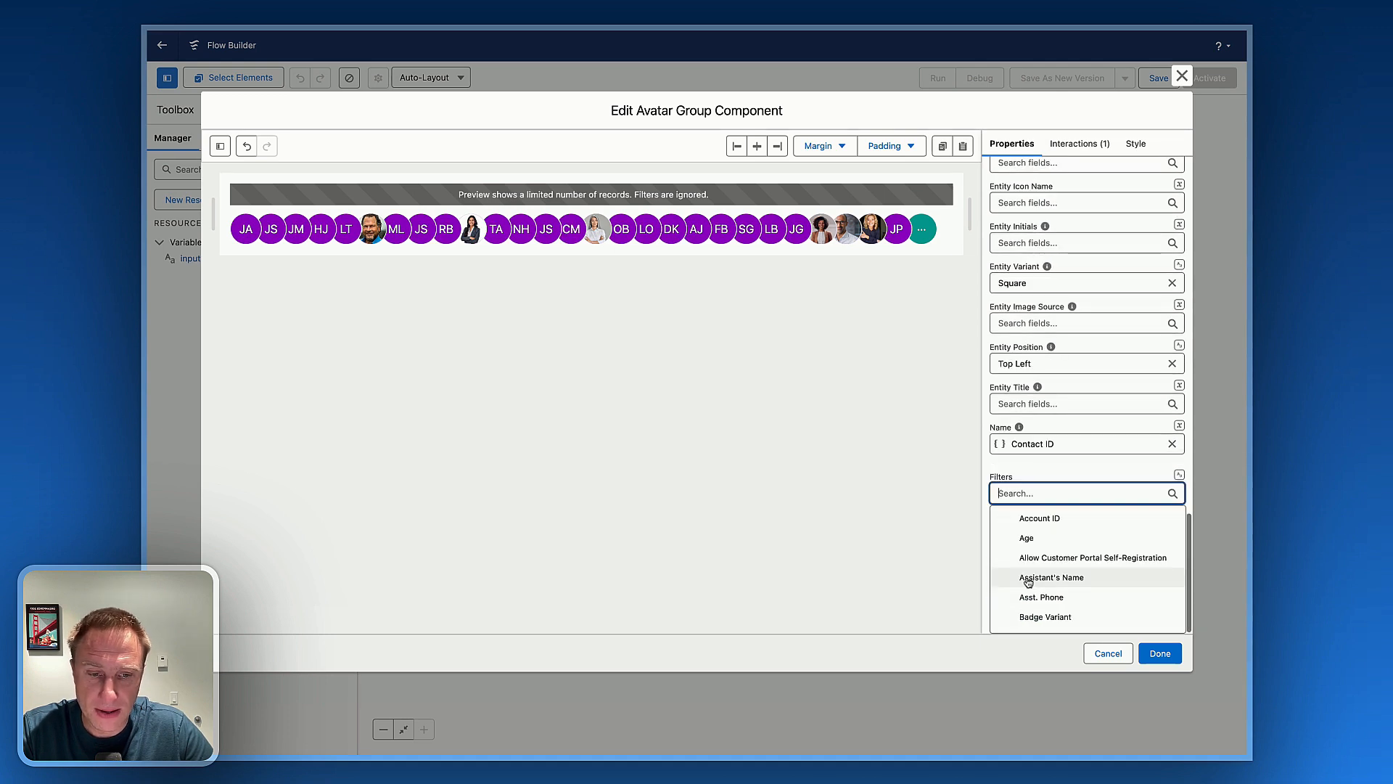
scroll(1068, 573, "down", 3)
scroll(1063, 574, "down", 5)
scroll(1037, 544, "up", 2)
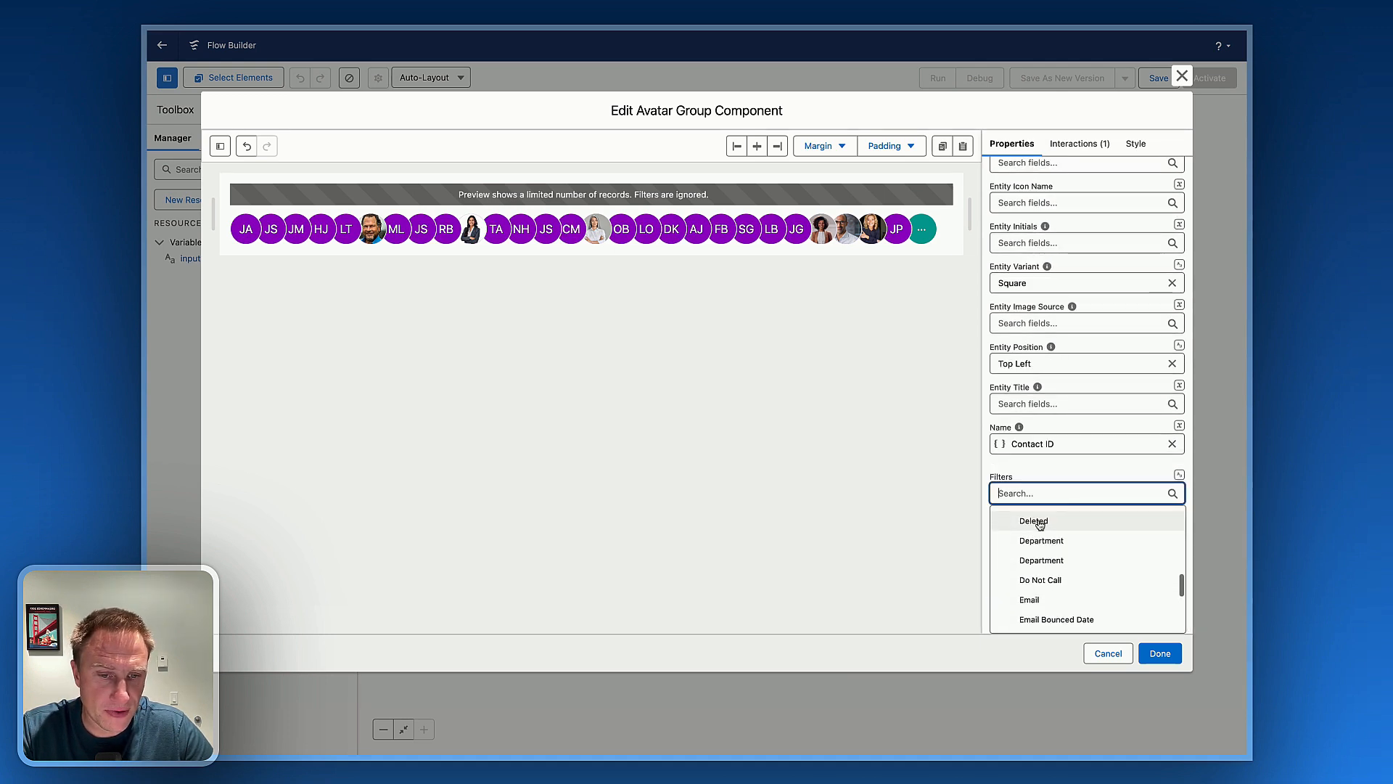
left_click(1034, 553)
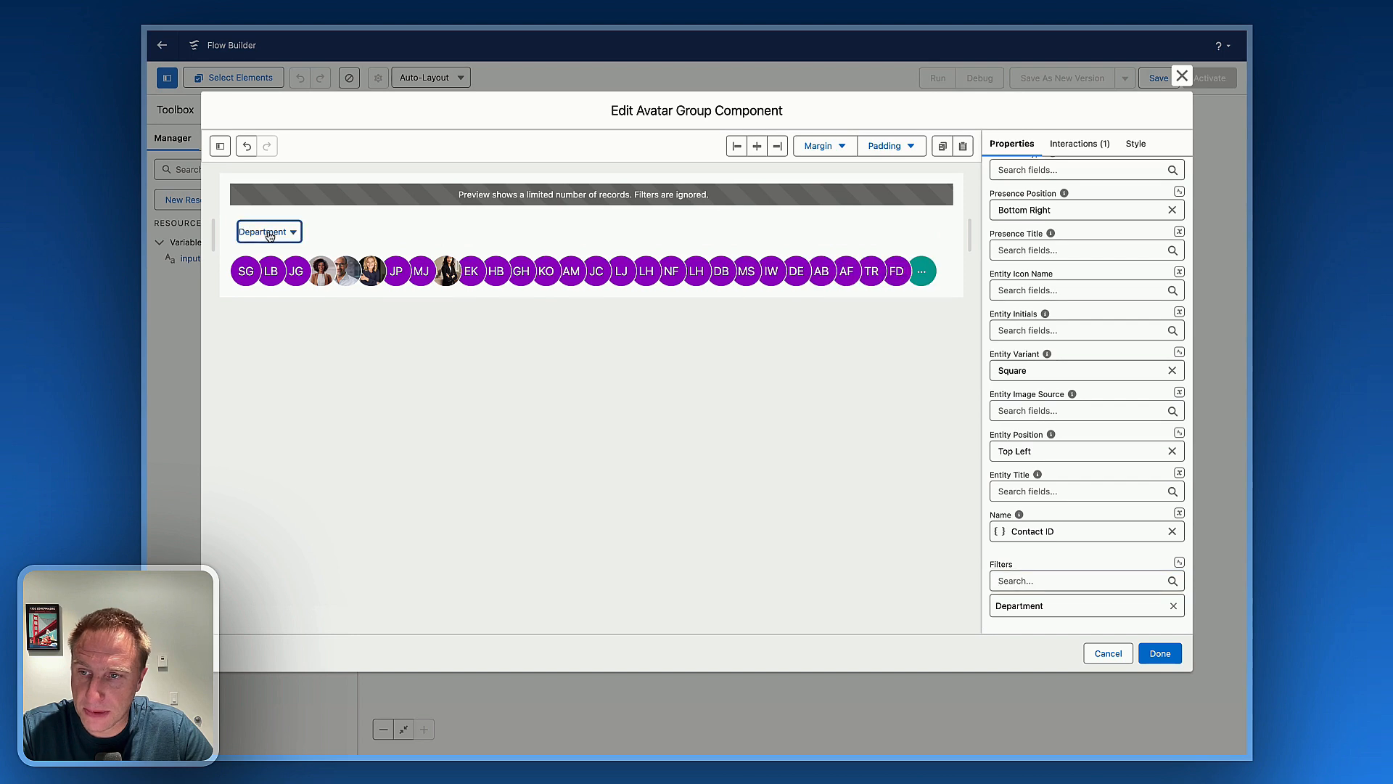
left_click(266, 232)
left_click(519, 490)
Examine the avatar group's style options, including the Header styling settings
scroll(1089, 346, "up", 15)
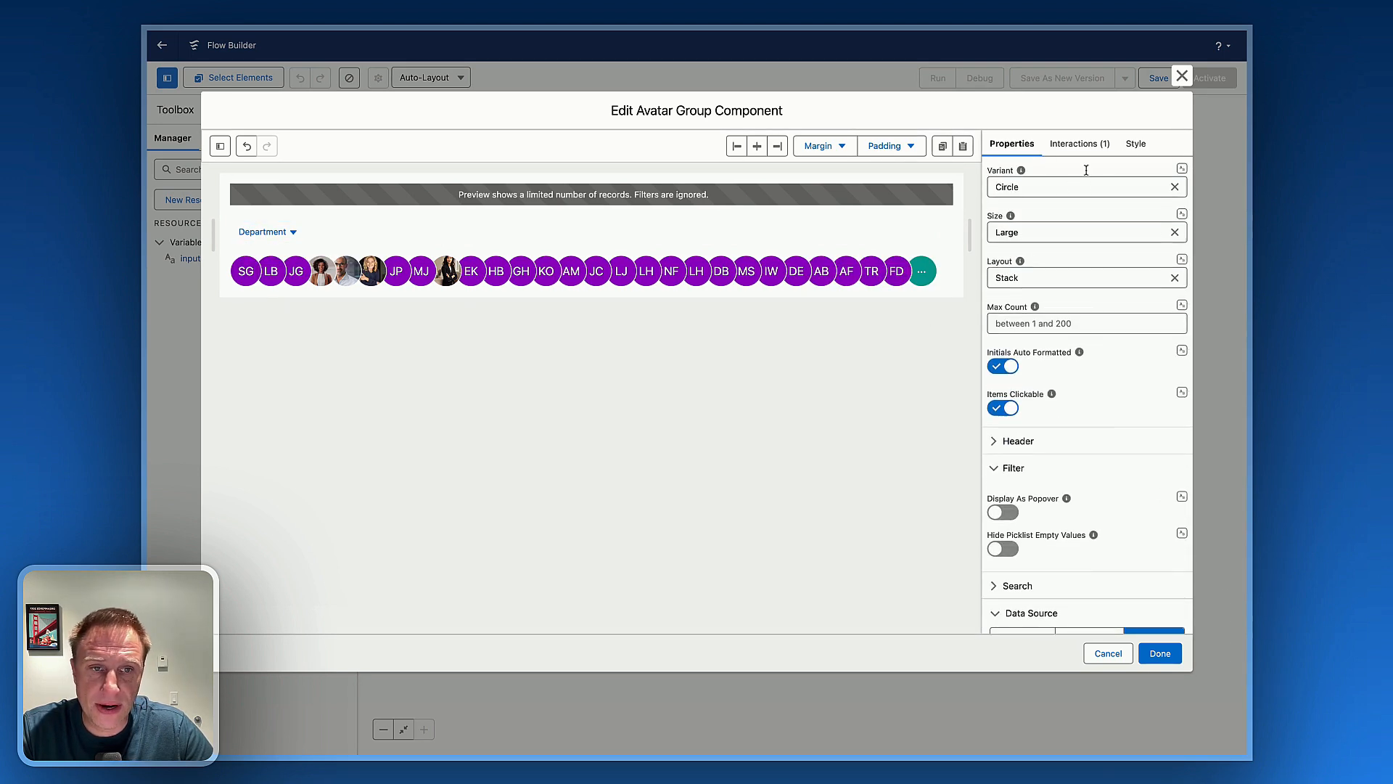
left_click(1134, 145)
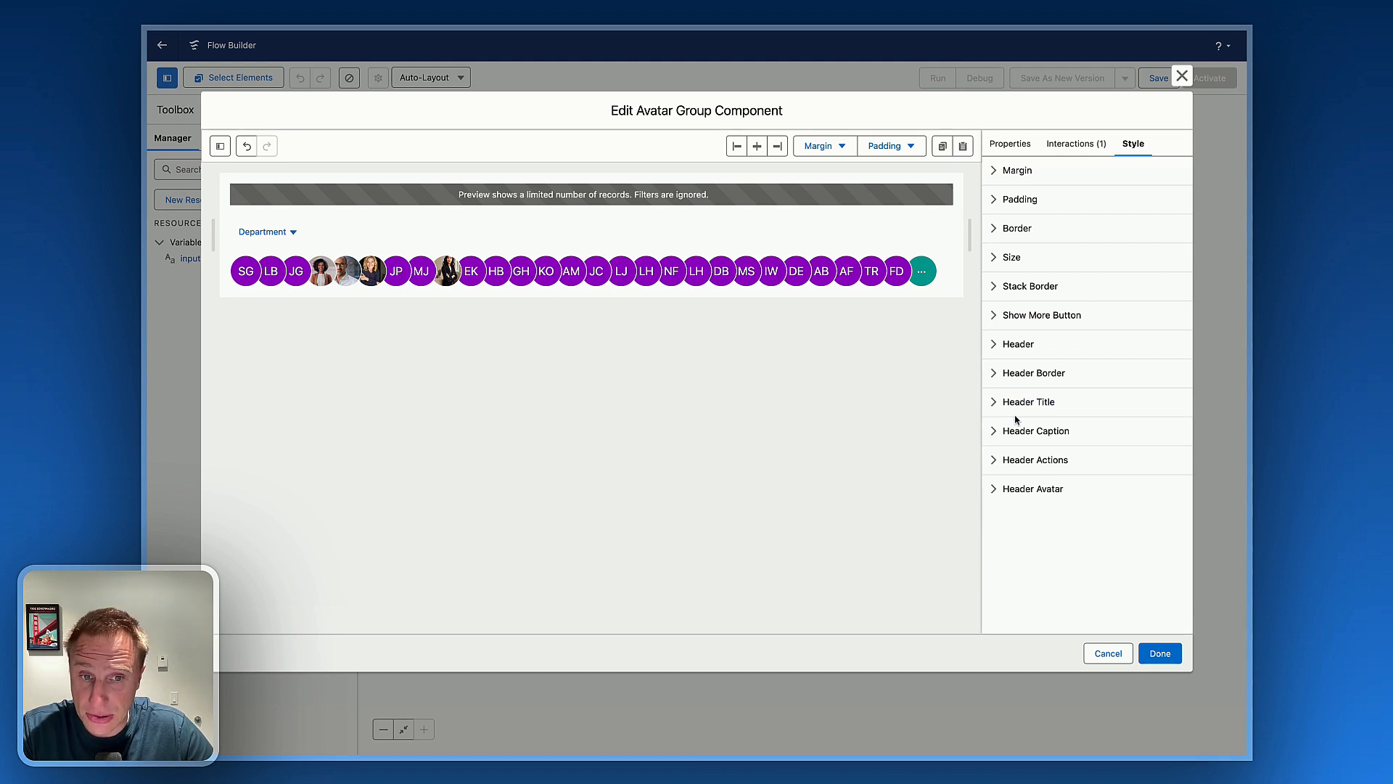
left_click(1008, 344)
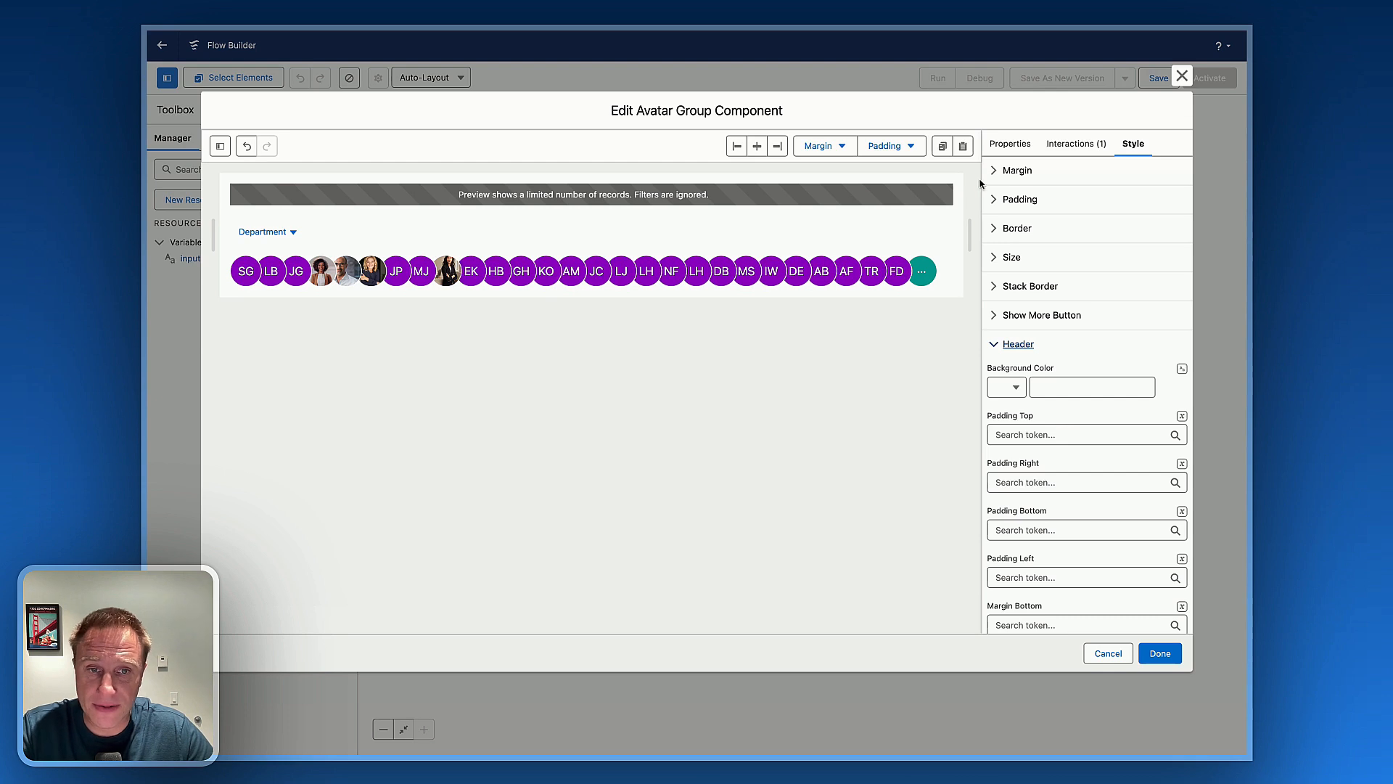
Change the avatar group's layout to List
left_click(1012, 144)
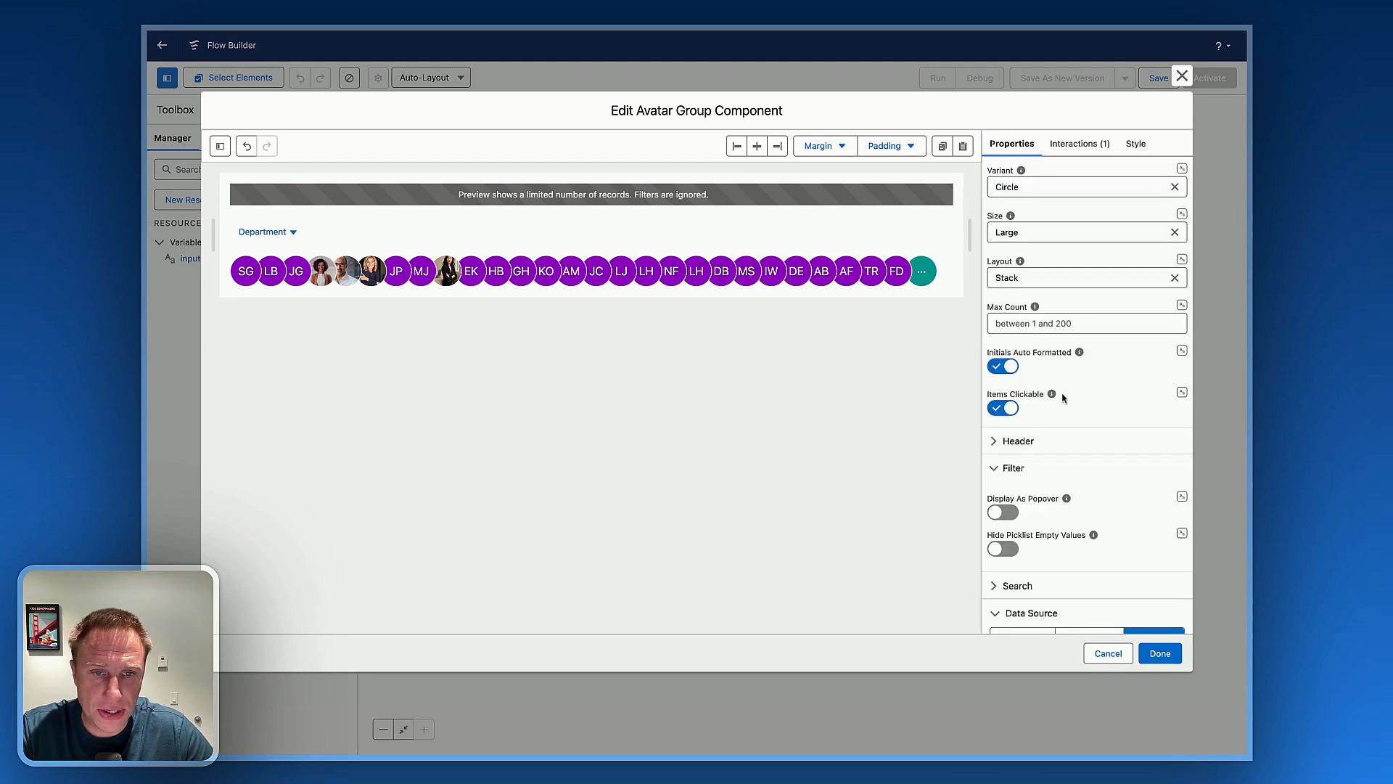
left_click(1035, 280)
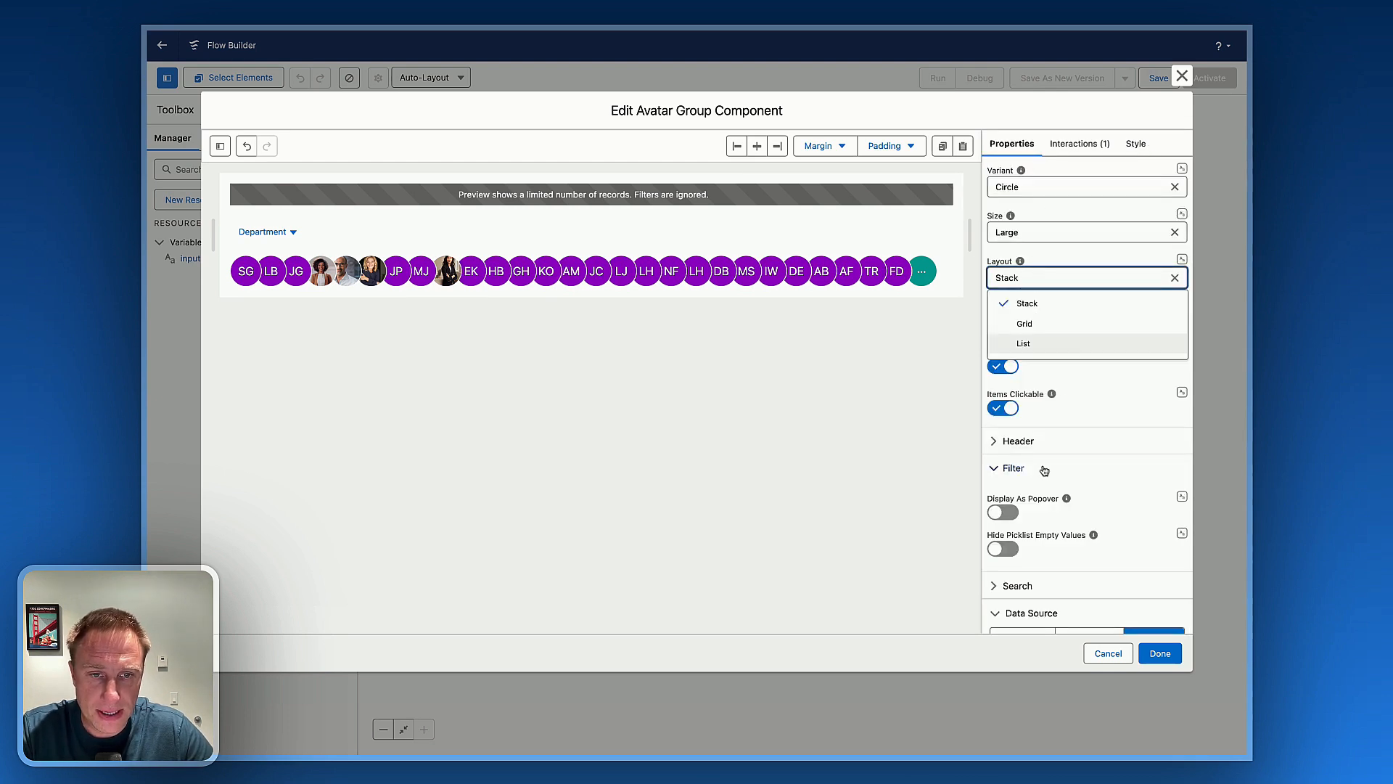
left_click(1031, 344)
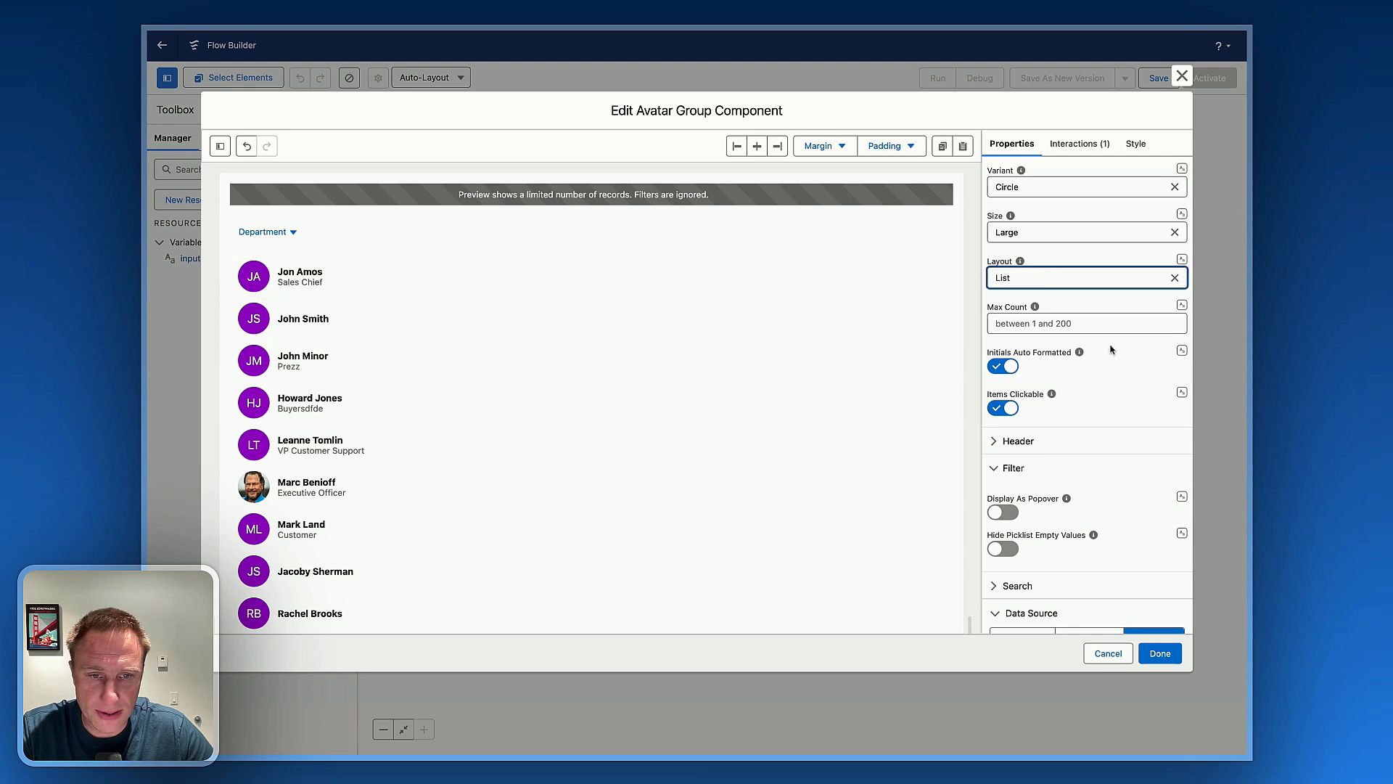
Remove the Department filter from the avatar group and finish editing the component and its screen
scroll(1065, 445, "down", 10)
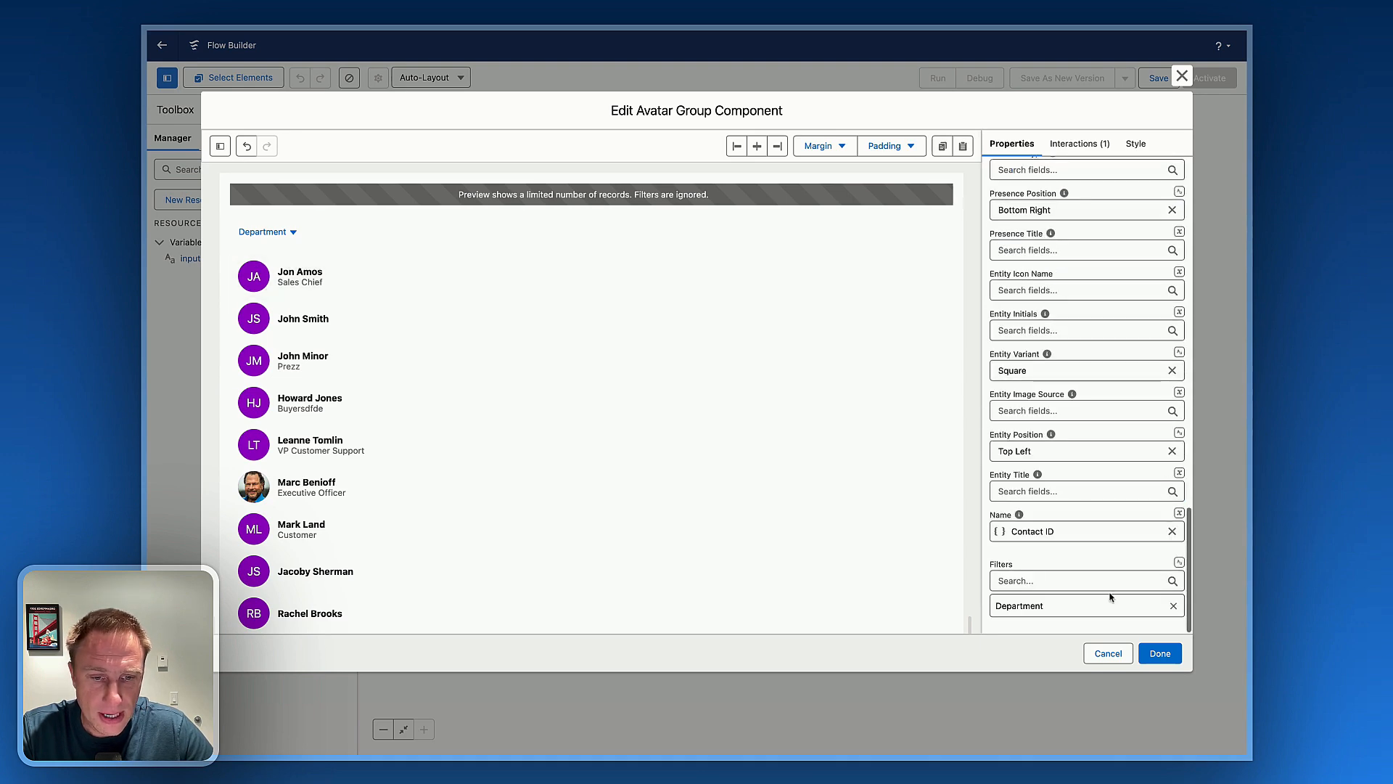
left_click(1174, 607)
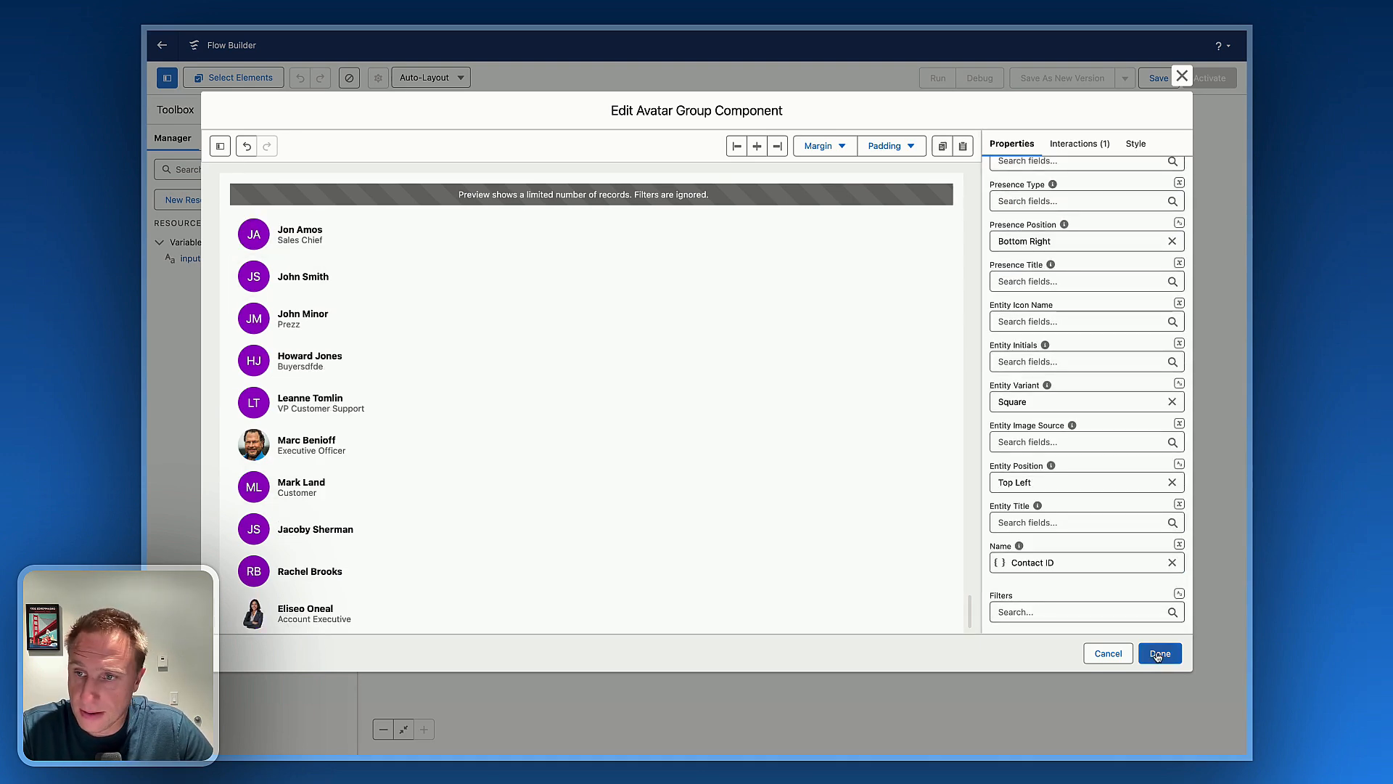
left_click(1158, 653)
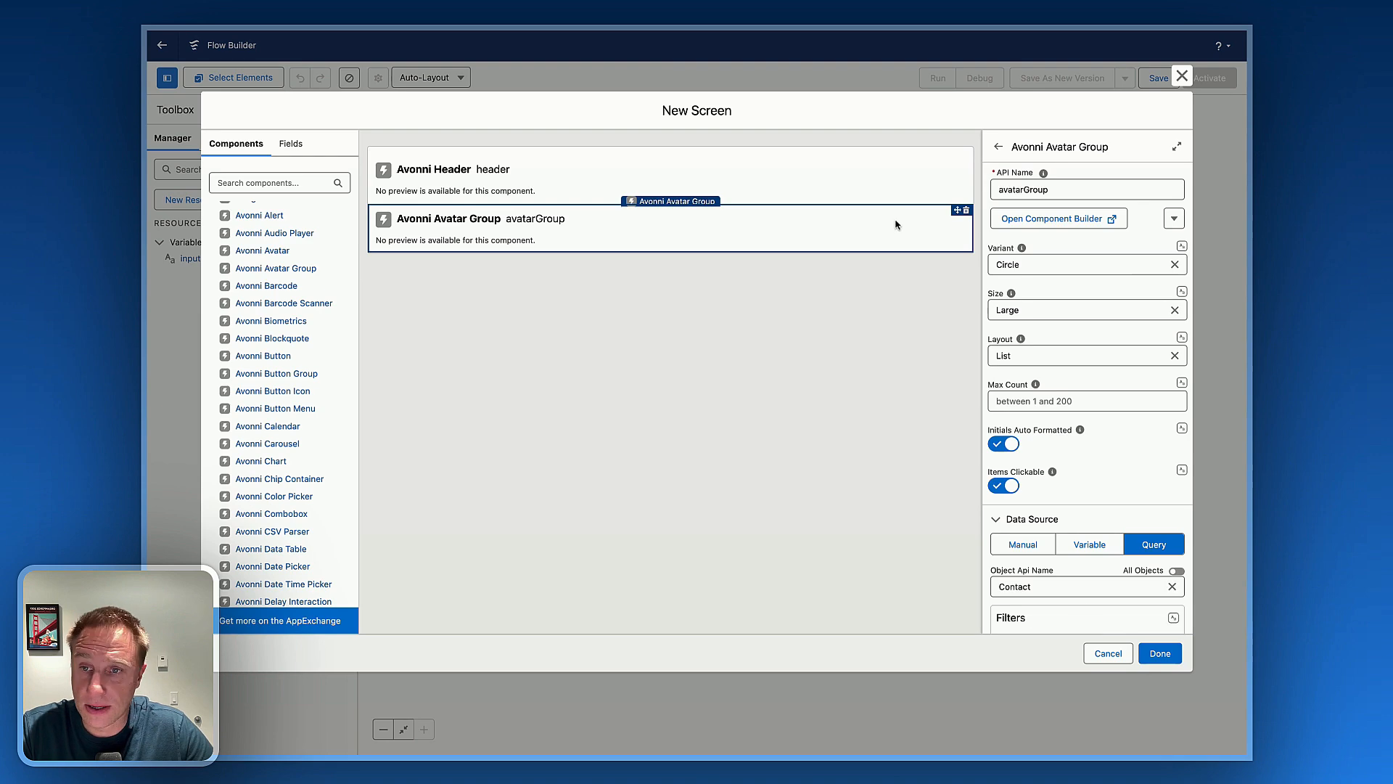
left_click(1159, 653)
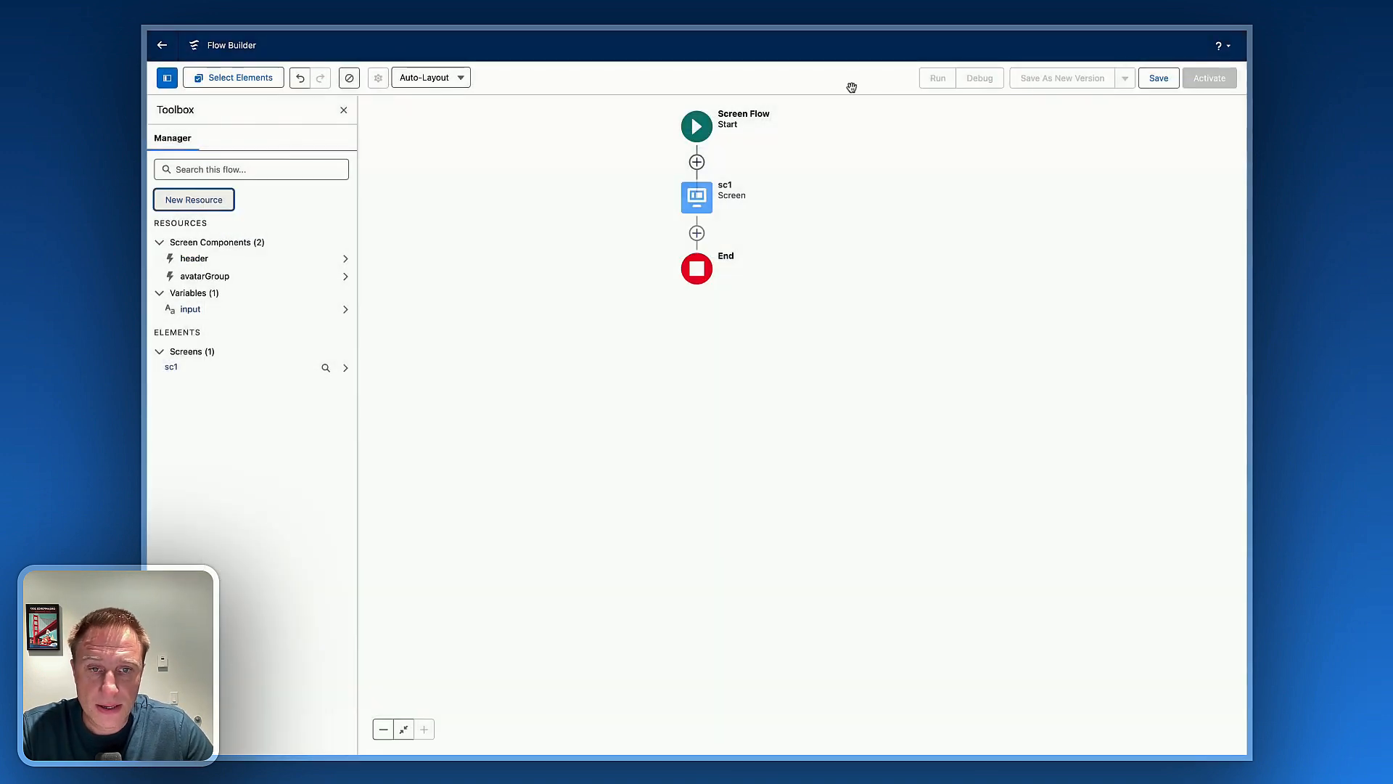
Save the flow with the label DemoVideoAvatarGroup and activate it
left_click(1158, 79)
type("DemoVideo")
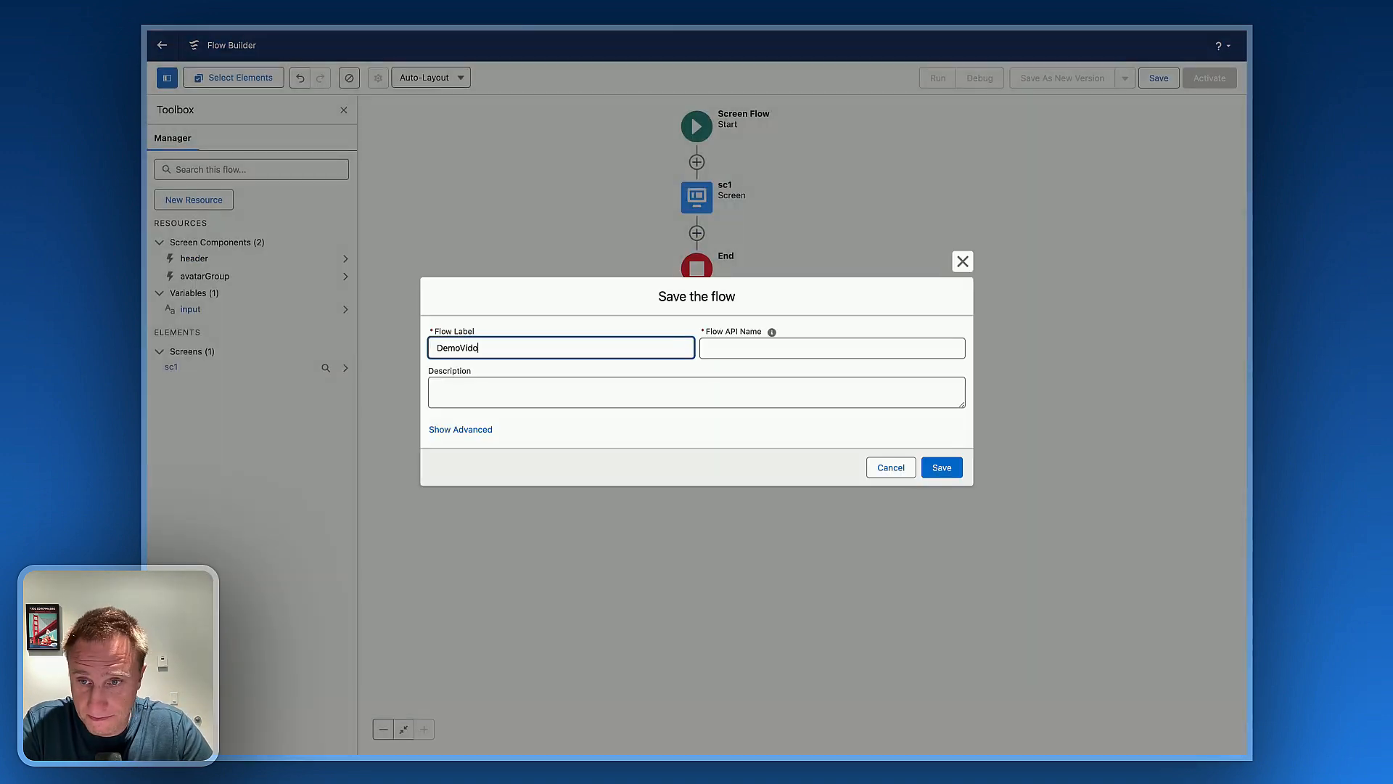
type("AvatarGroup")
key("Tab")
left_click(947, 469)
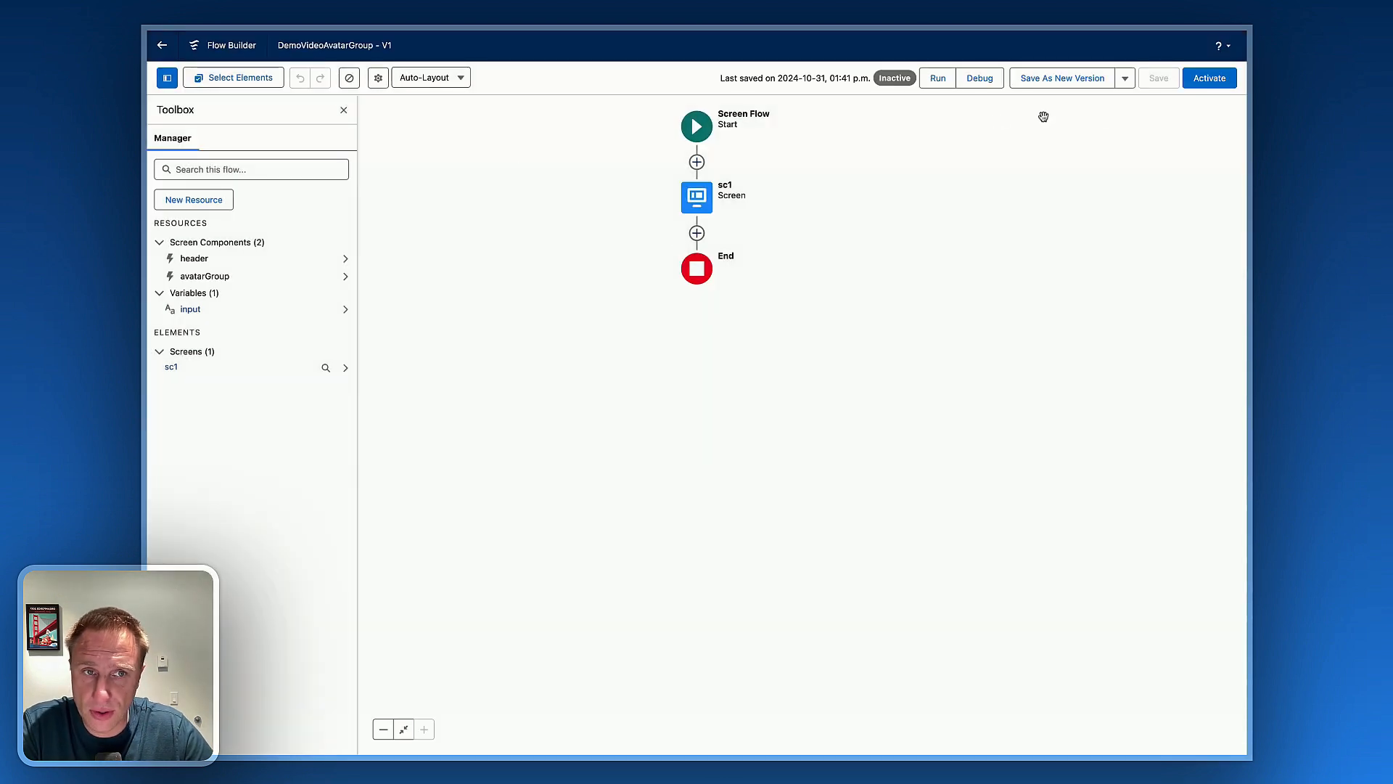
left_click(1208, 77)
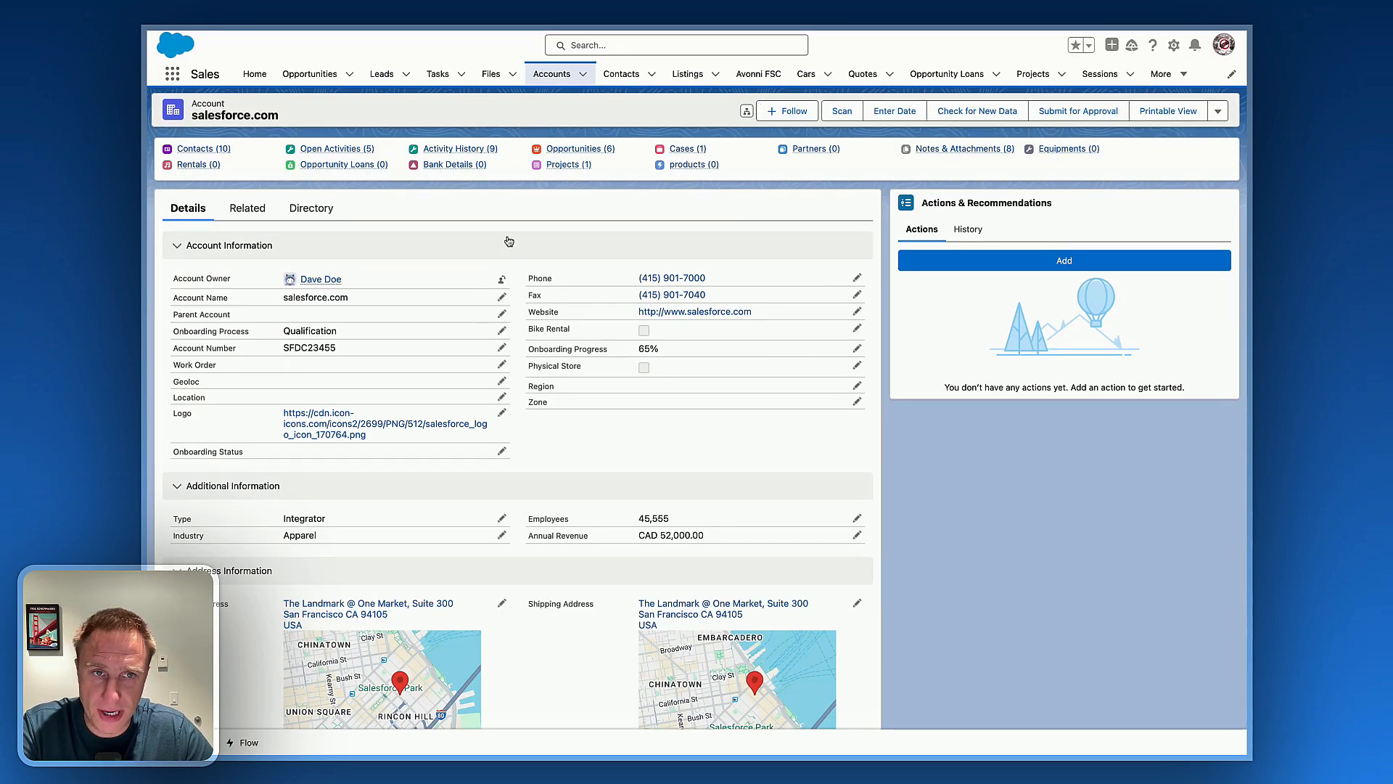
Edit the salesforce.com account's record page and place a Flow component above Actions & Recommendations
left_click(1173, 46)
left_click(1118, 191)
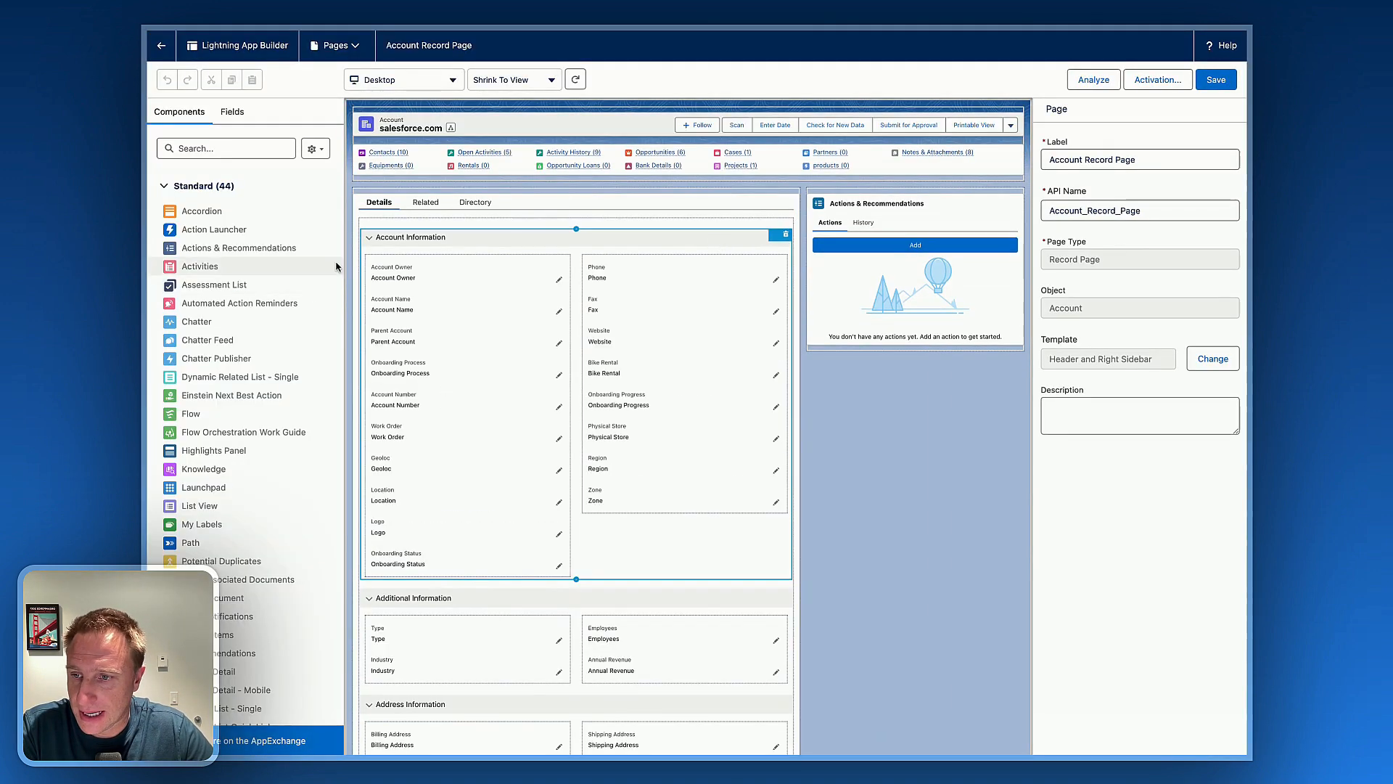
left_click_drag(185, 404, 876, 216)
Set the component's flow to DemoVideoAvatarGroup, pass the record ID into its input variable, and save the page
left_click(1081, 219)
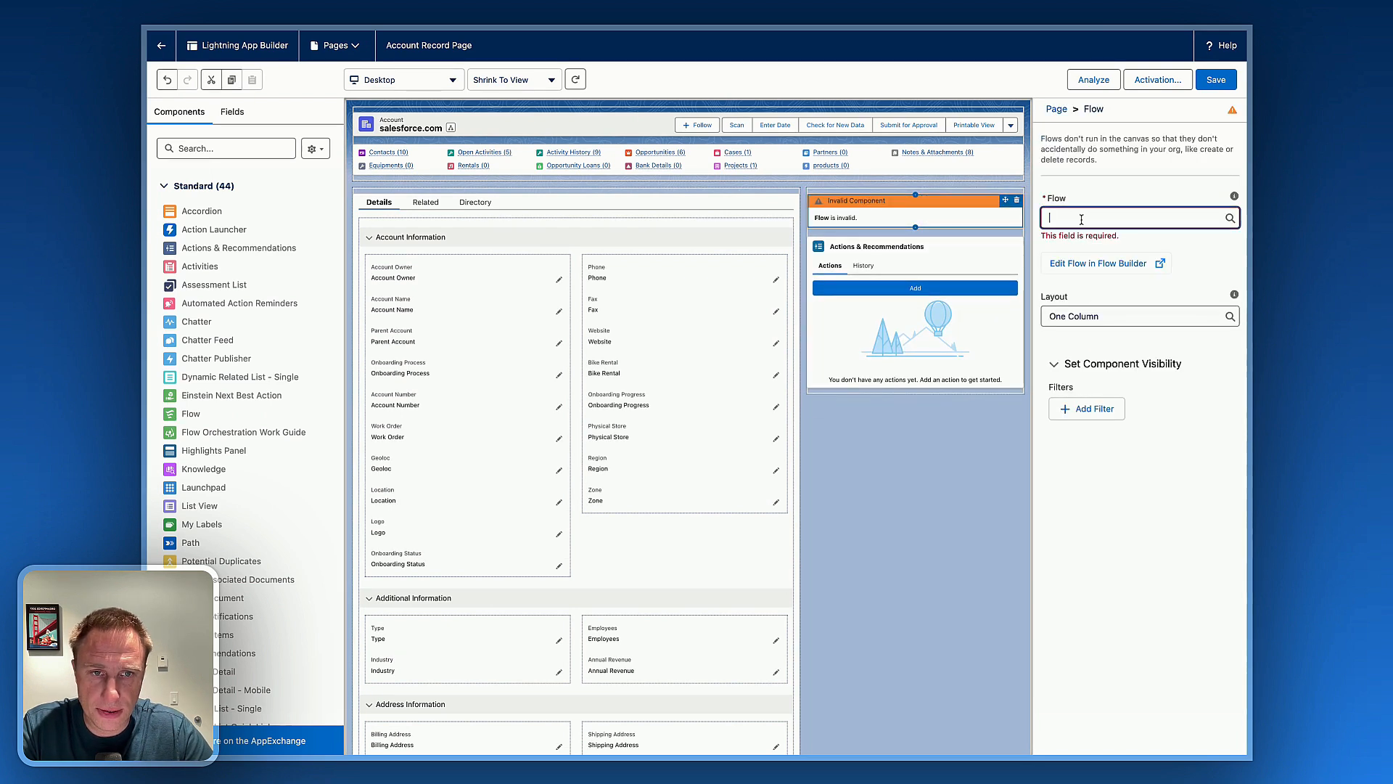
type("demovideo")
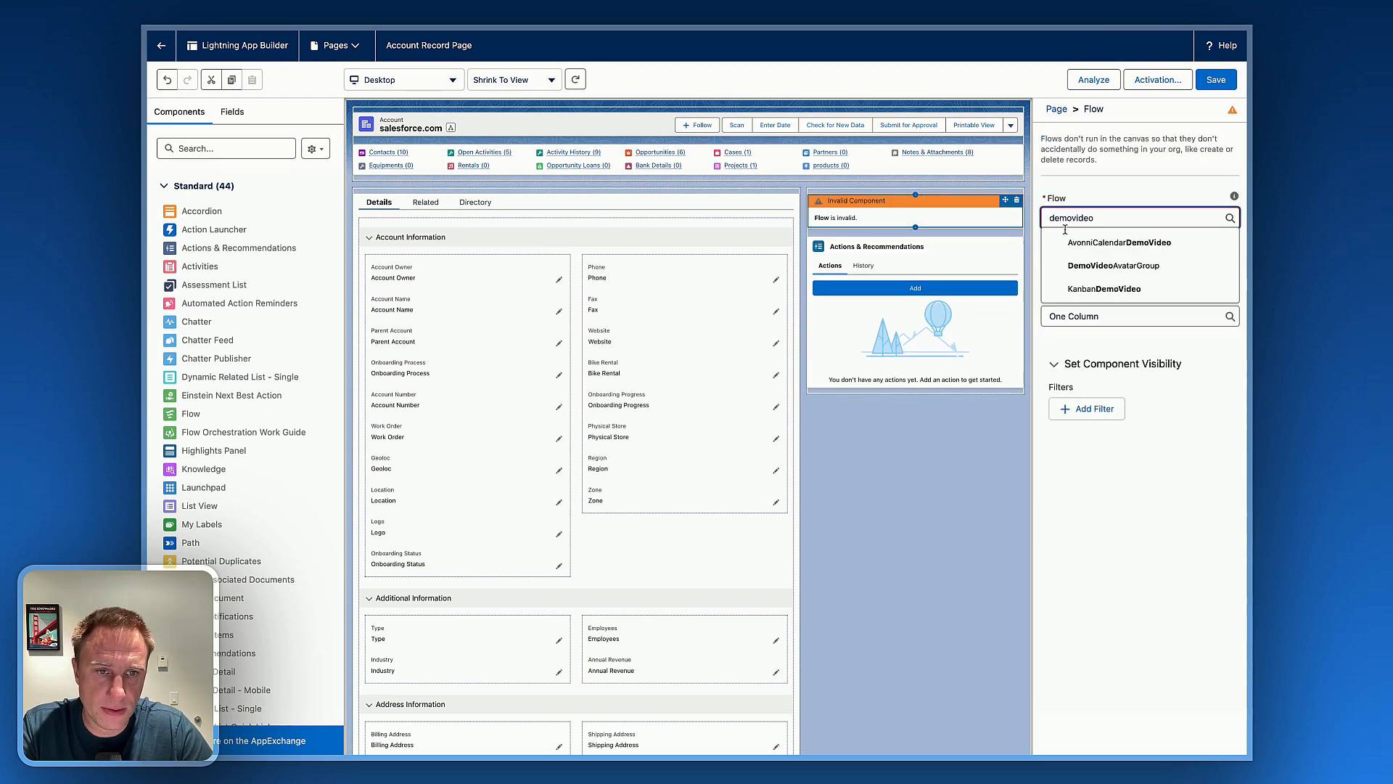
left_click(1129, 267)
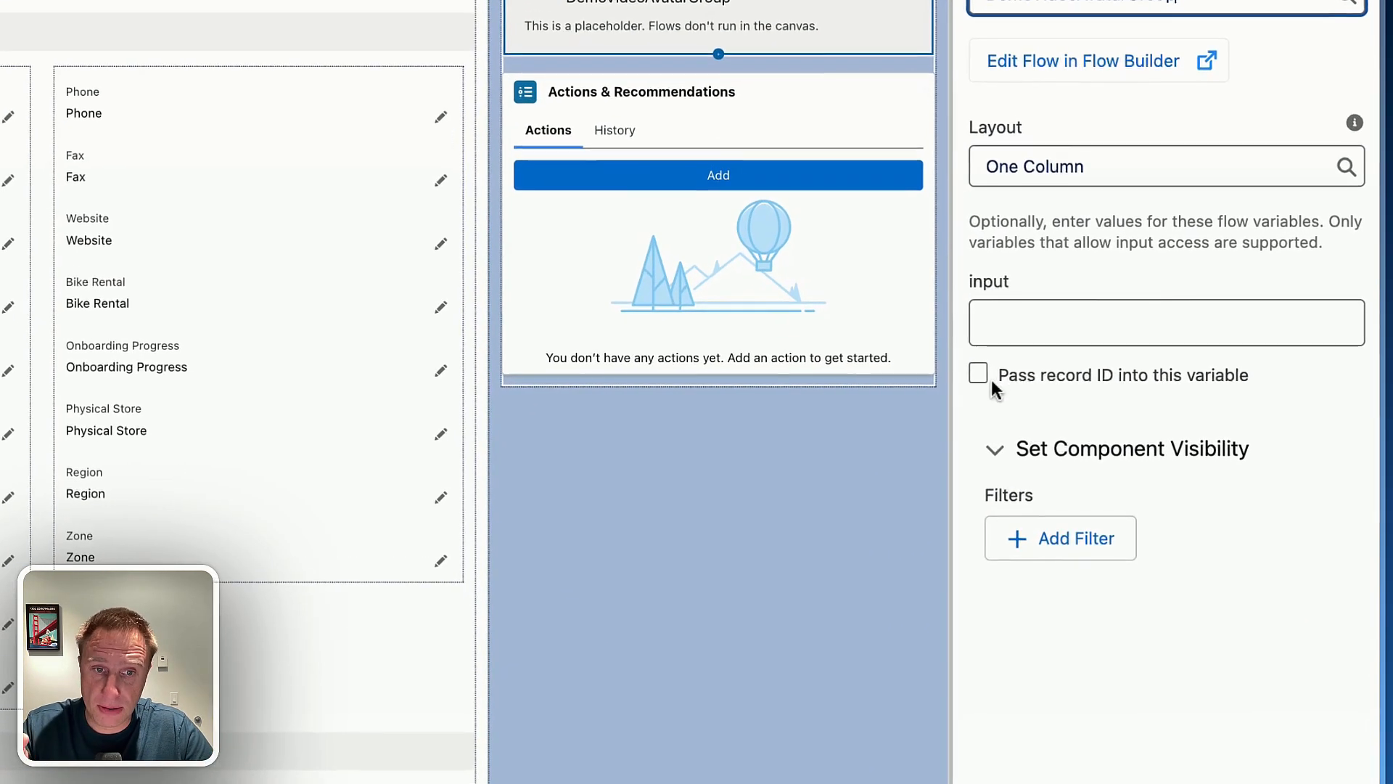
left_click(978, 375)
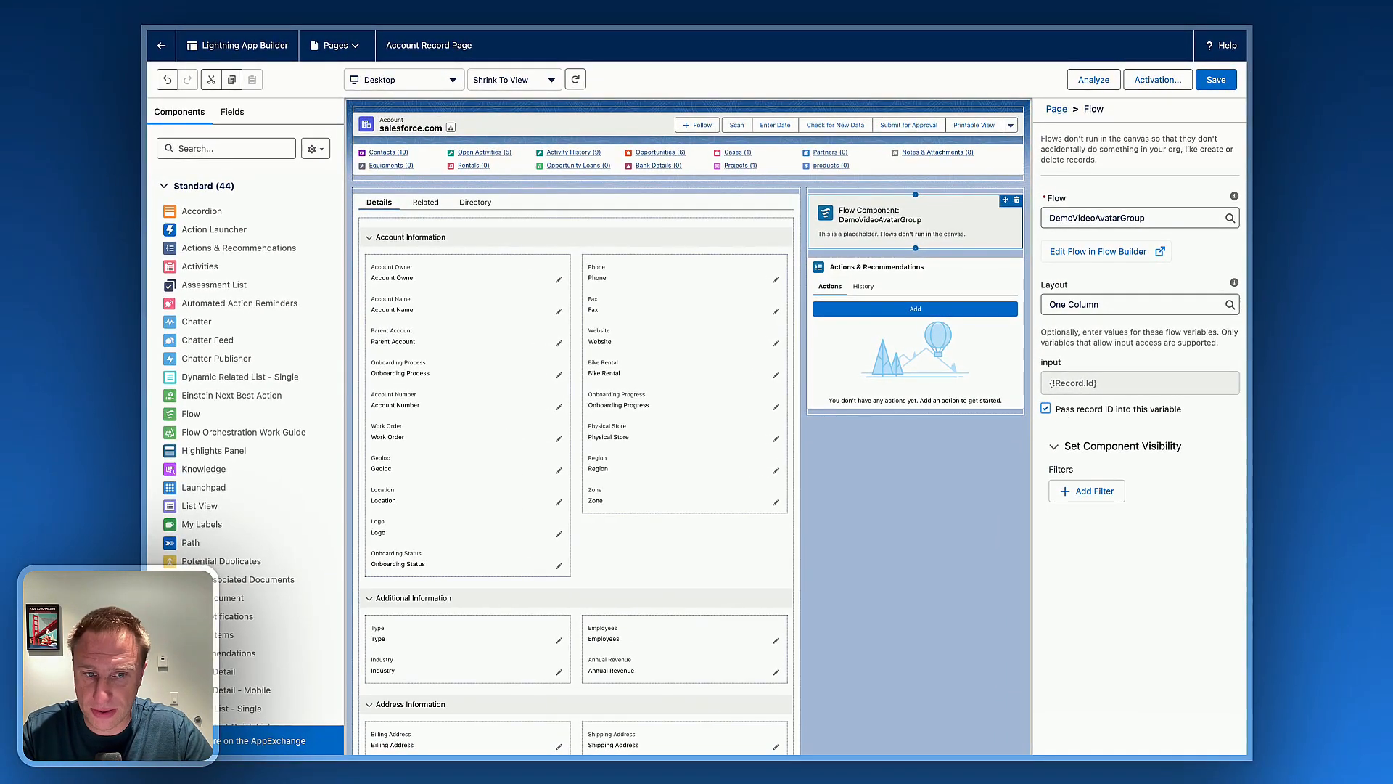
left_click(1216, 80)
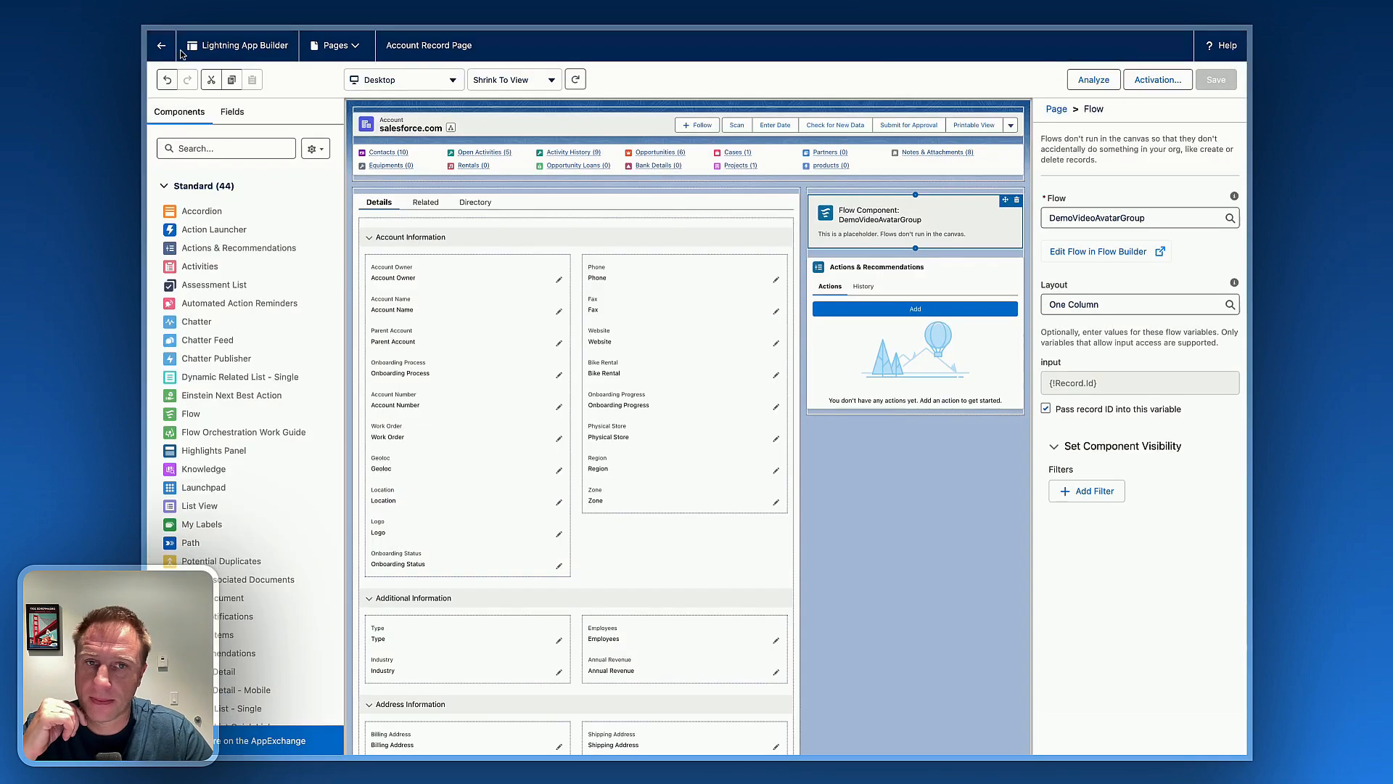
Return to the account record, test the Contacts List by opening its first contact, and go back to the account
left_click(162, 47)
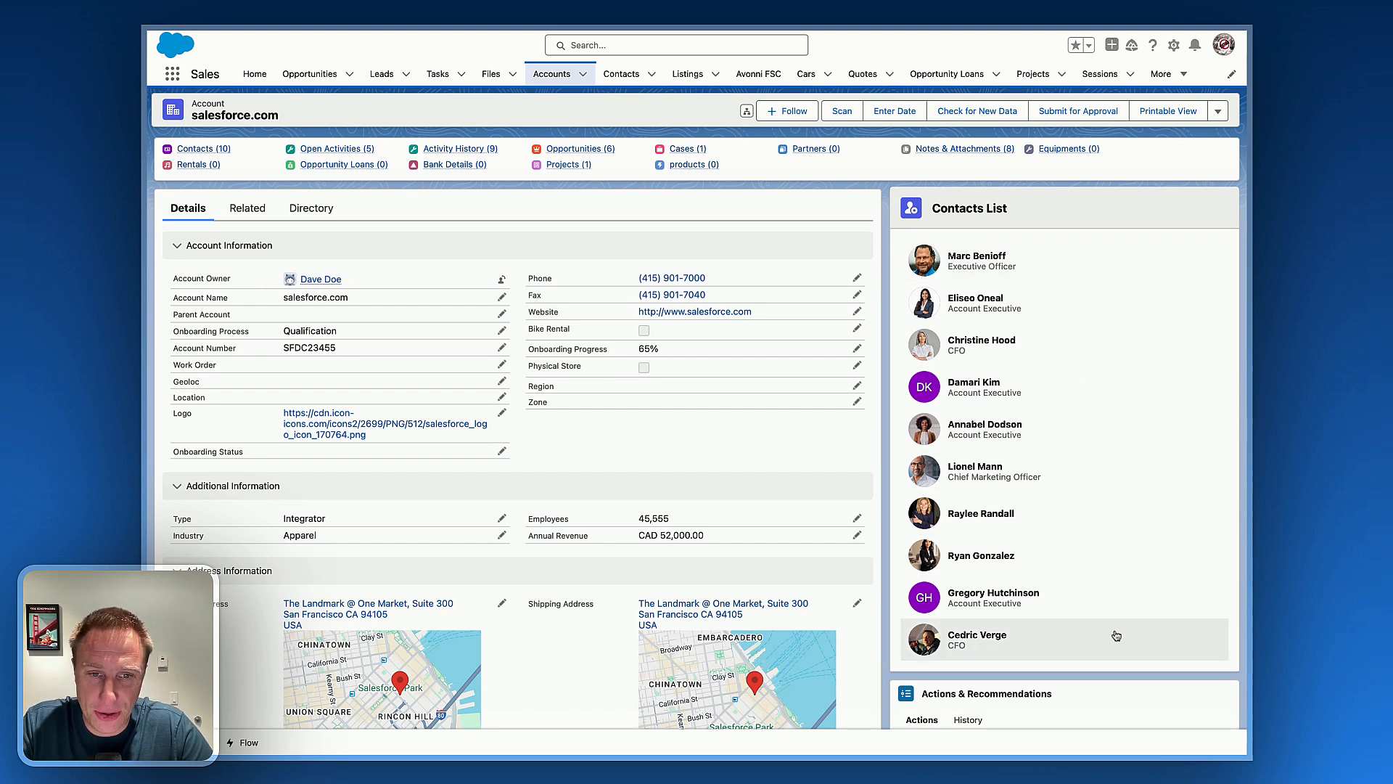
left_click(949, 260)
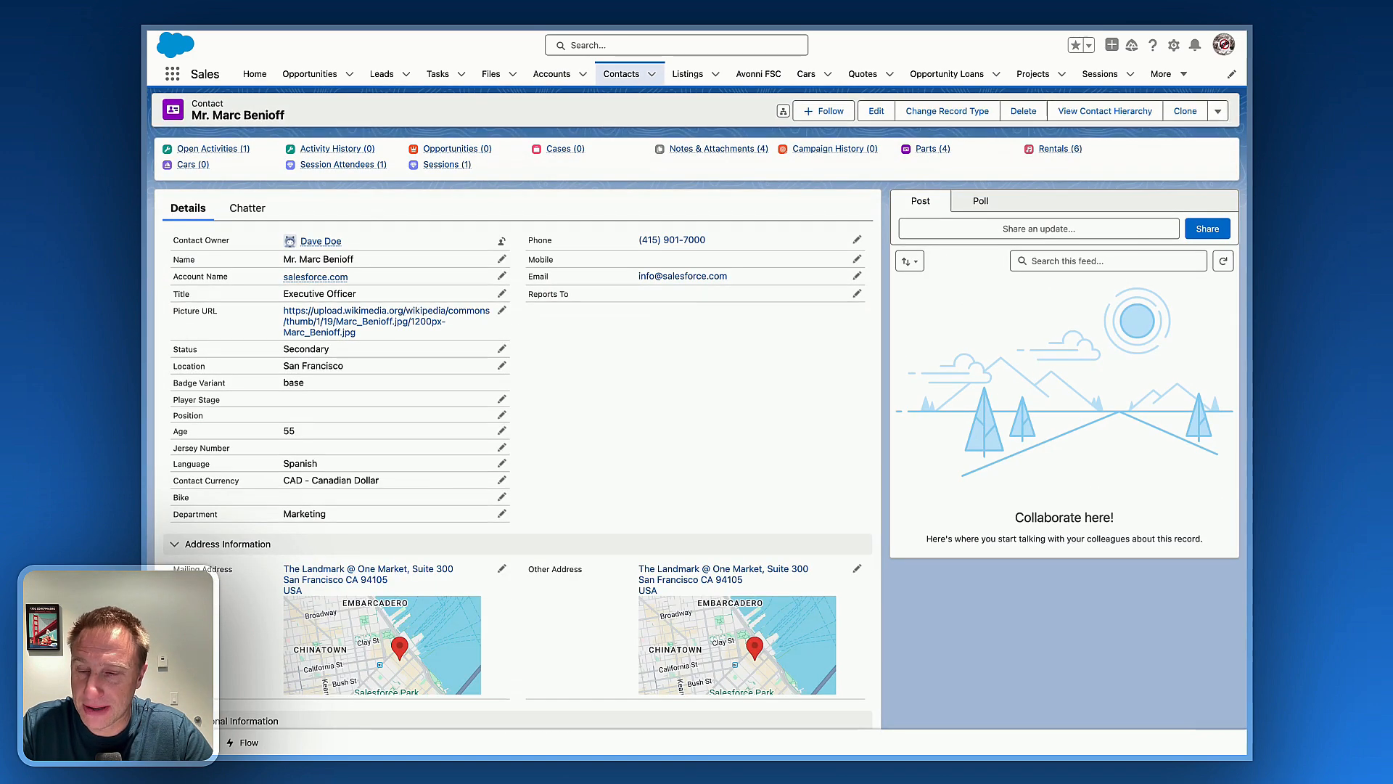
left_click(316, 277)
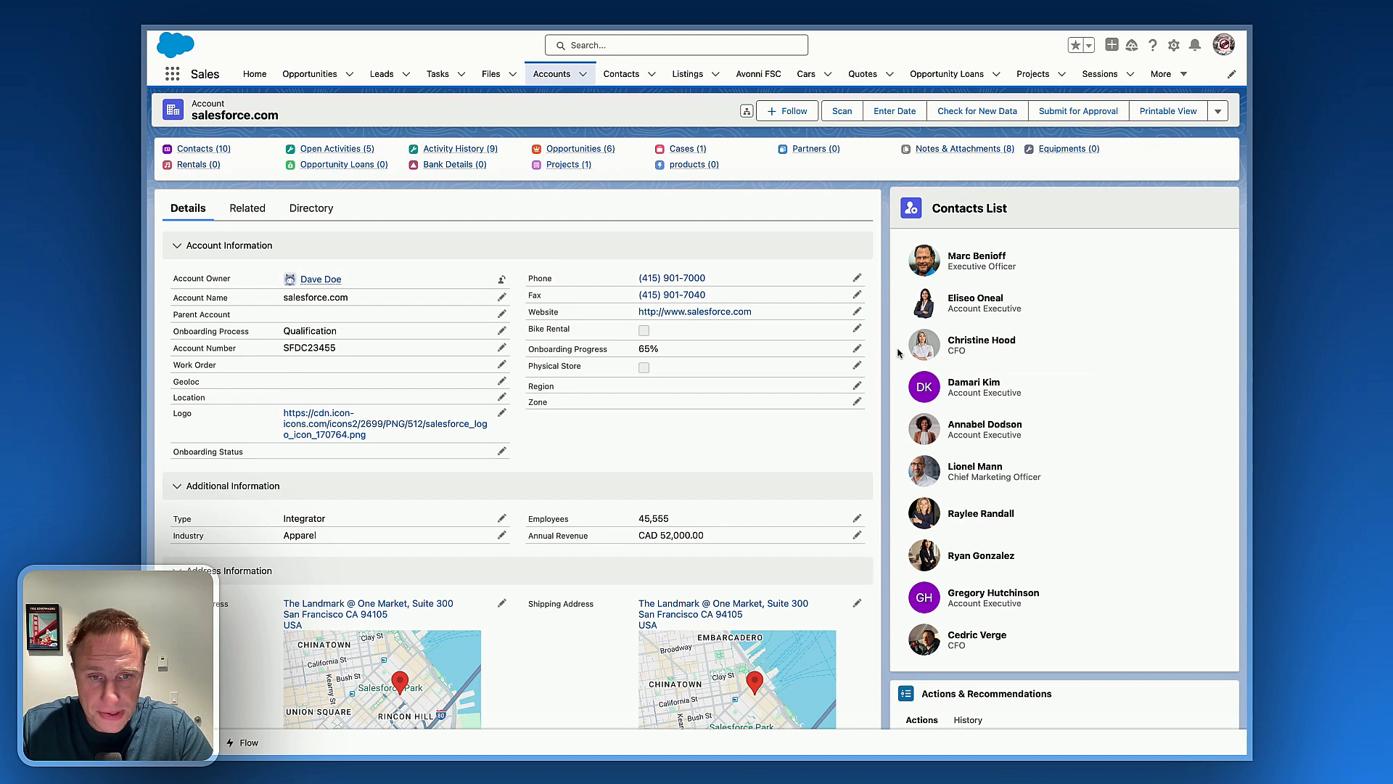